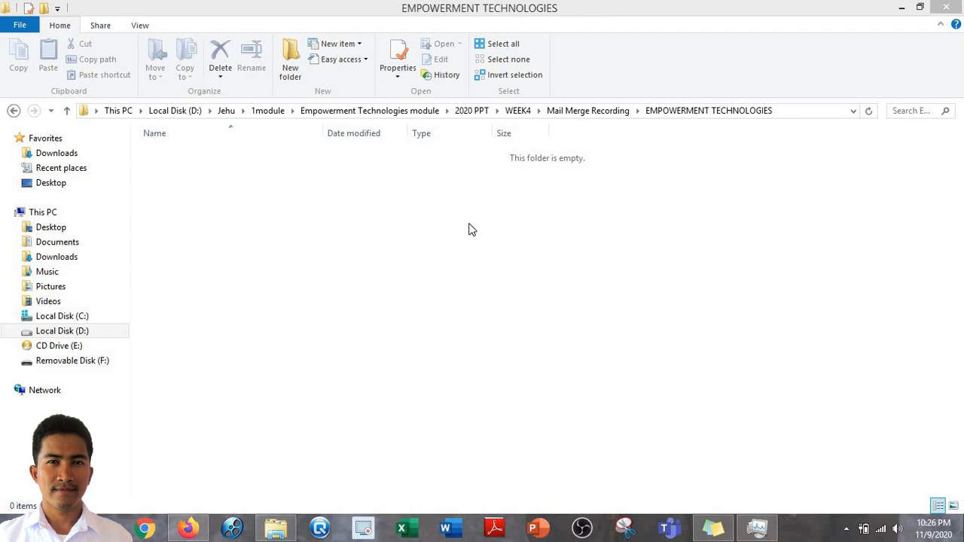
Step: Create a new folder named 'Etech Mail Merge' and open it
click(290, 72)
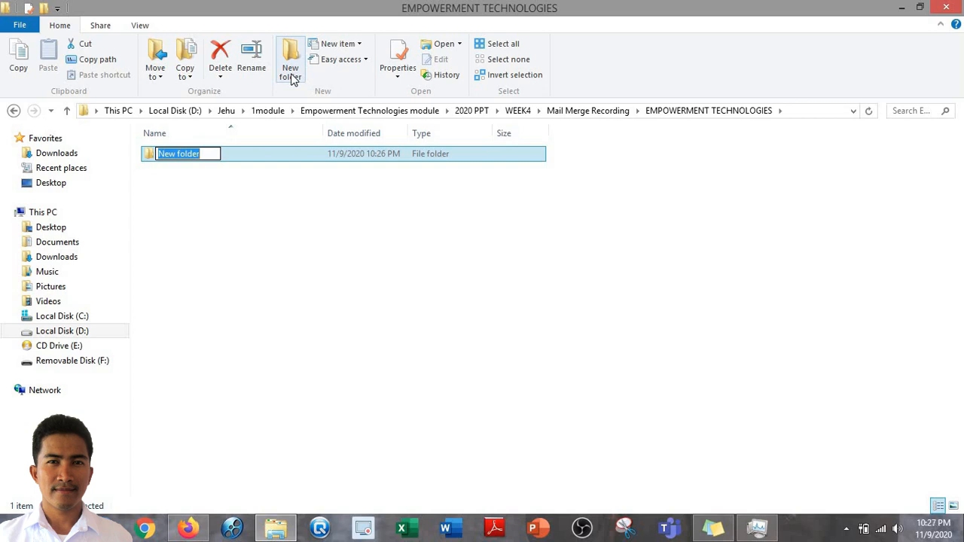
text(Etech )
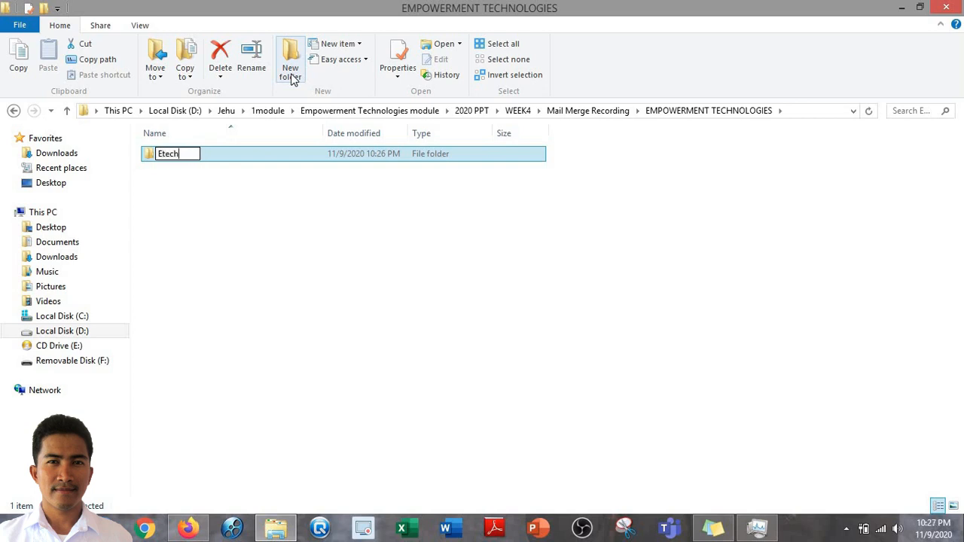
text(Mail M)
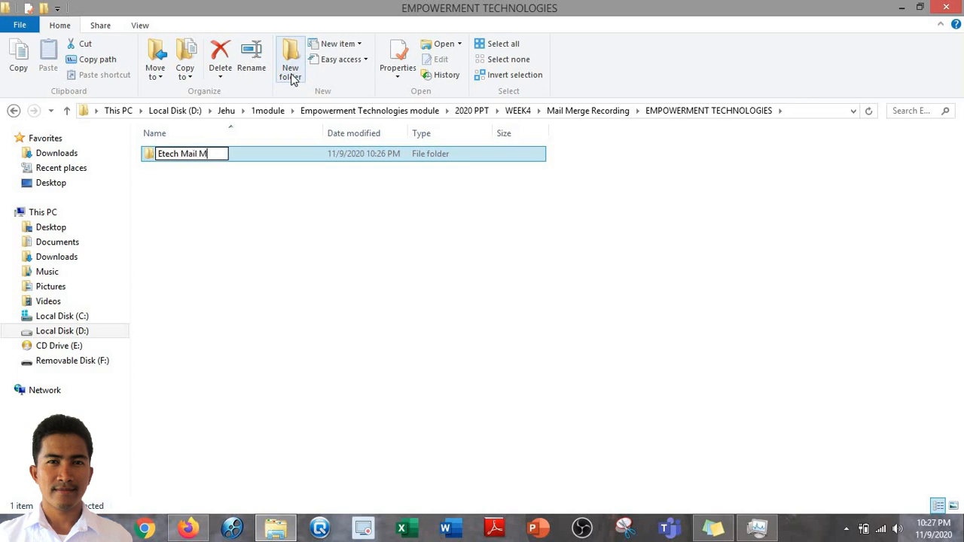
text(erge)
key(Return)
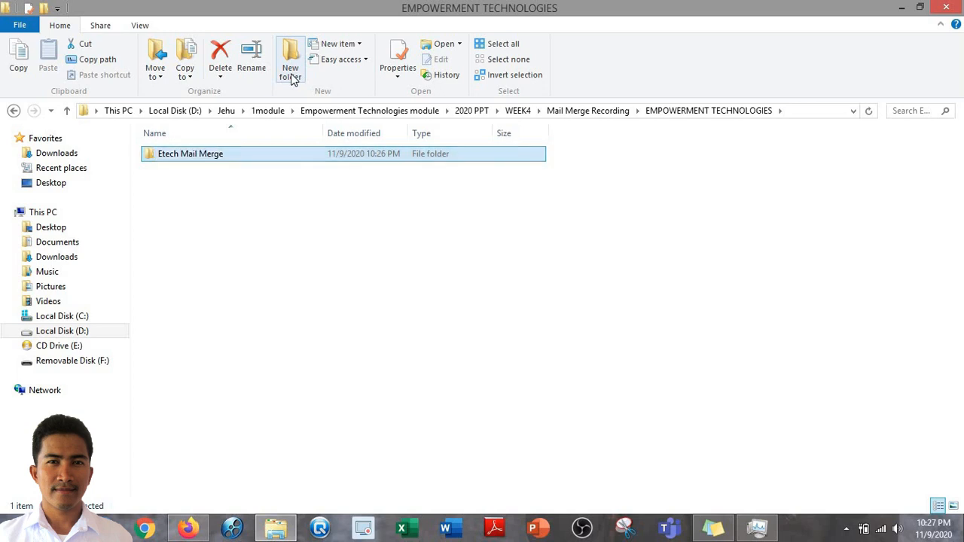
double_click(298, 160)
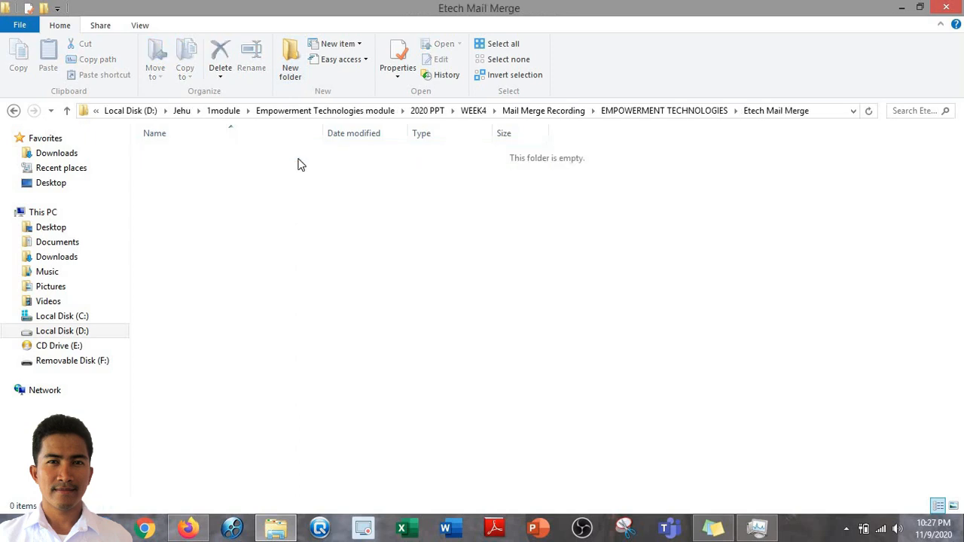
Step: Create a new Word document in it named 'Empowertech Application letter'
click(360, 46)
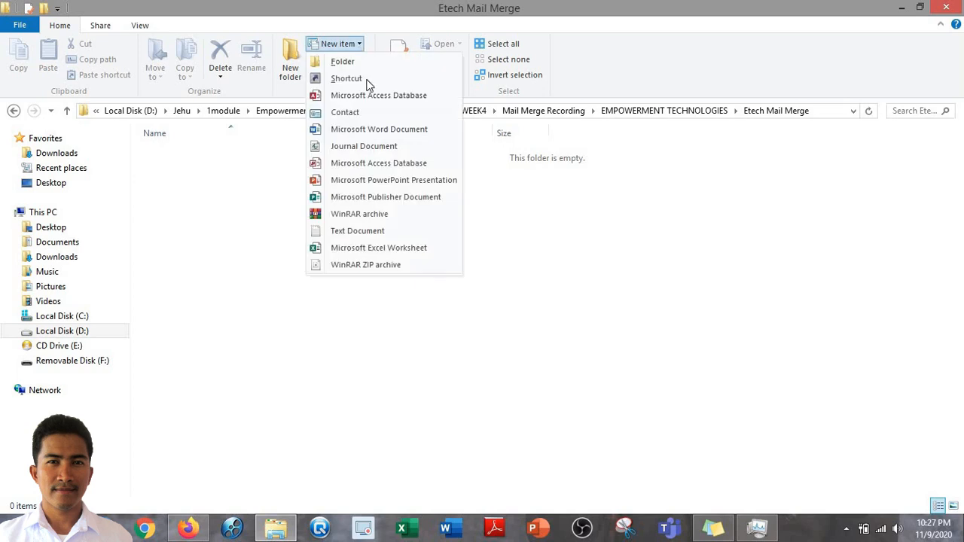
click(379, 130)
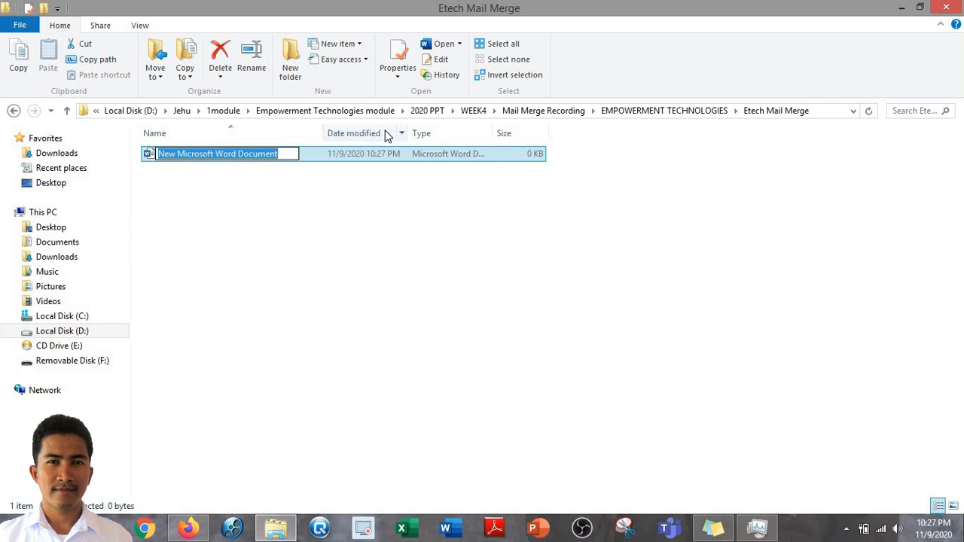
text(Empowe)
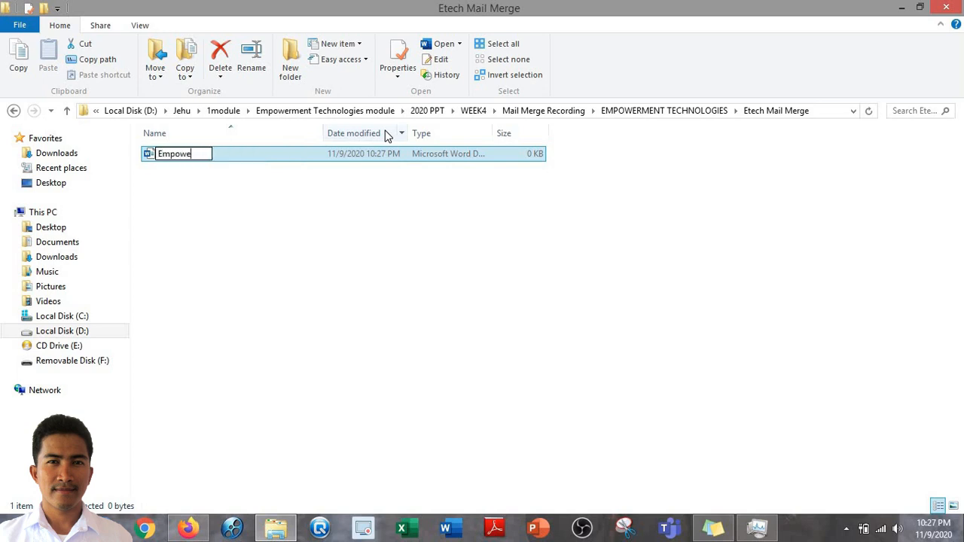
text(rment)
key(BackSpace)
key(BackSpace)
key(BackSpace)
key(BackSpace)
text(tech Application )
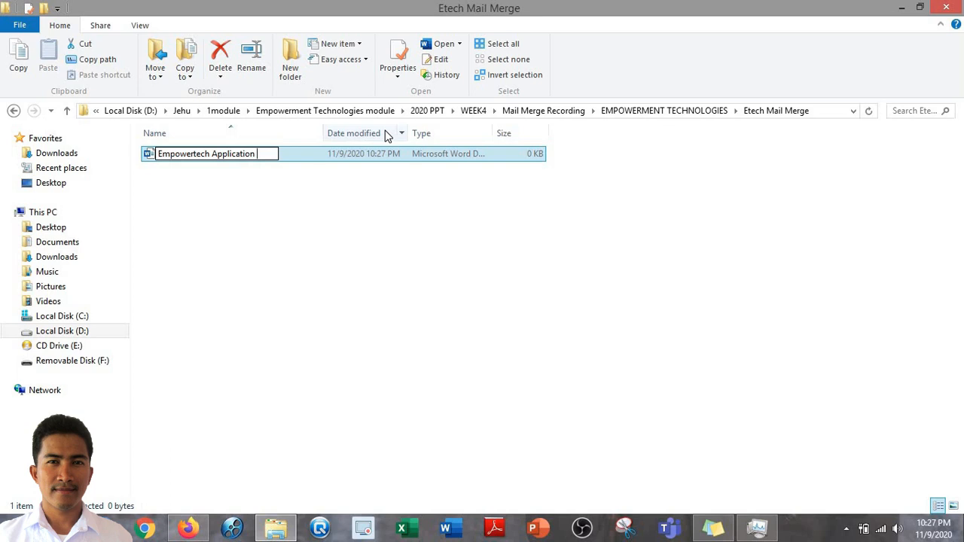
text(letter)
key(Return)
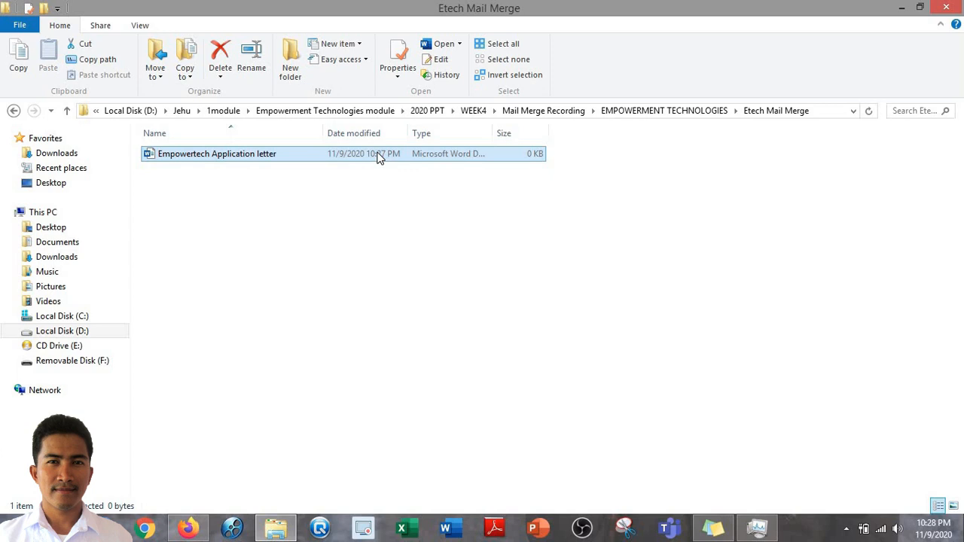
Step: Open the Empowertech Application letter document with Word maximized
double_click(380, 155)
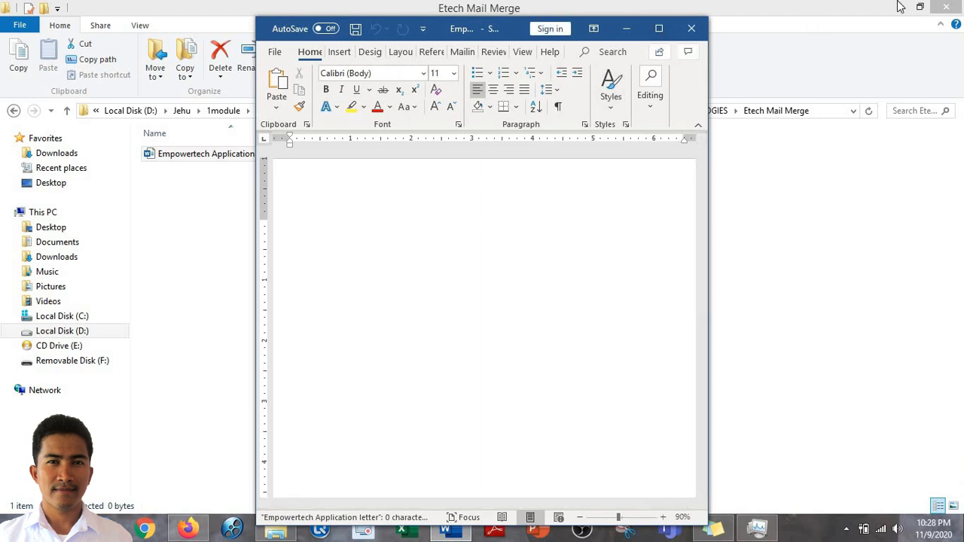
click(658, 29)
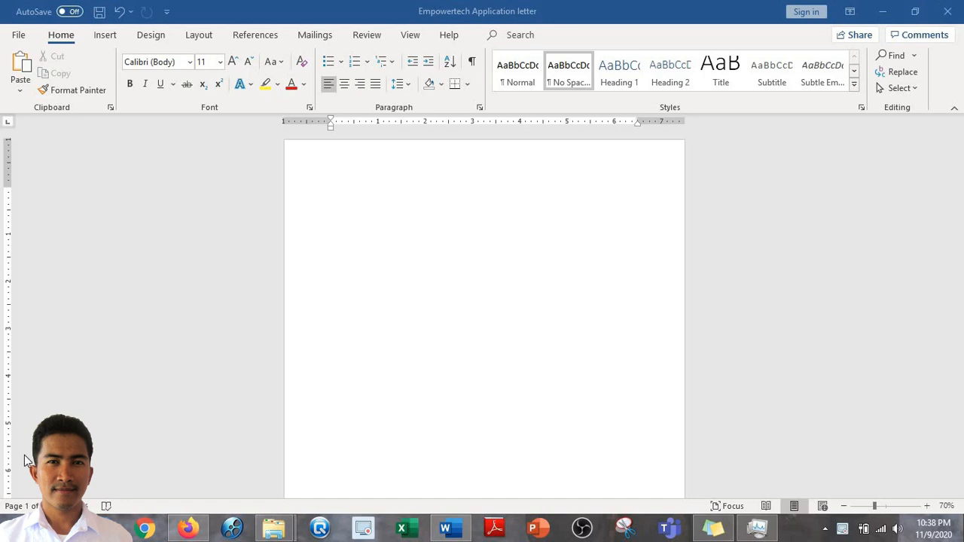
click(104, 42)
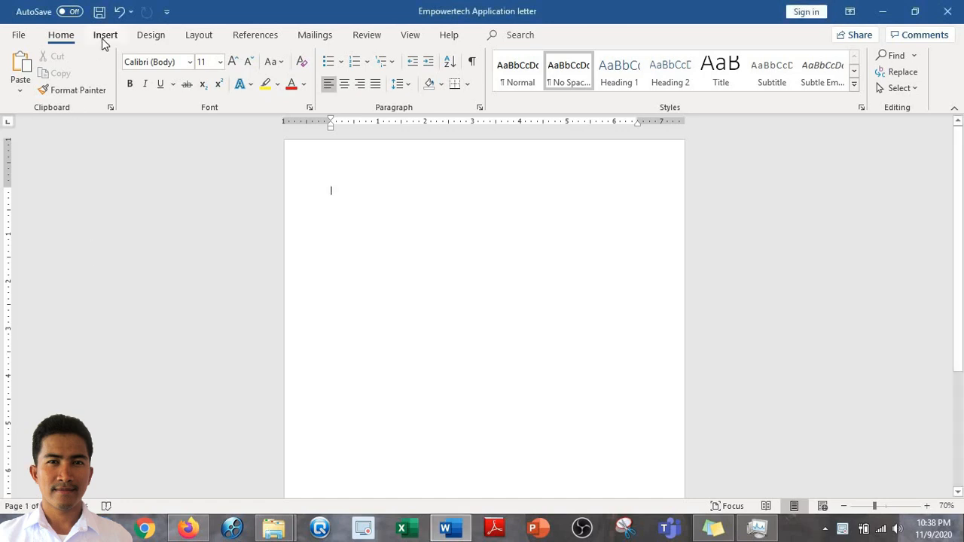
Step: Add a Blank built-in header and delete its placeholder text
click(104, 38)
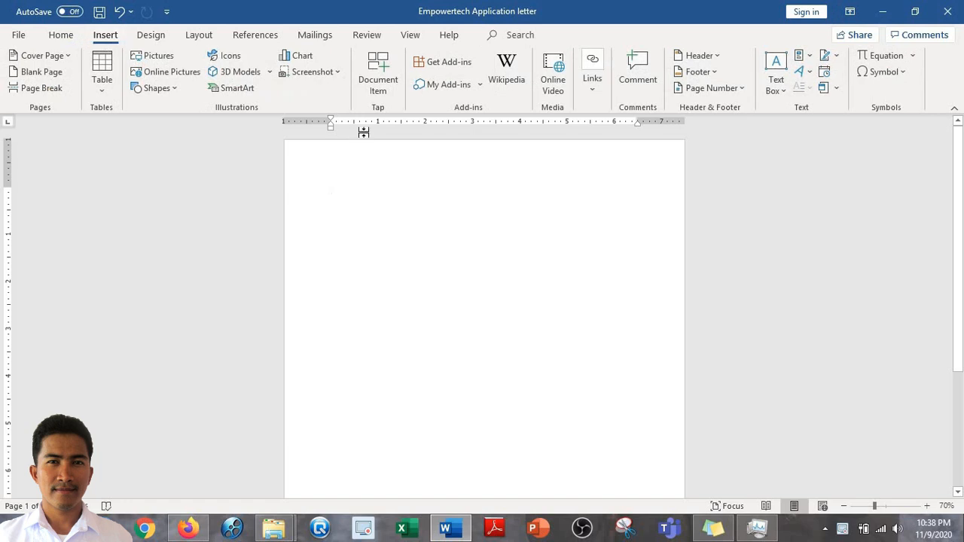
right_click(706, 55)
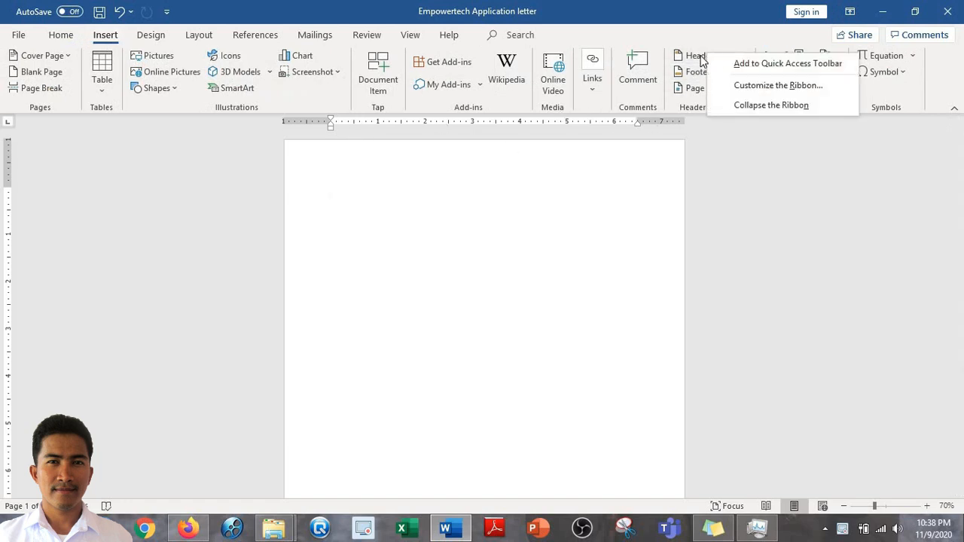
click(705, 55)
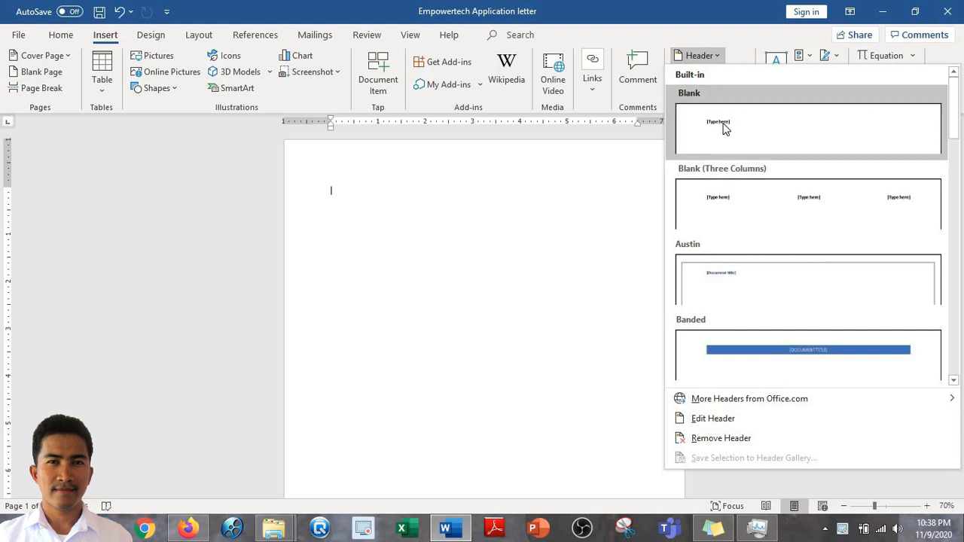
click(722, 124)
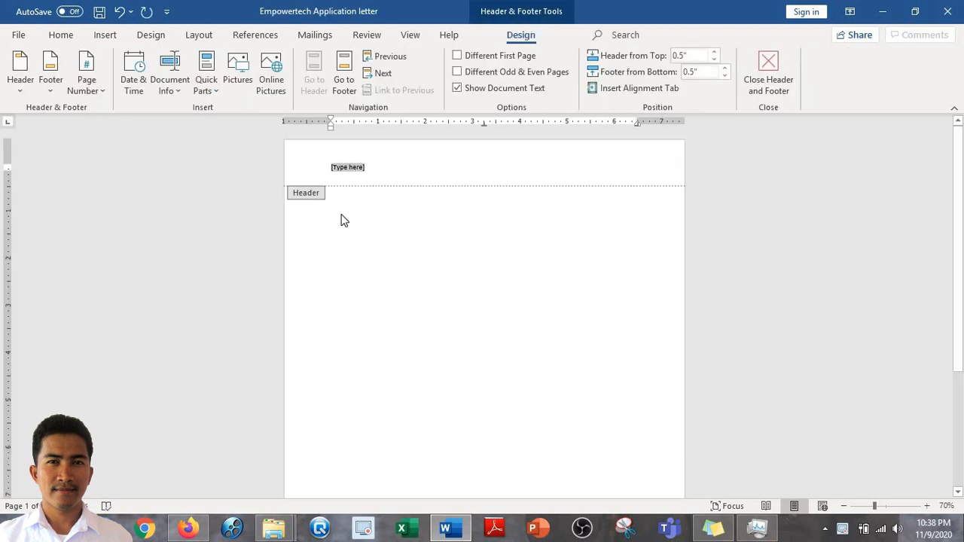
key(Delete)
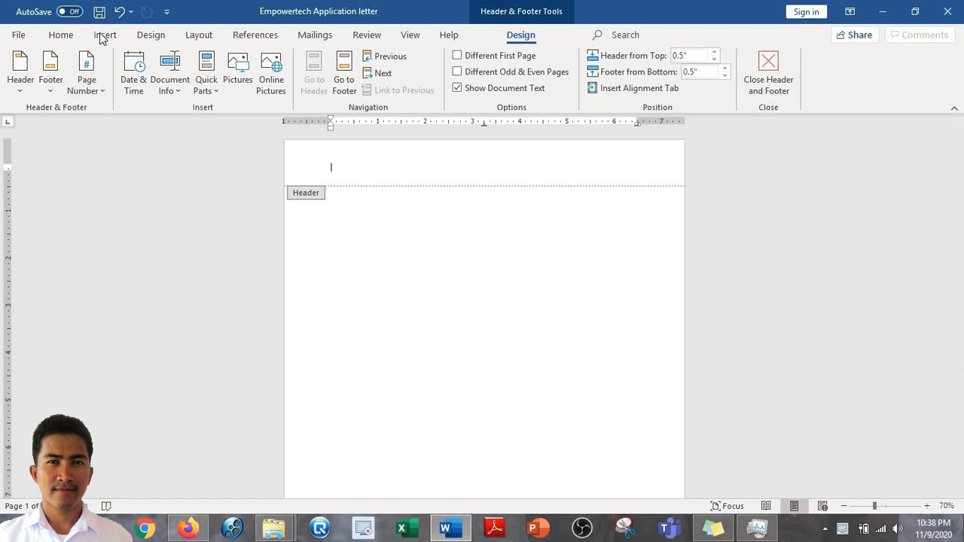
click(102, 35)
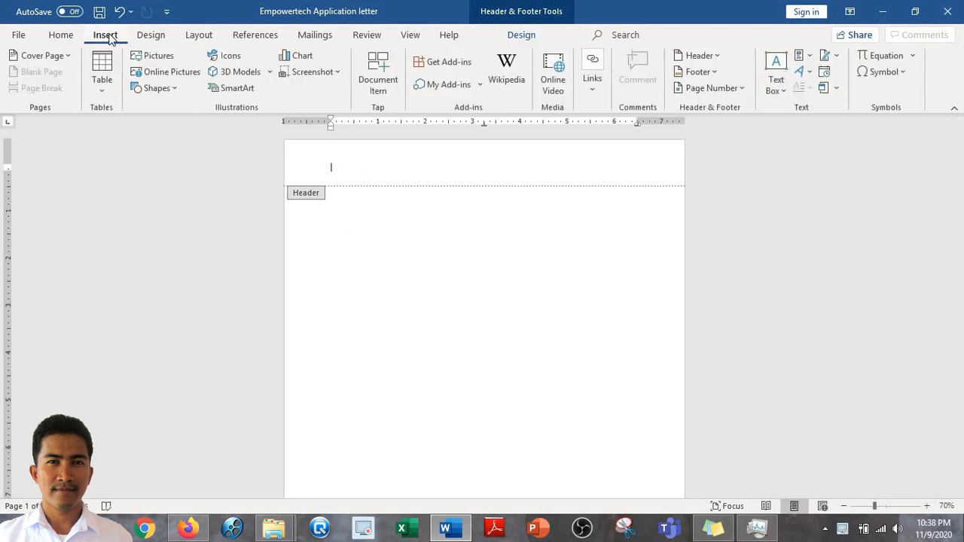
Step: Insert the LOGO PNG image into the header and shrink it to badge size
click(158, 56)
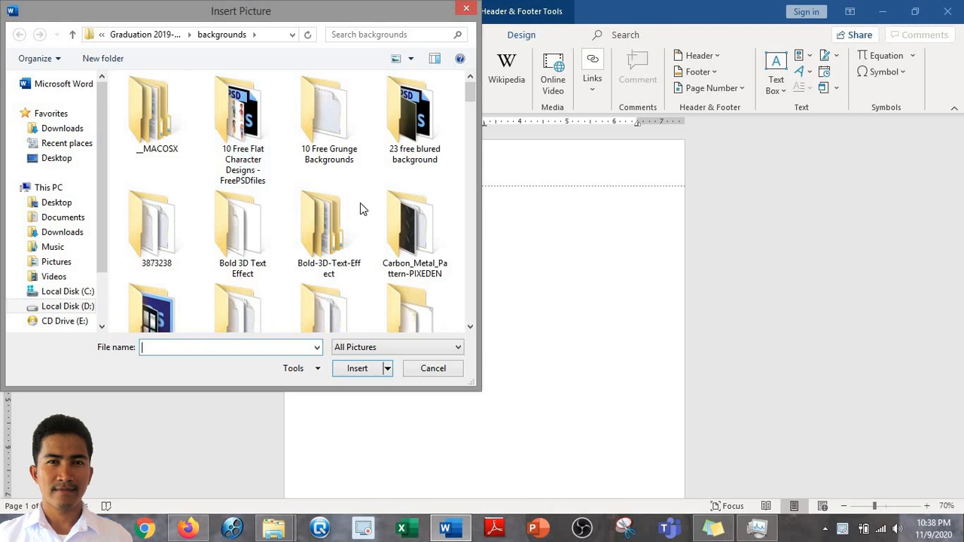
drag(471, 96, 461, 239)
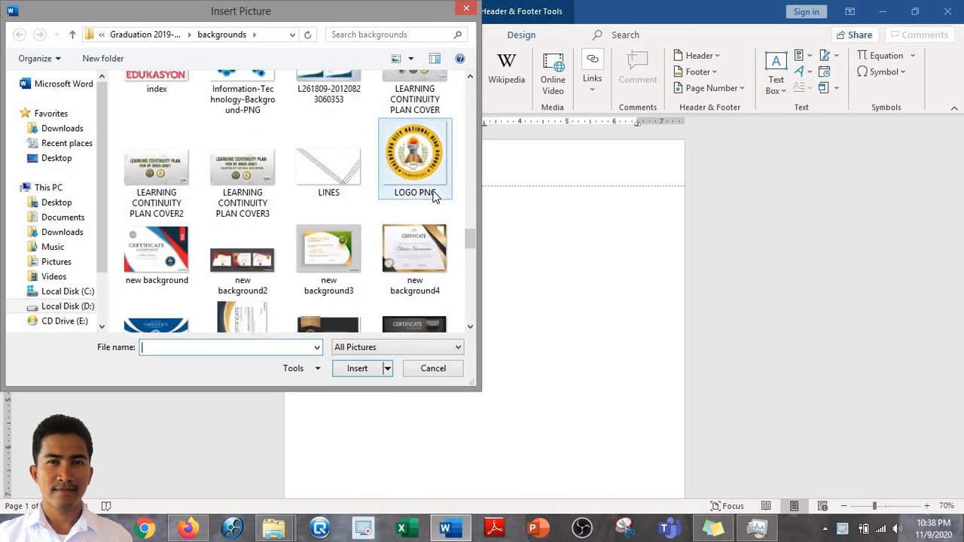
double_click(433, 194)
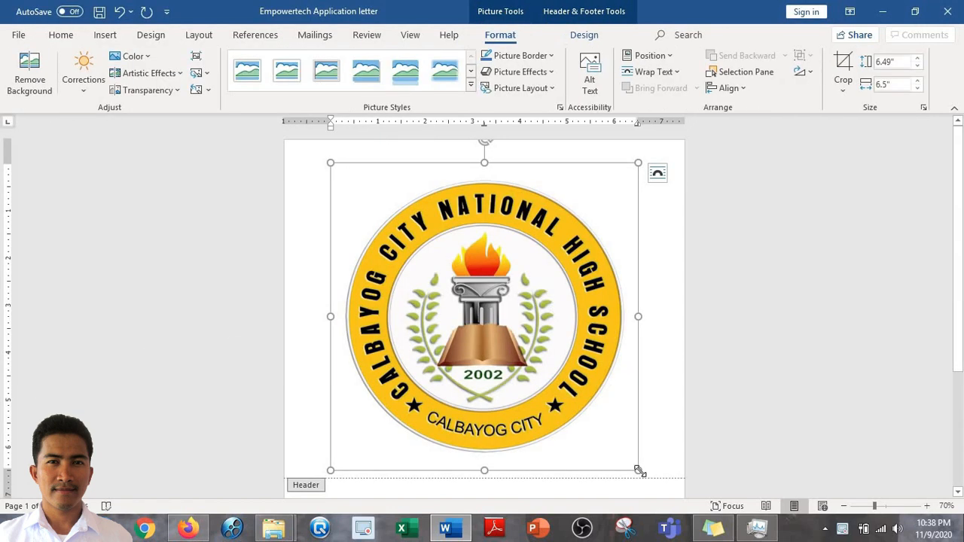
drag(638, 470, 368, 199)
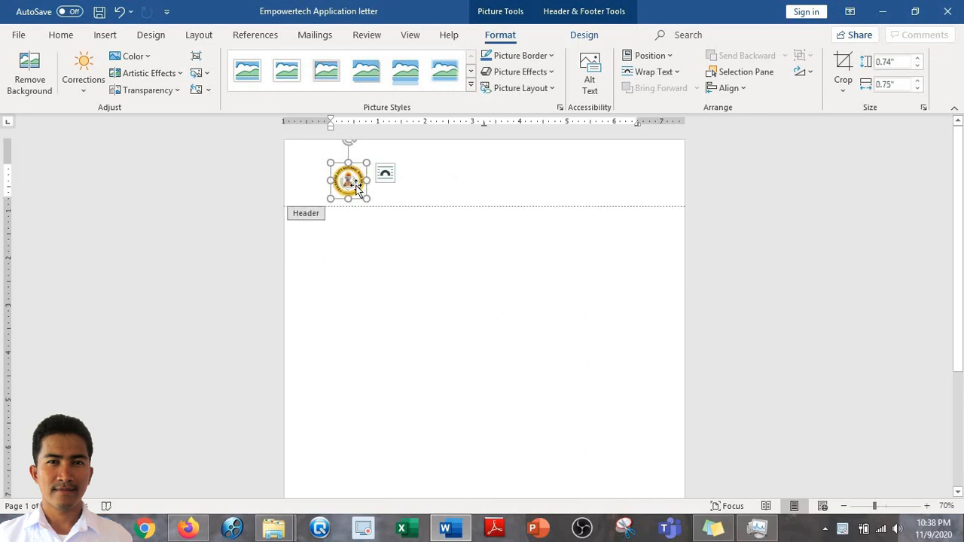
click(402, 191)
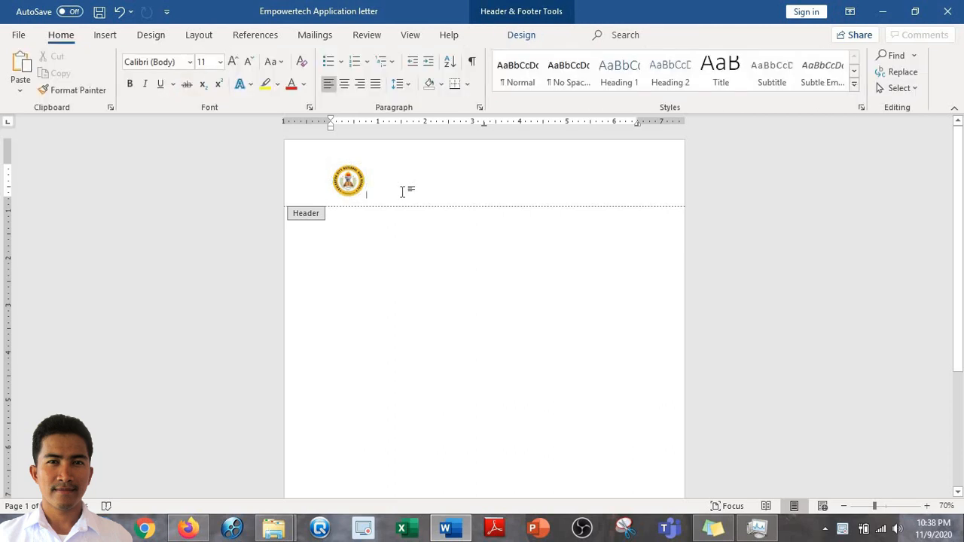
Step: Set the logo Behind Text at the header's left margin and centre the header line
click(358, 184)
right_click(358, 185)
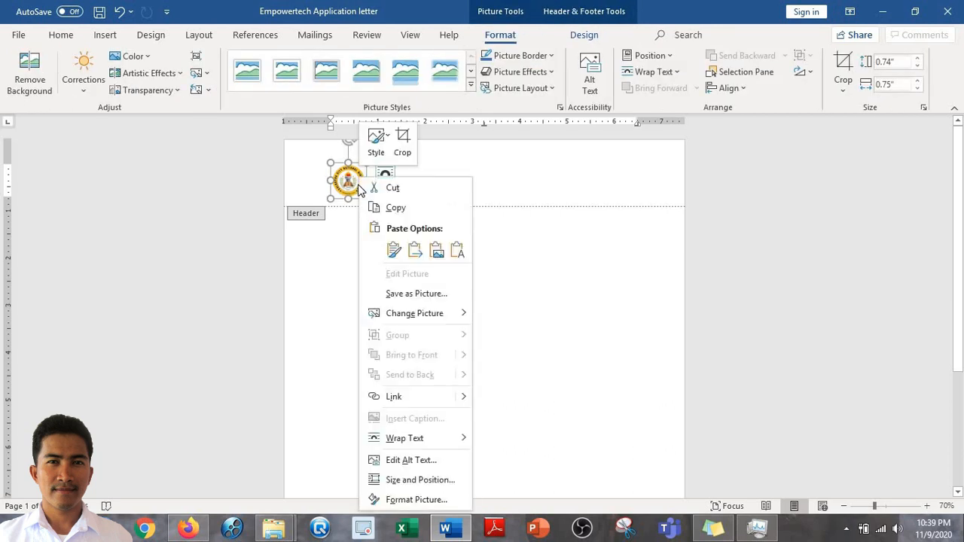
mouse_move(424, 440)
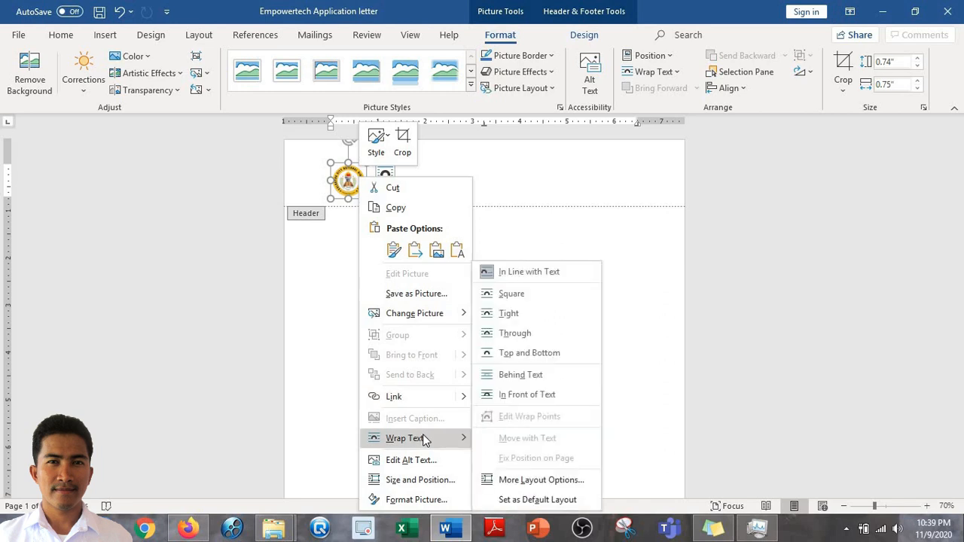
click(538, 376)
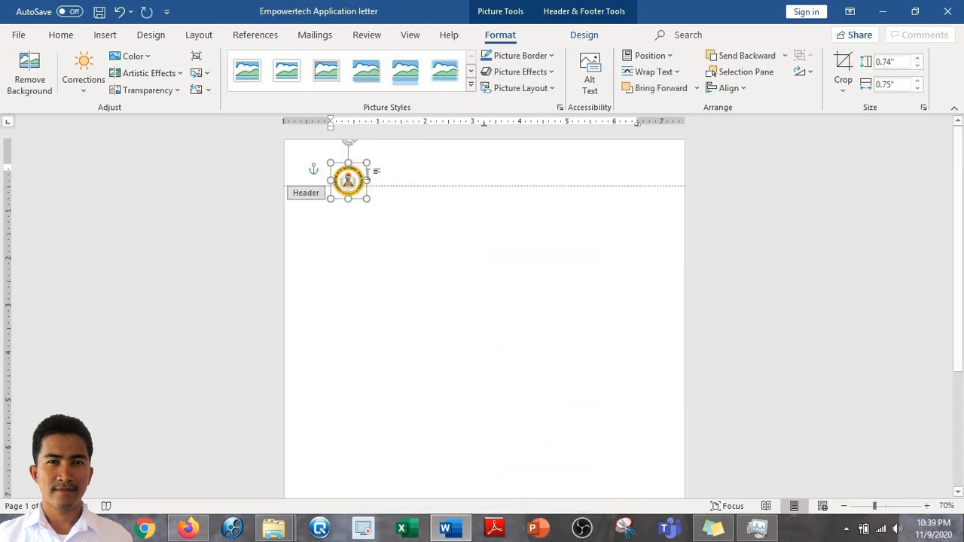
mouse_move(367, 173)
mouse_down()
mouse_move(357, 178)
mouse_move(354, 161)
mouse_up()
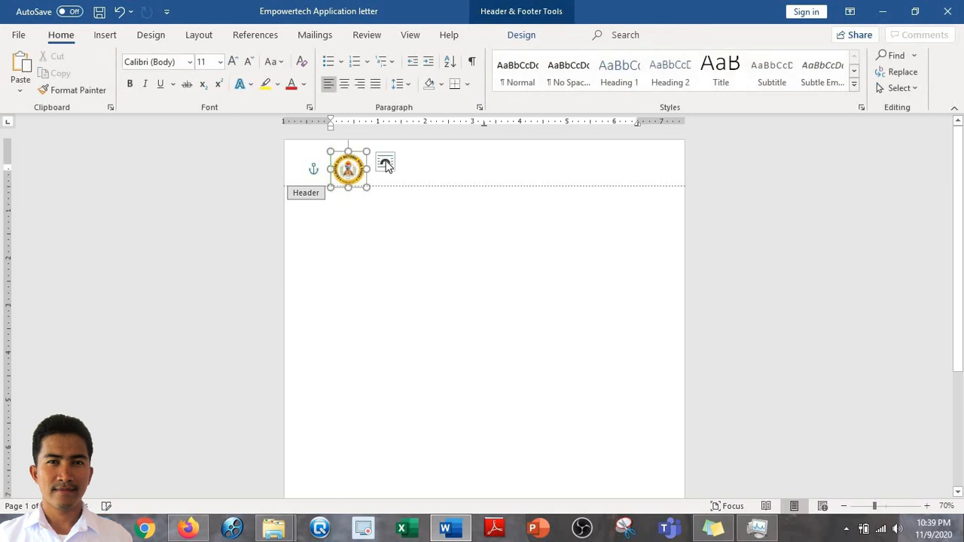
click(414, 174)
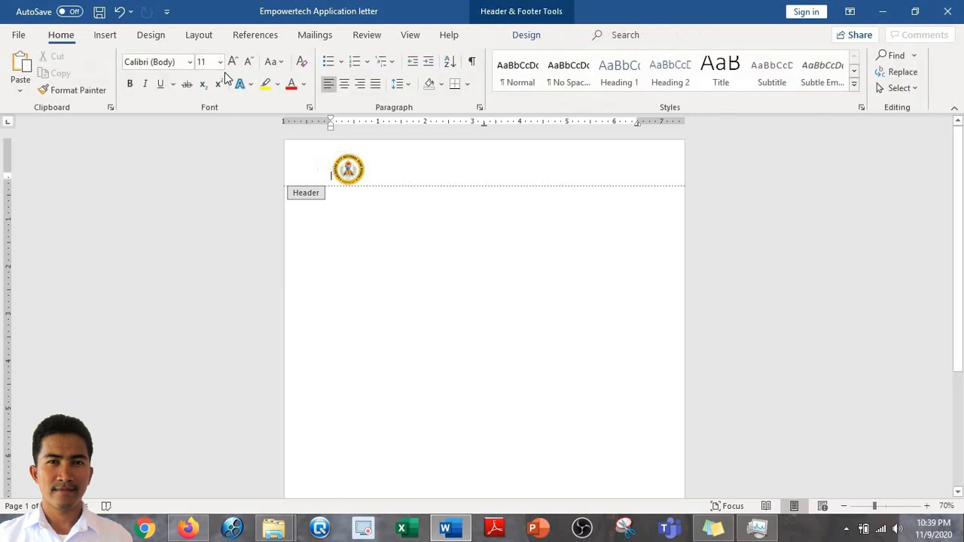
click(343, 88)
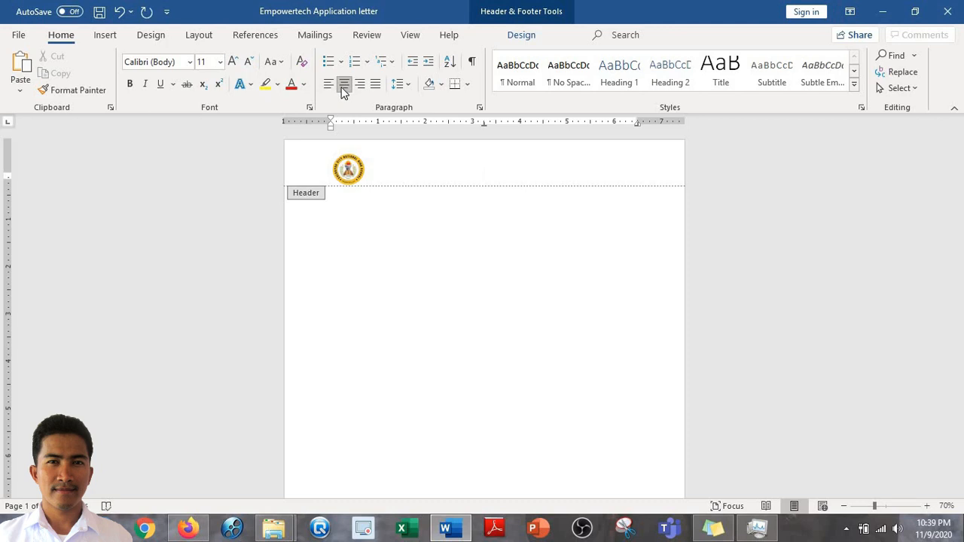
Step: Type the five centred letterhead lines, from Republic of the Philippines down to Calbayog City
text(Republic of the Philippines)
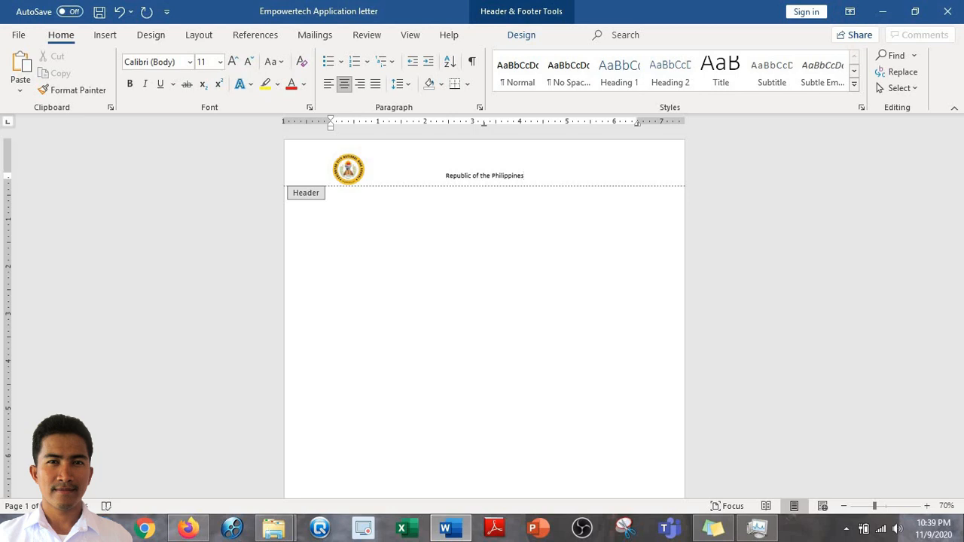
key(Return)
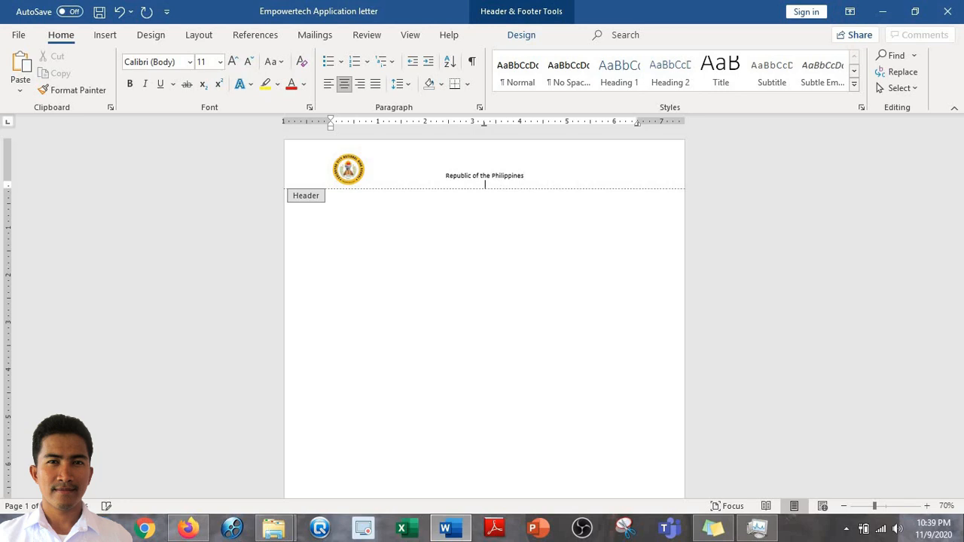
text(Department of Education)
key(Return)
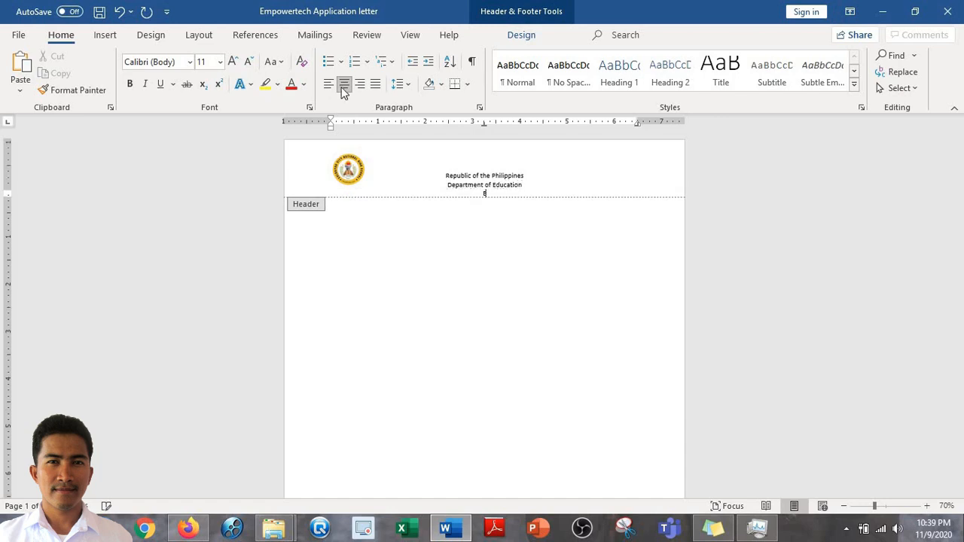
text(Eastern Visayas VIII)
key(Return)
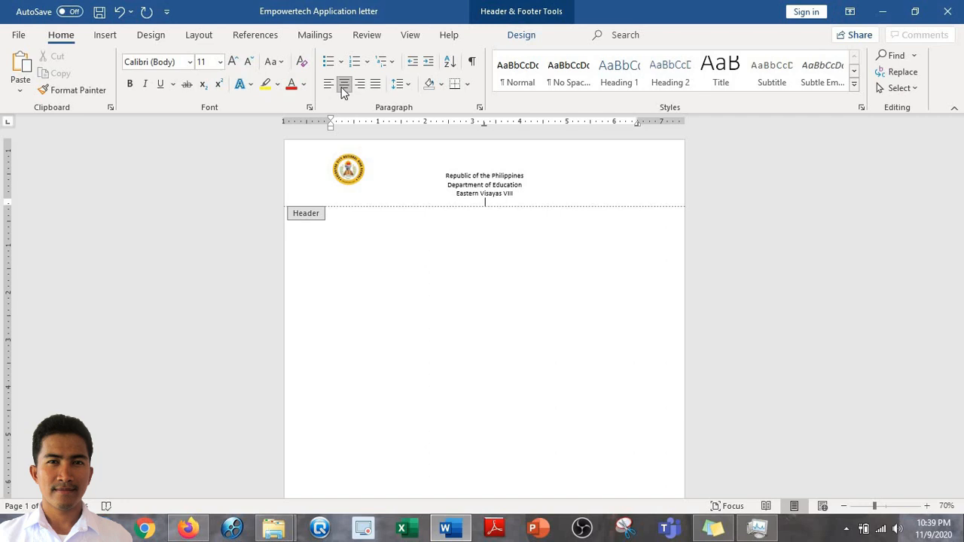
text(Calbayog City National High School)
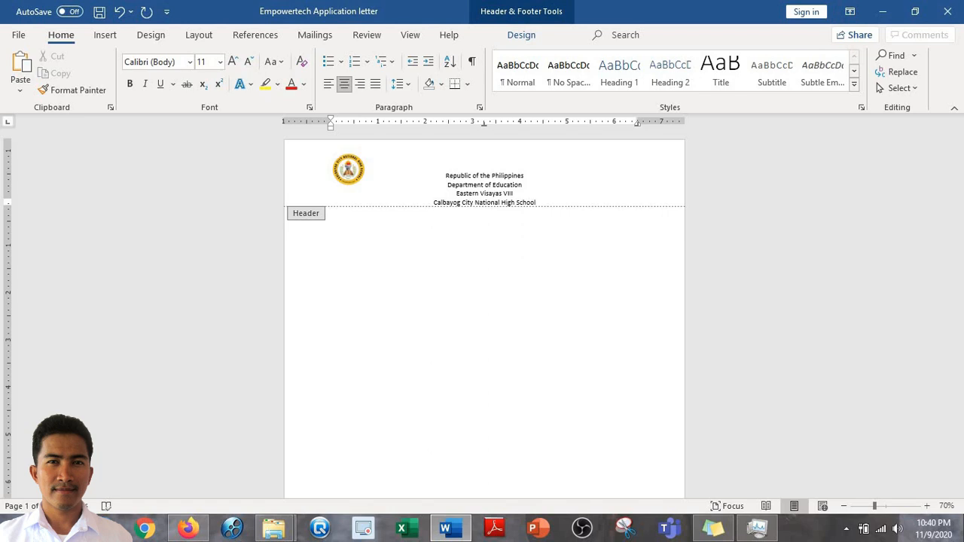
key(Return)
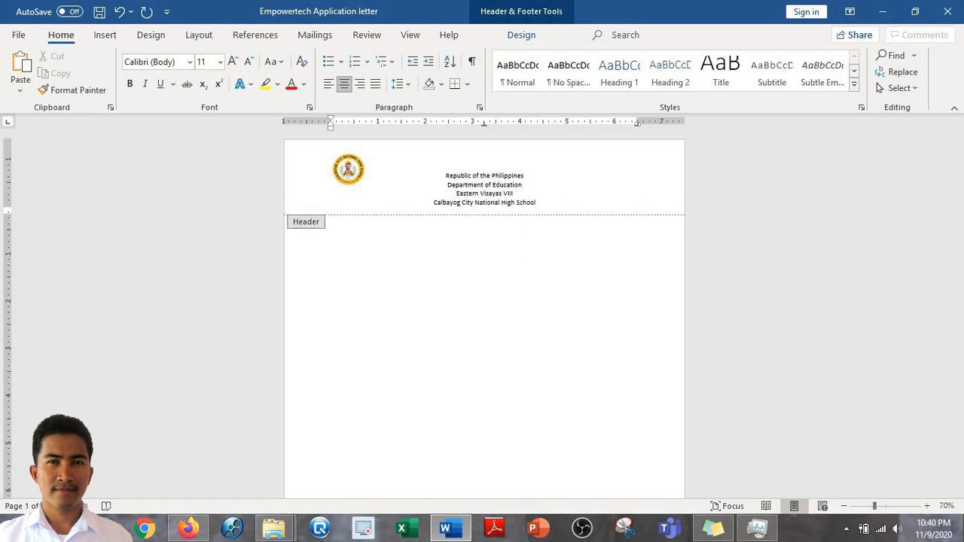
text(Calbayog City)
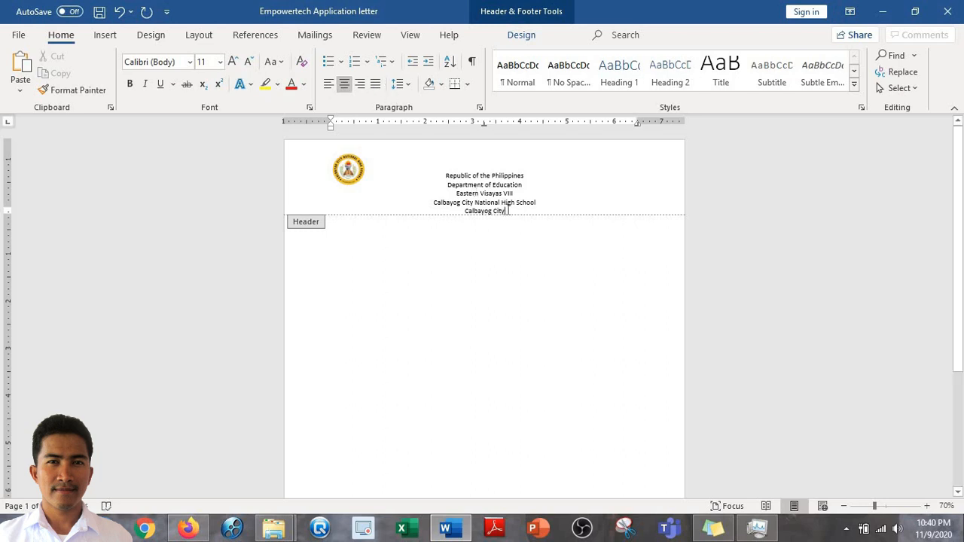
Step: Make the header lines Arial, one size larger, and nudge the logo toward the text
drag(508, 211, 447, 174)
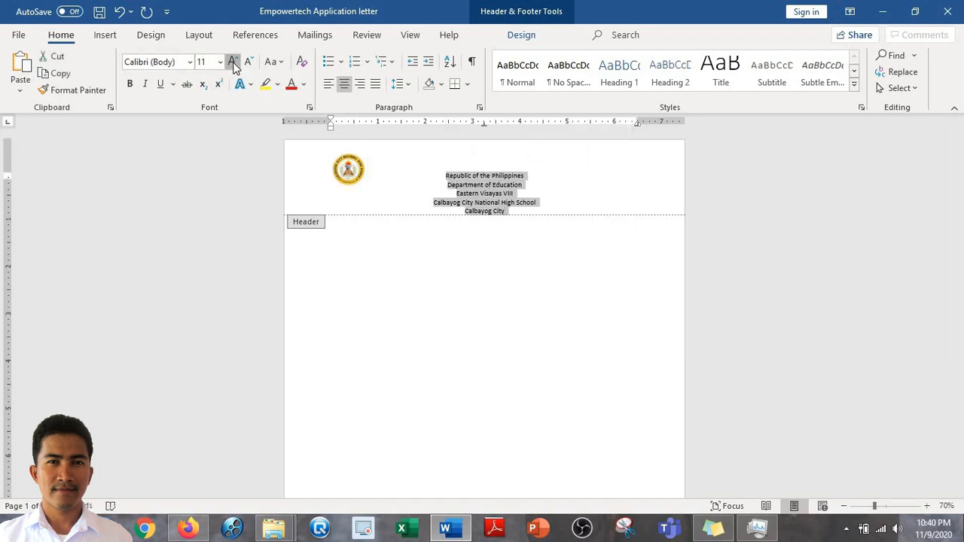
click(234, 62)
click(154, 62)
text(Arial)
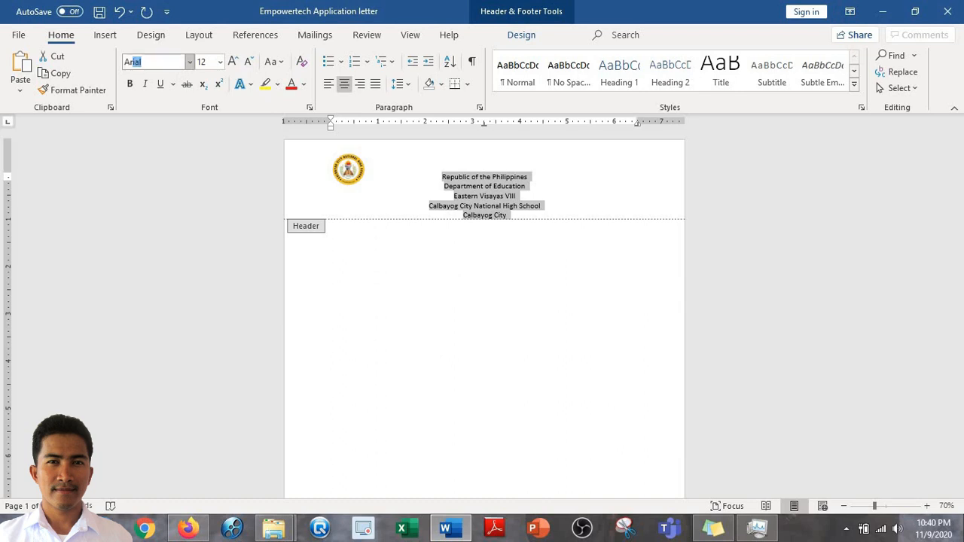
key(Return)
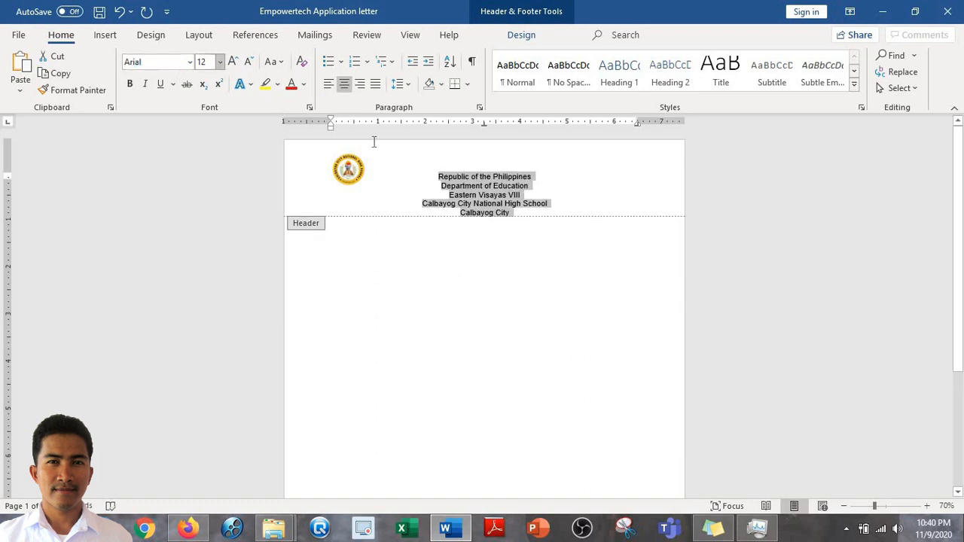
click(475, 165)
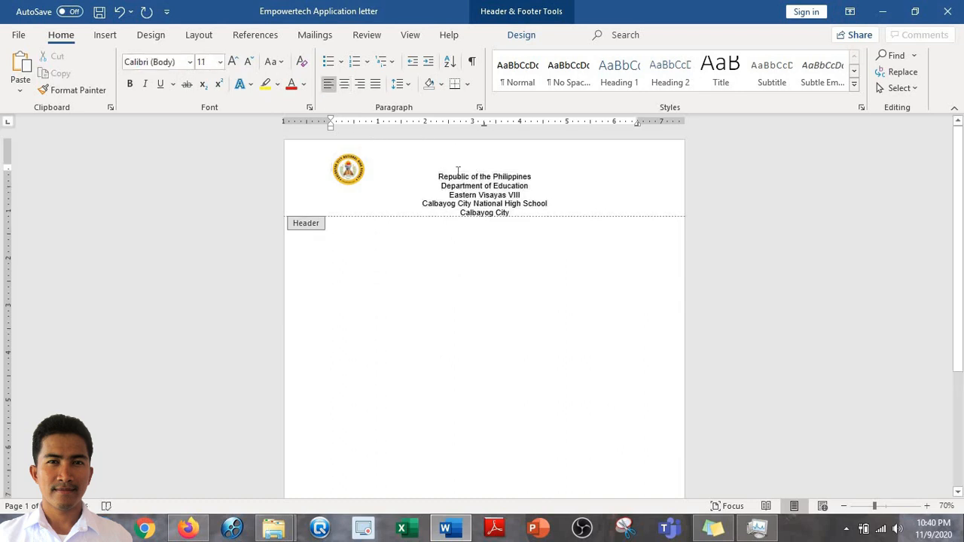
drag(354, 167, 382, 186)
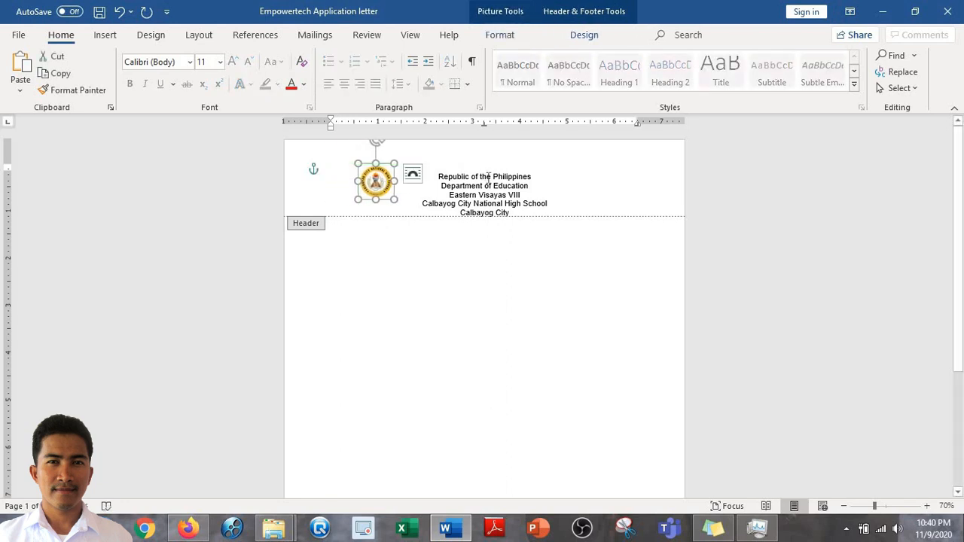
click(518, 208)
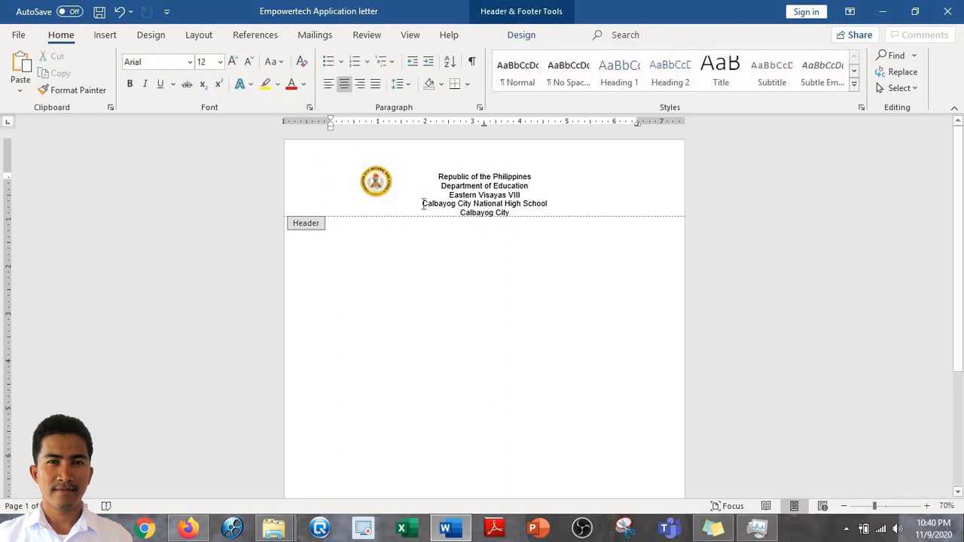
Step: Enlarge the Calbayog City National High School line by three font sizes
drag(423, 205, 550, 210)
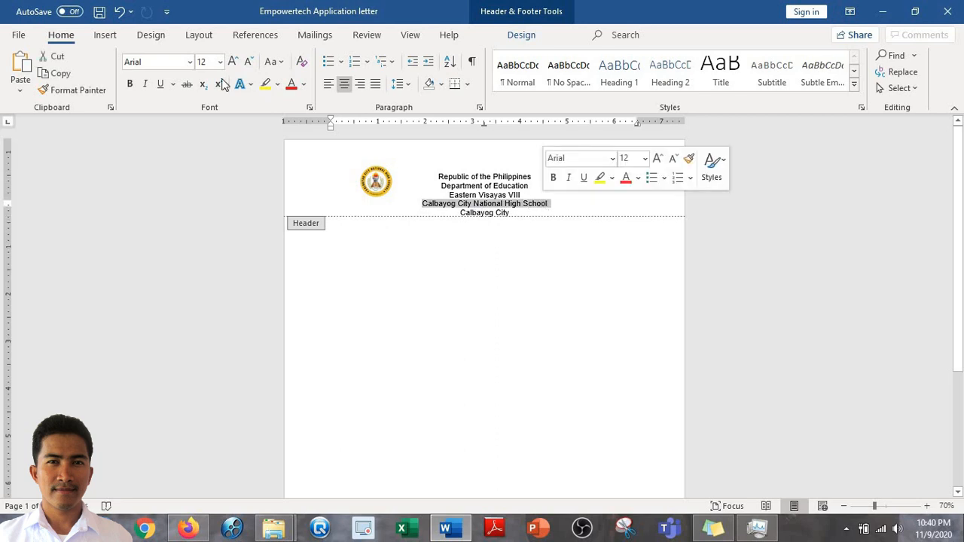
click(232, 61)
click(233, 61)
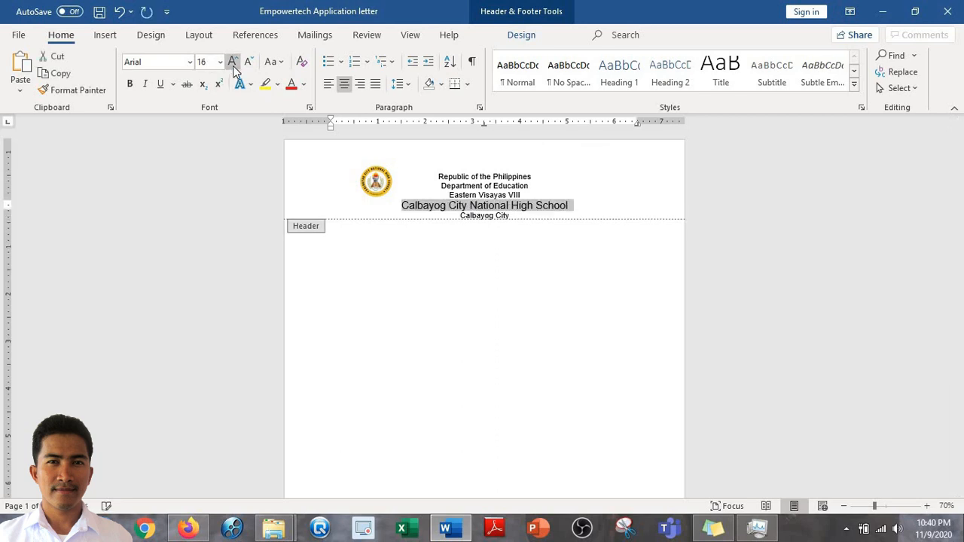
click(233, 63)
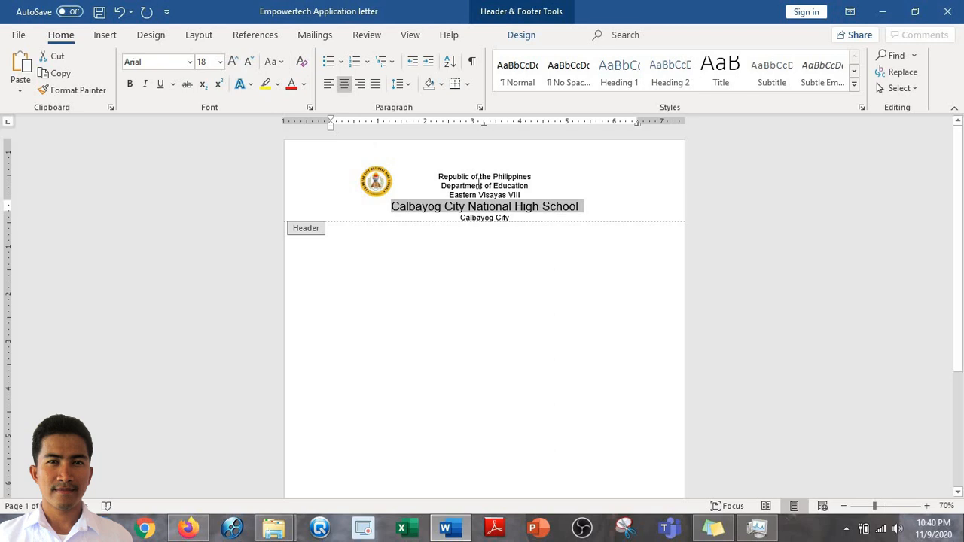
click(476, 185)
Step: Enlarge the seal logo in the header
click(377, 182)
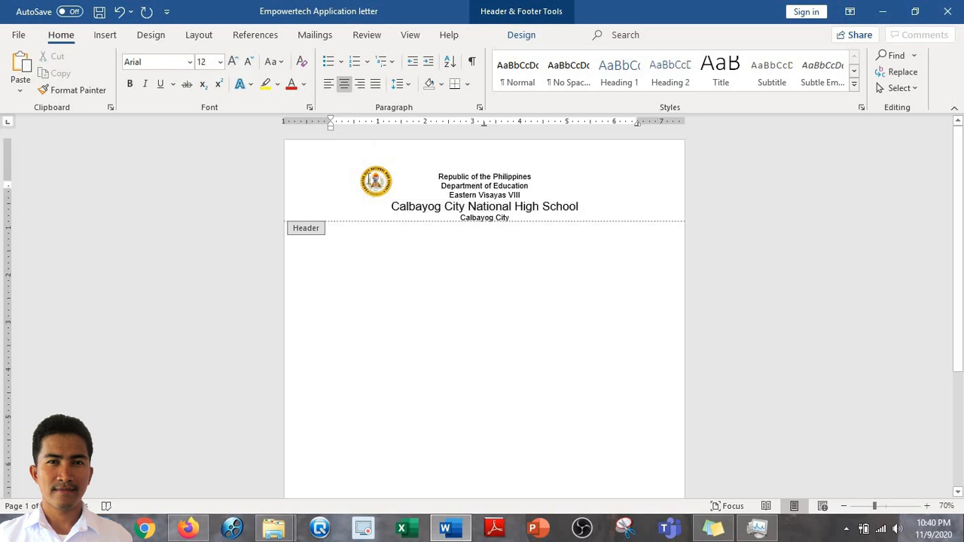
right_click(369, 183)
click(372, 183)
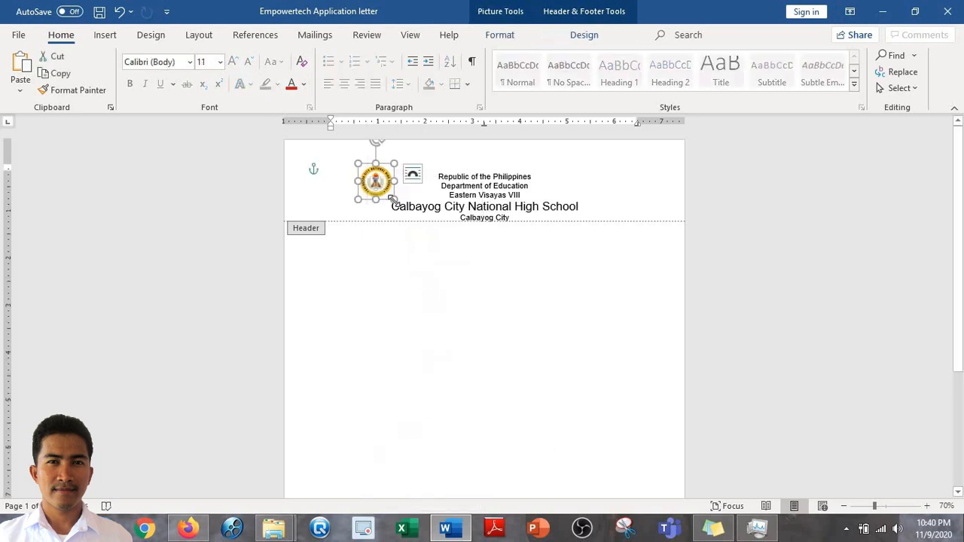
mouse_move(393, 200)
mouse_down()
mouse_move(405, 211)
mouse_move(387, 178)
mouse_move(386, 186)
mouse_up()
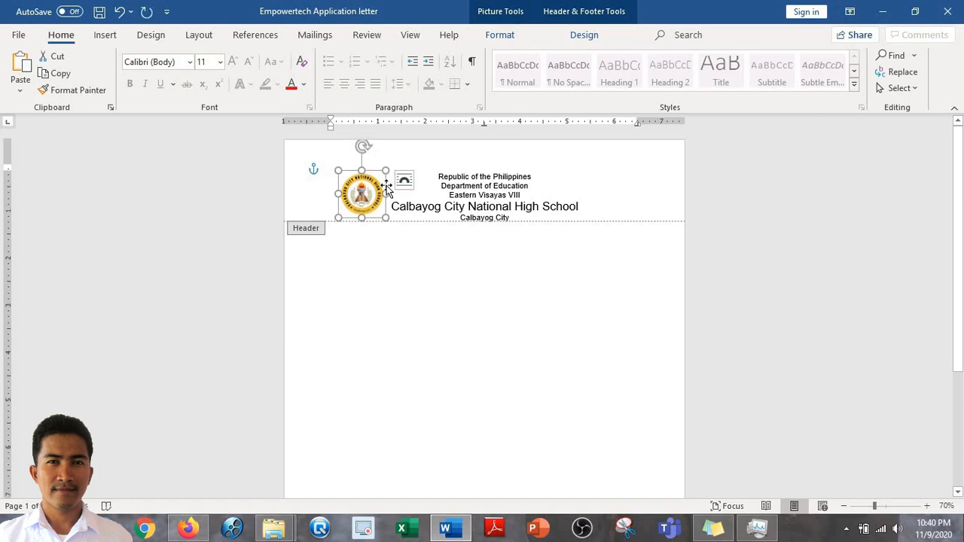
Step: Leave the header and turn a row of underscores into a horizontal rule below the letterhead
double_click(533, 274)
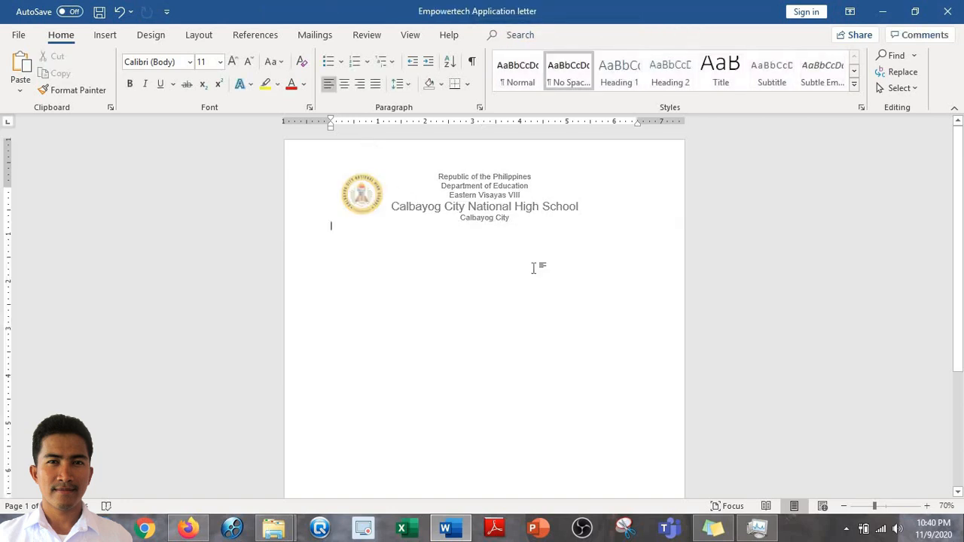
text(____________)
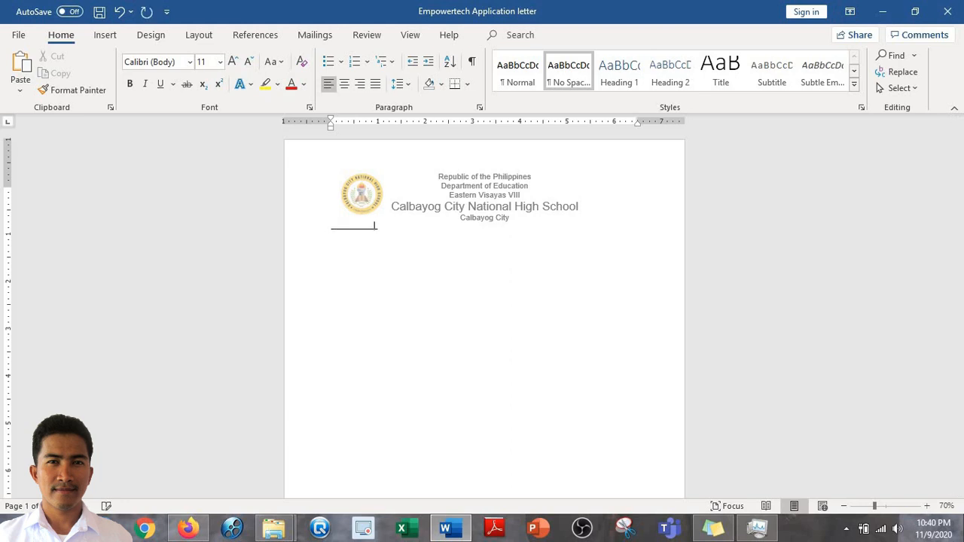
text(___________________________________________)
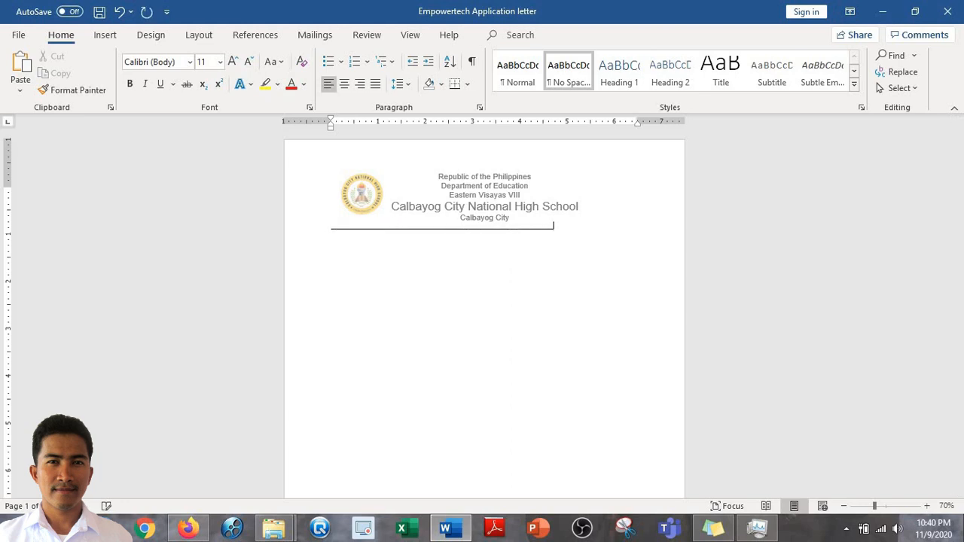
text(___________________________________)
key(Return)
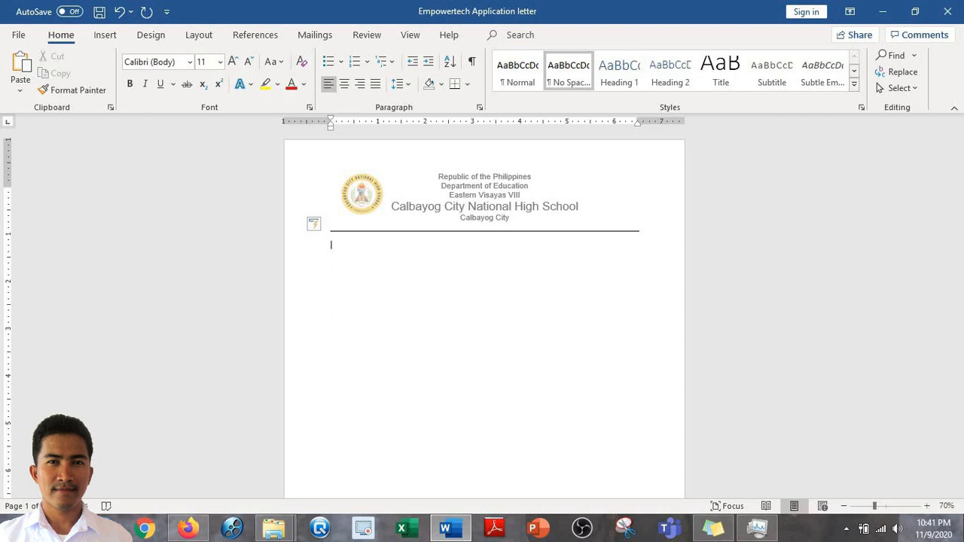
Step: Save the Empowertech Application letter document to this PC
click(19, 35)
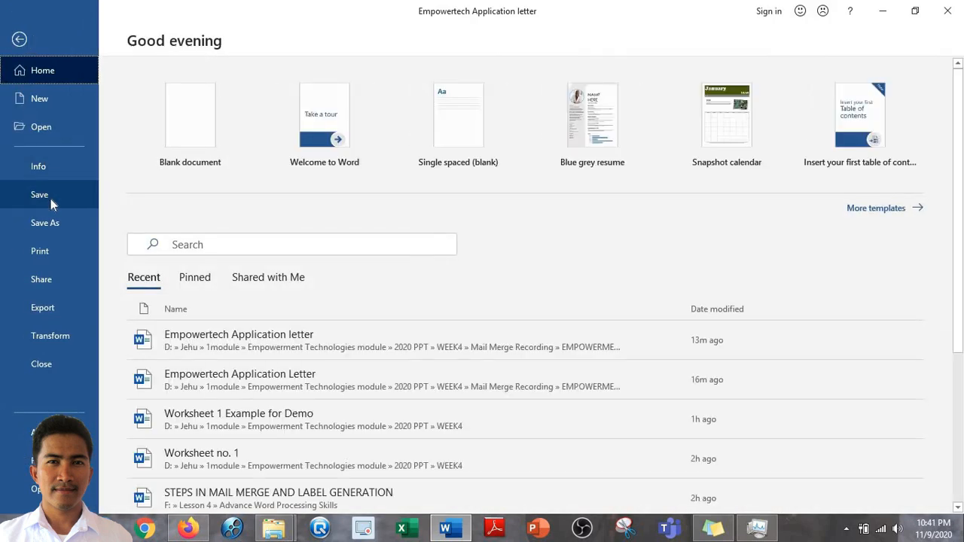
click(50, 199)
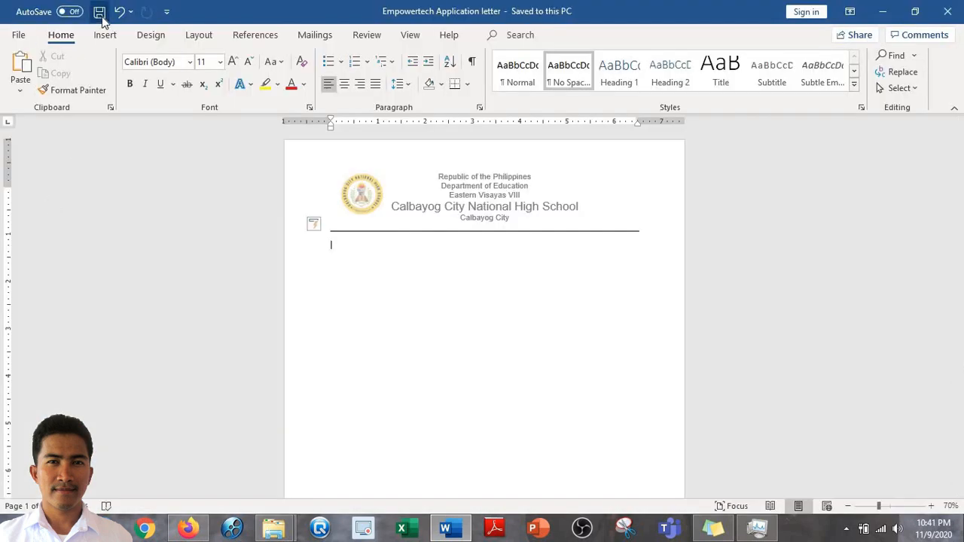
click(306, 355)
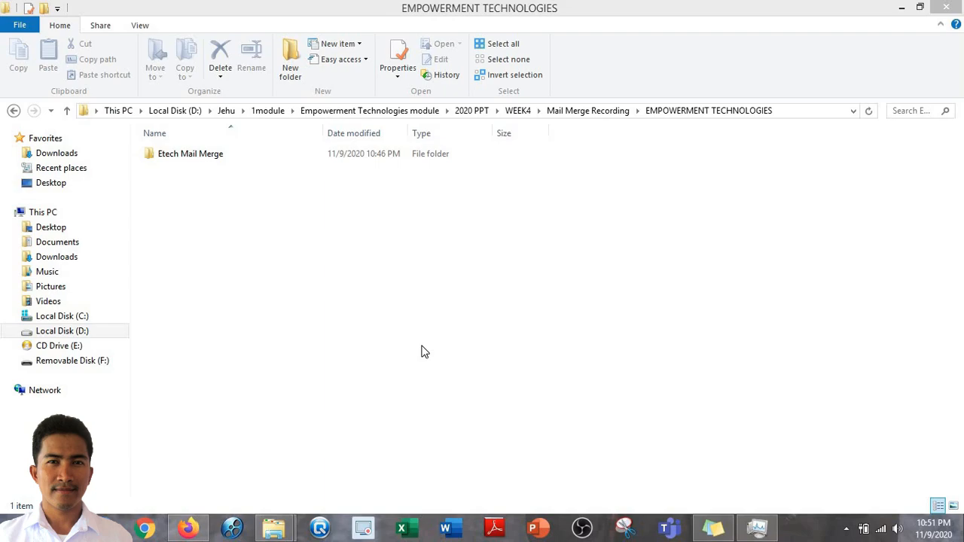
Step: Search 'excel' from the Start screen and launch Excel
key(super)
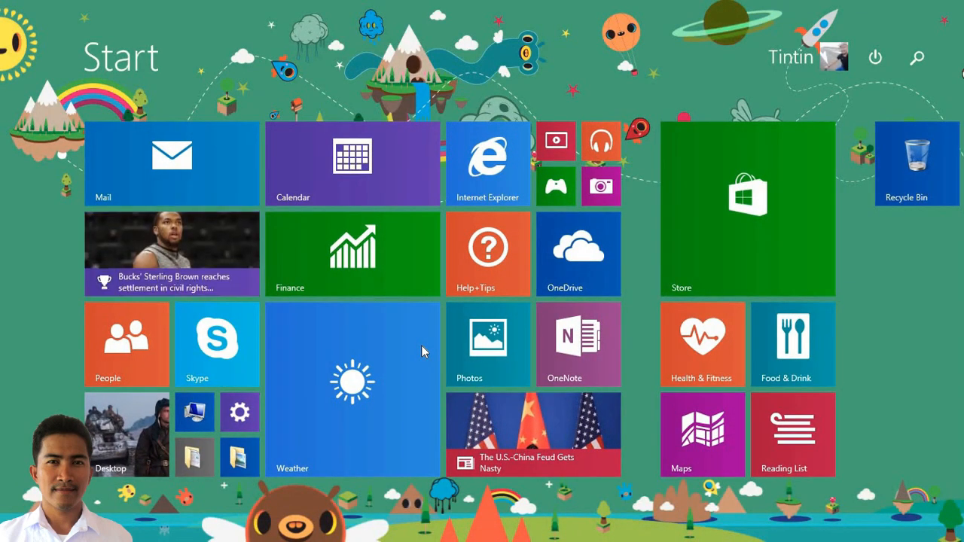
text(excel)
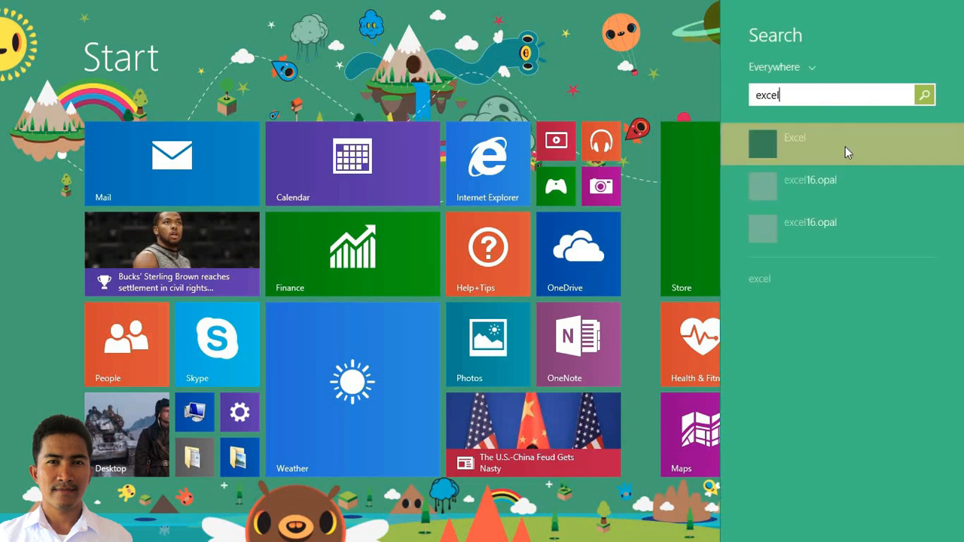
click(845, 147)
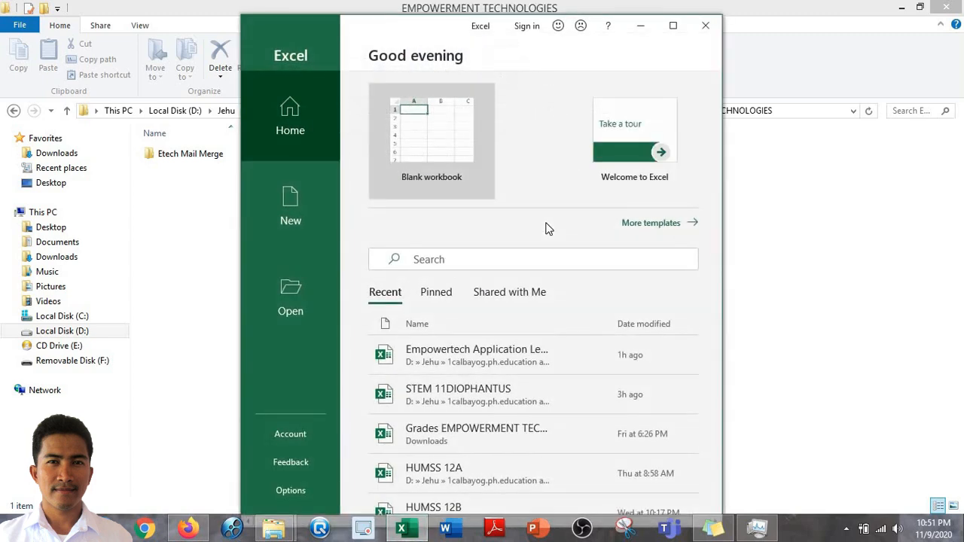
Step: Create a new blank Excel workbook, Book1
click(433, 149)
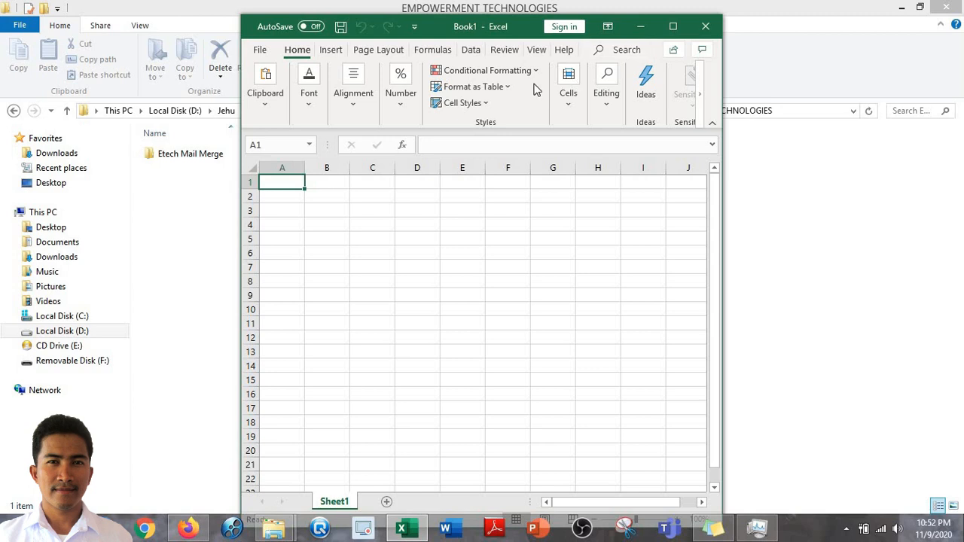
Step: Enter headers First_Name, Last_Name, Telephone and Street Address in A1:D1, fixing the spelling
text(Fisr)
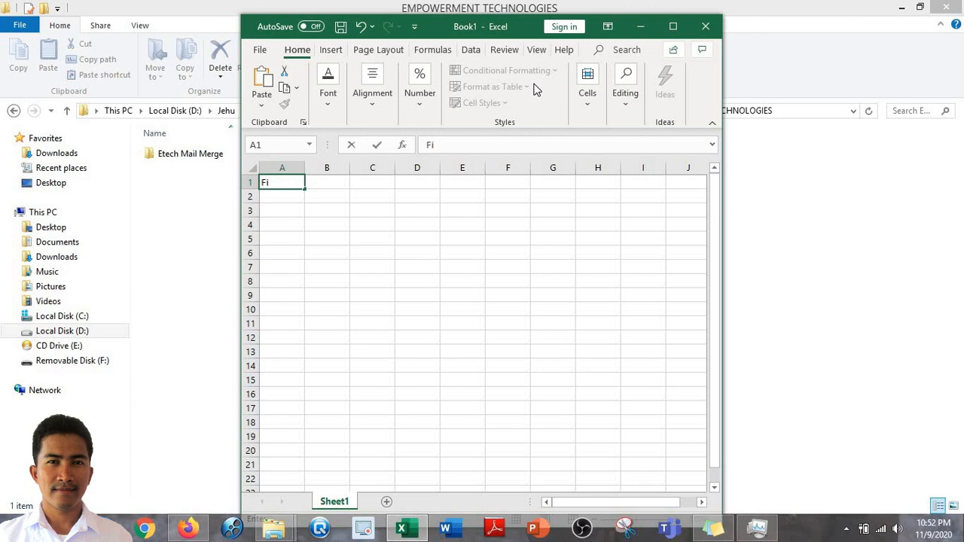
text(rst_Name)
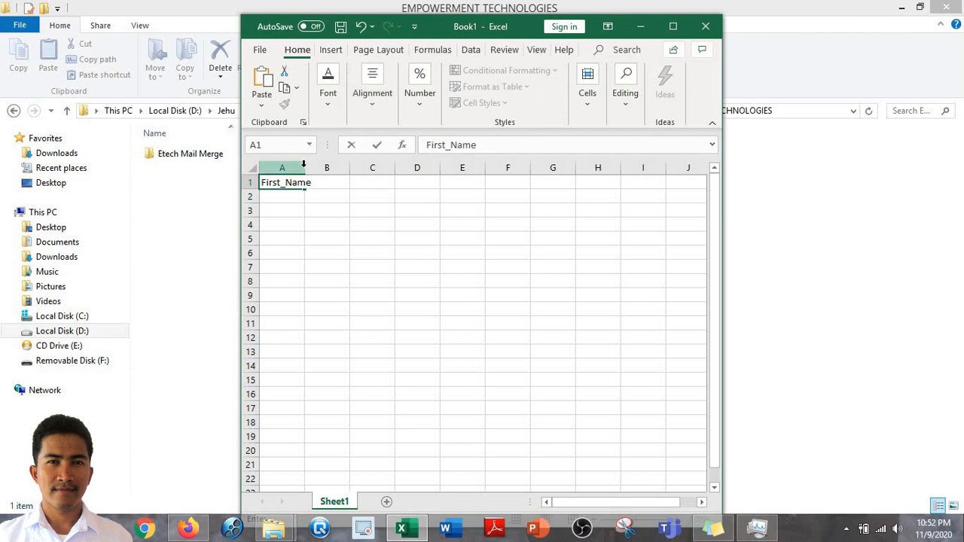
click(319, 197)
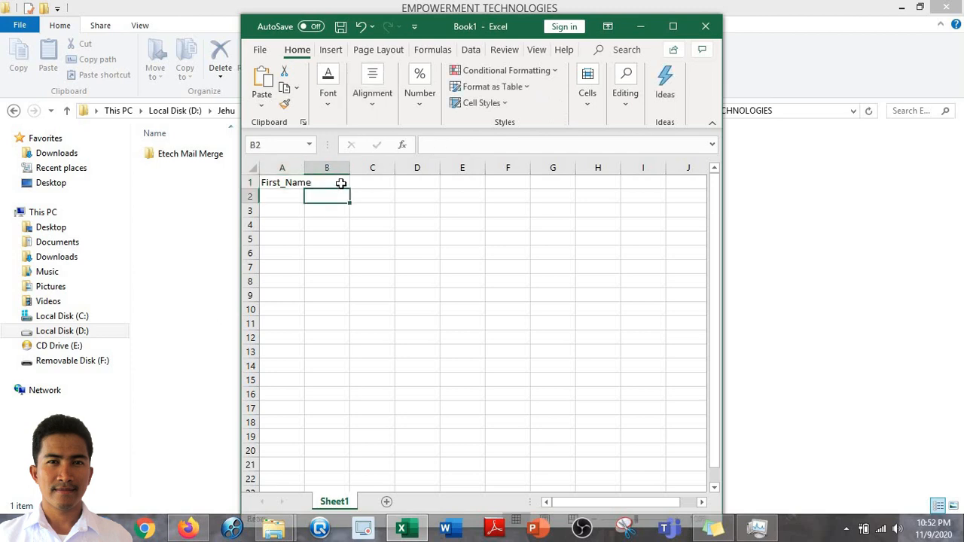
click(341, 183)
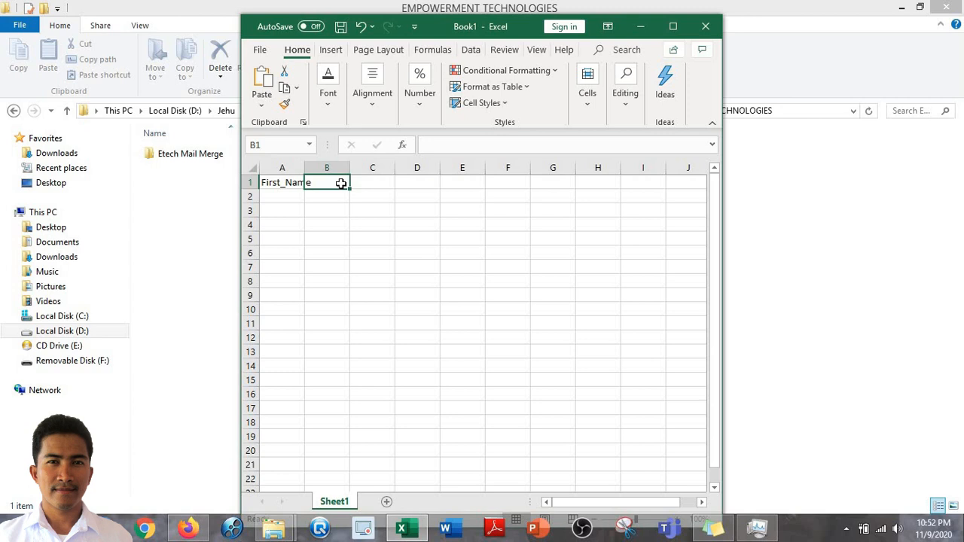
text(Last)
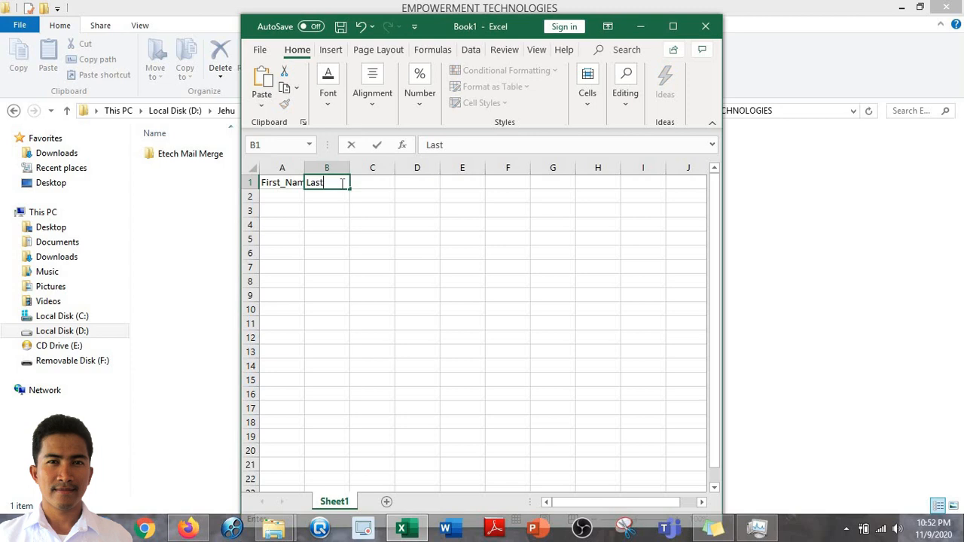
text(_Name)
click(384, 190)
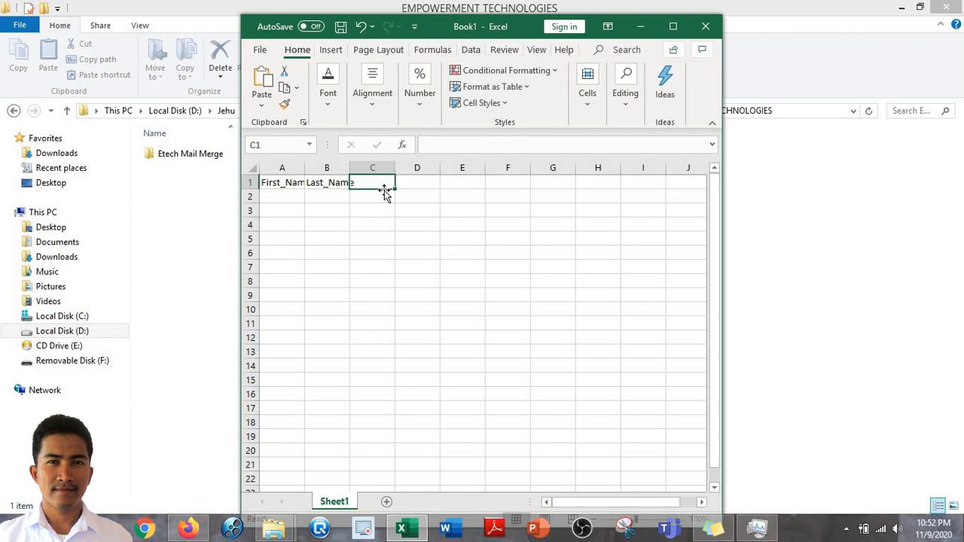
text(T)
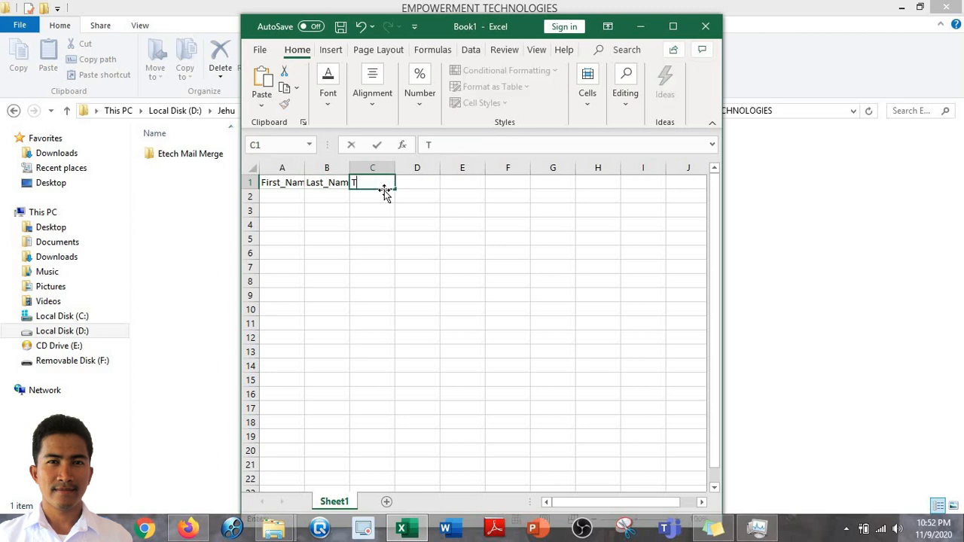
text(elephone)
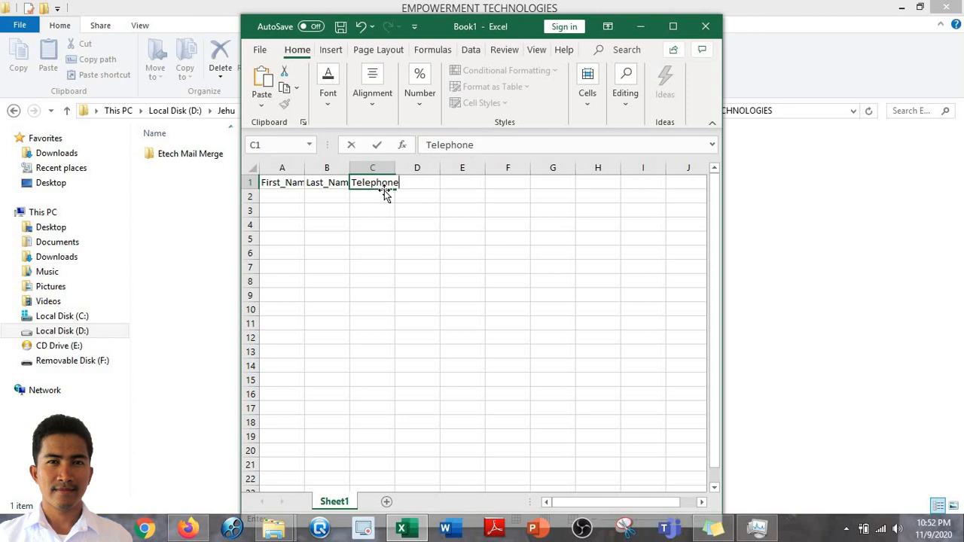
key(Tab)
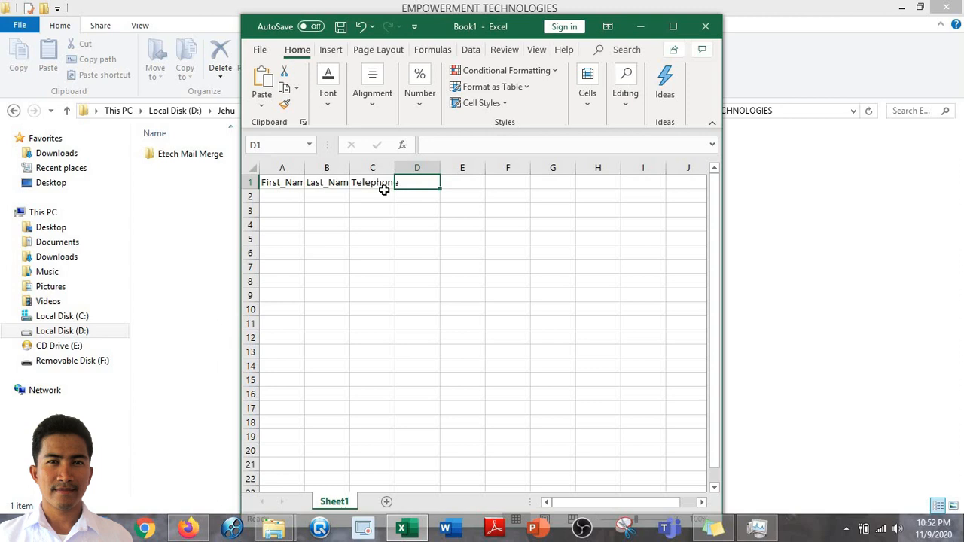
text(Stree)
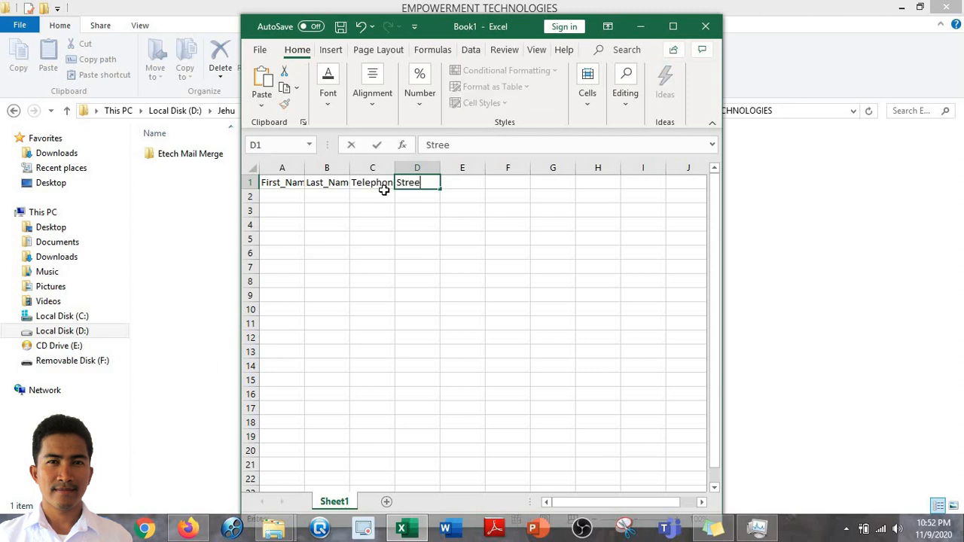
text(t Adress)
key(Left)
key(Left)
key(Left)
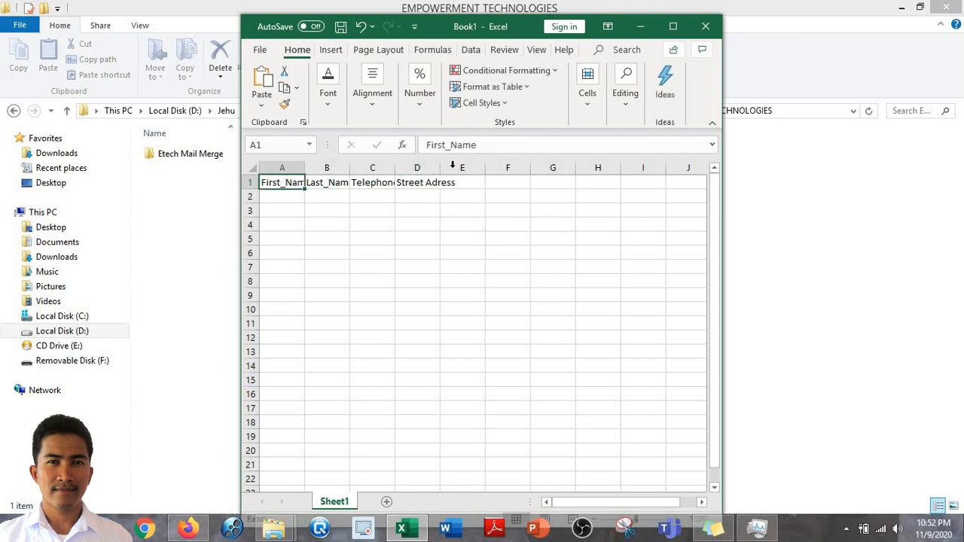
click(410, 193)
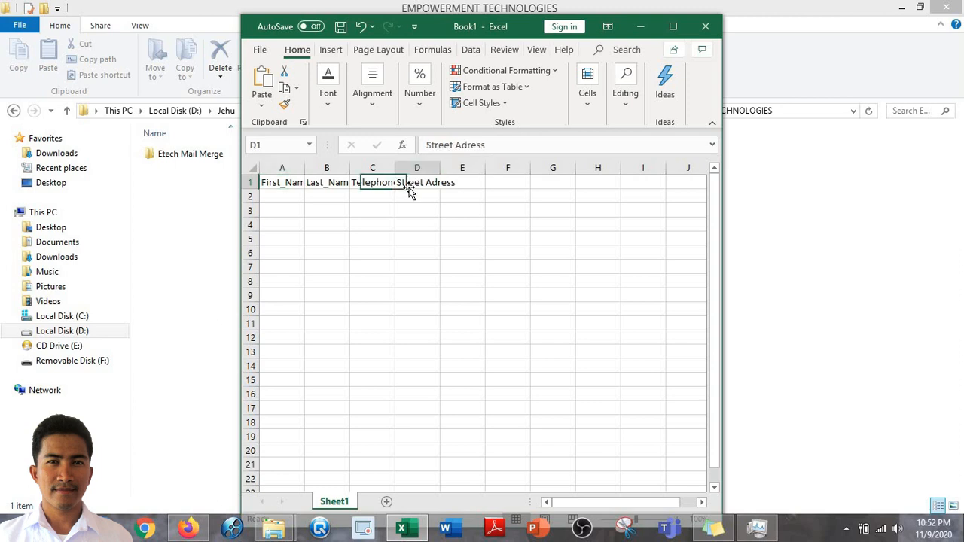
click(465, 145)
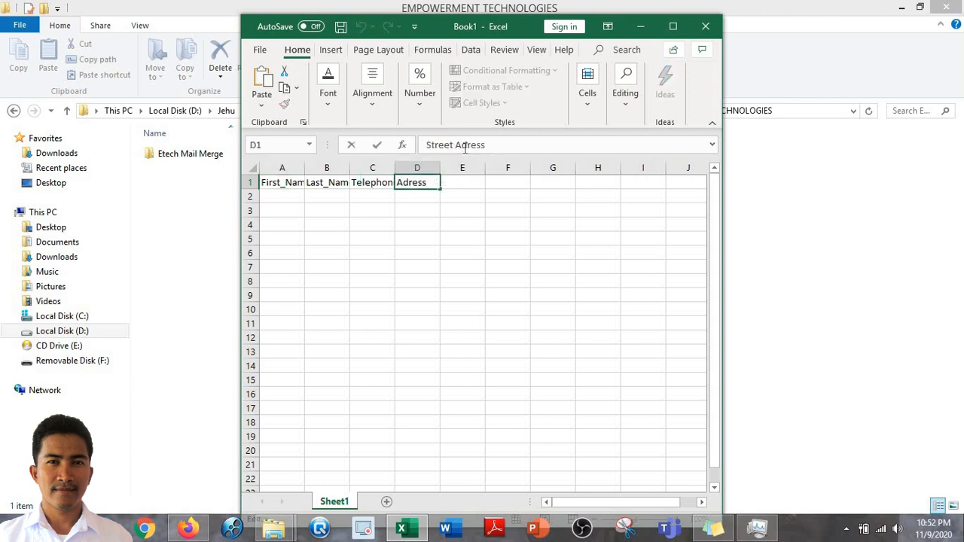
text(d)
click(418, 184)
click(386, 181)
Step: Enter headers City, State, Zip Code and Email in E1:H1
key(Right)
key(Right)
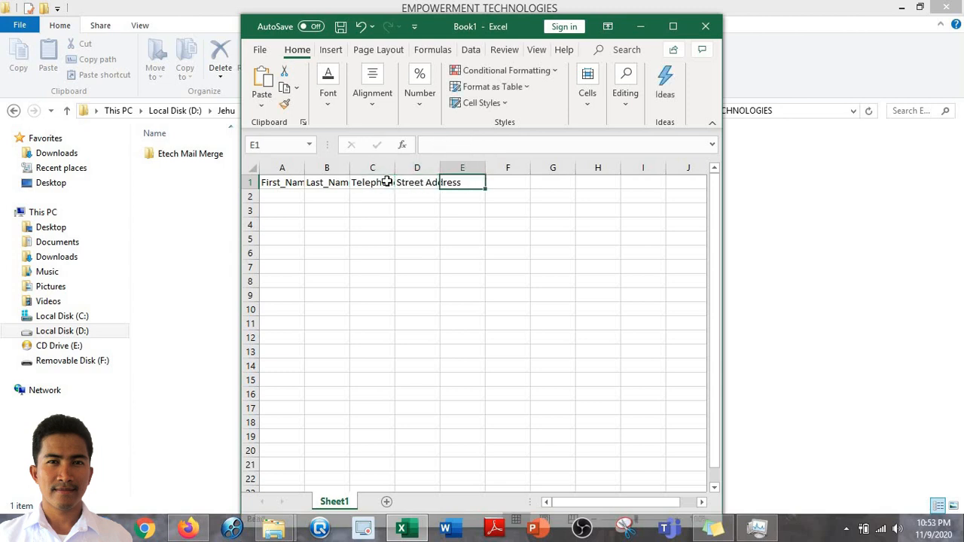
text(City)
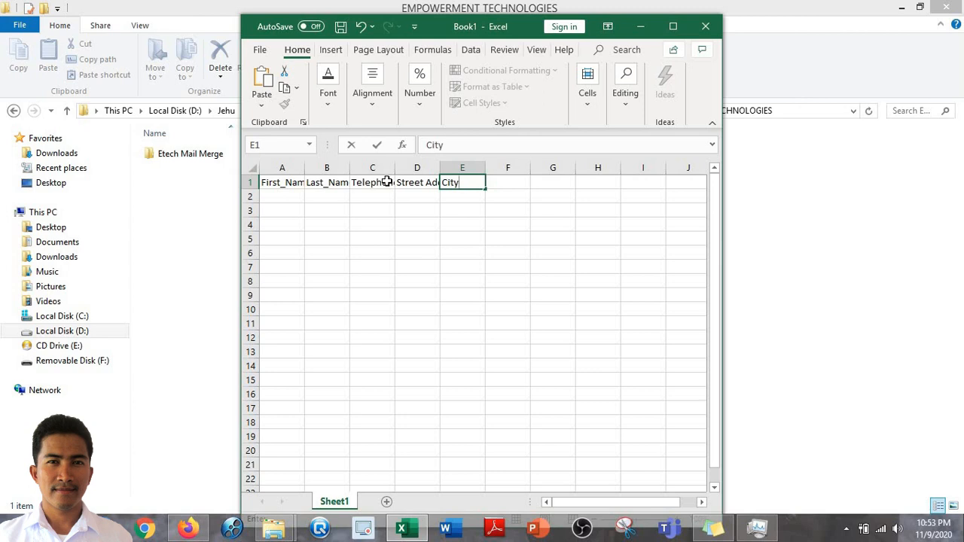
key(Tab)
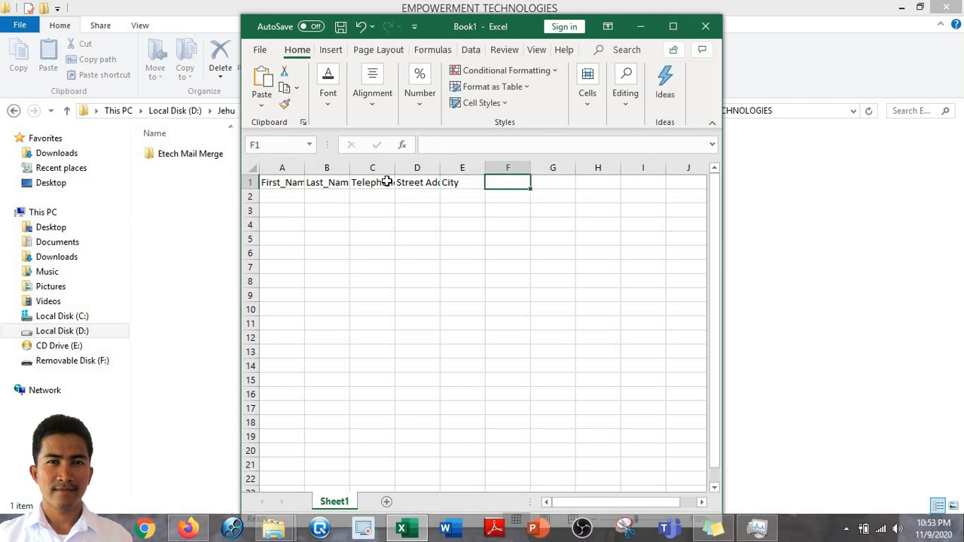
text(State)
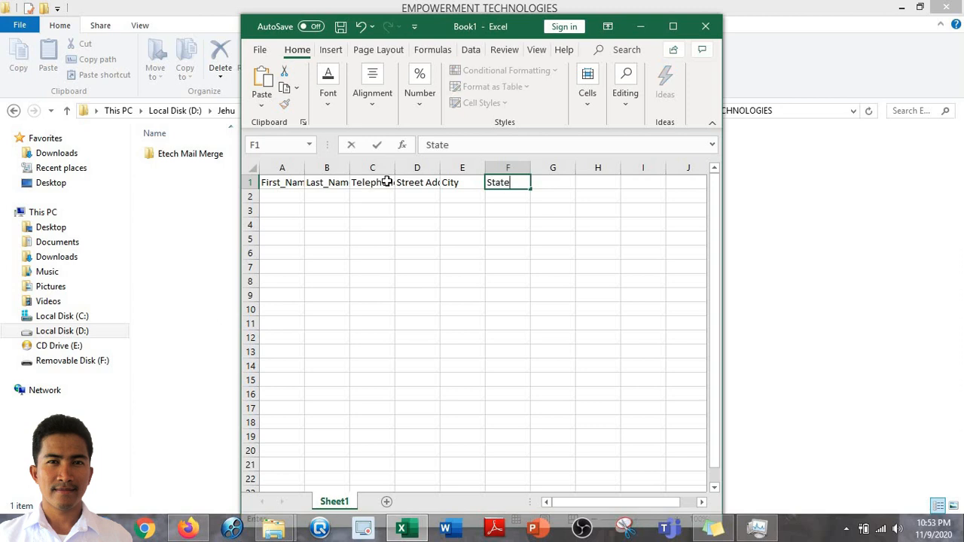
key(Tab)
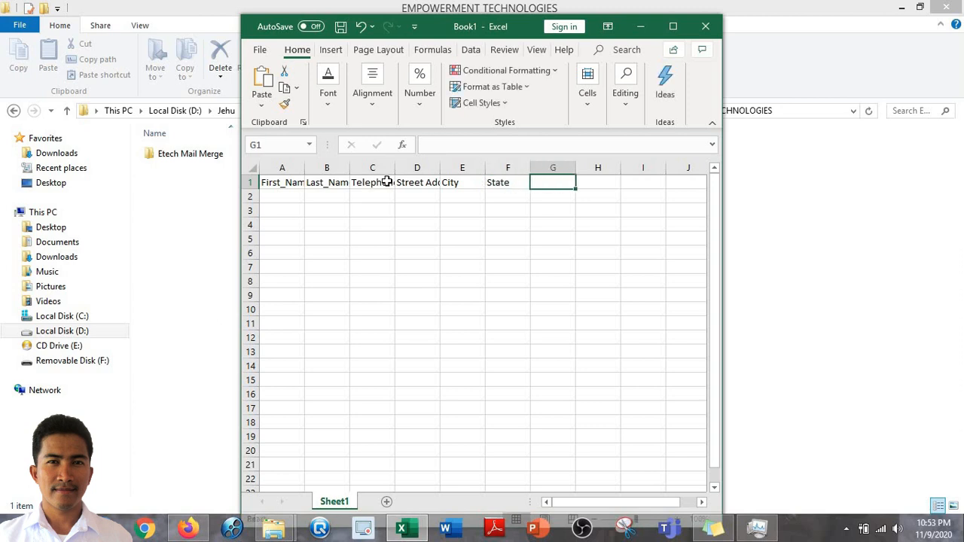
text(Z)
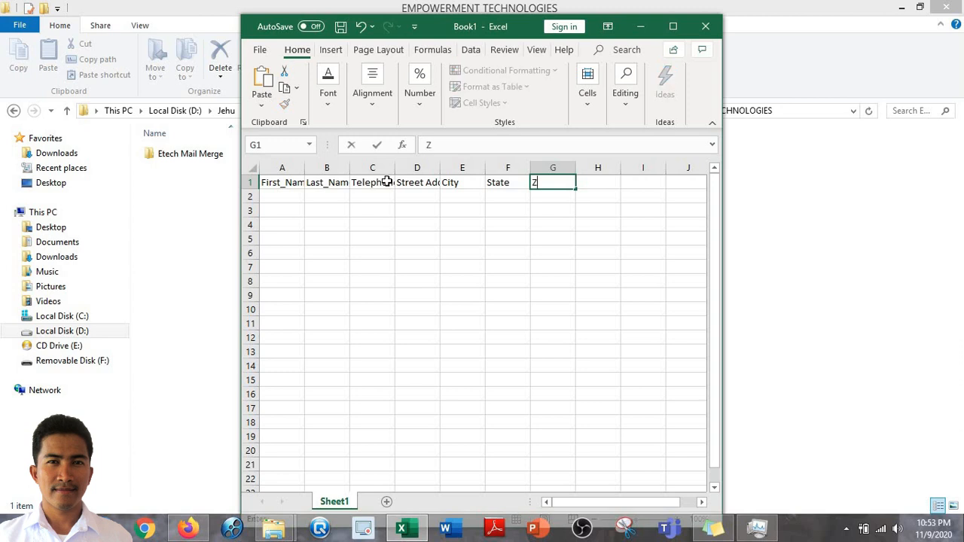
text(ip Code)
key(Tab)
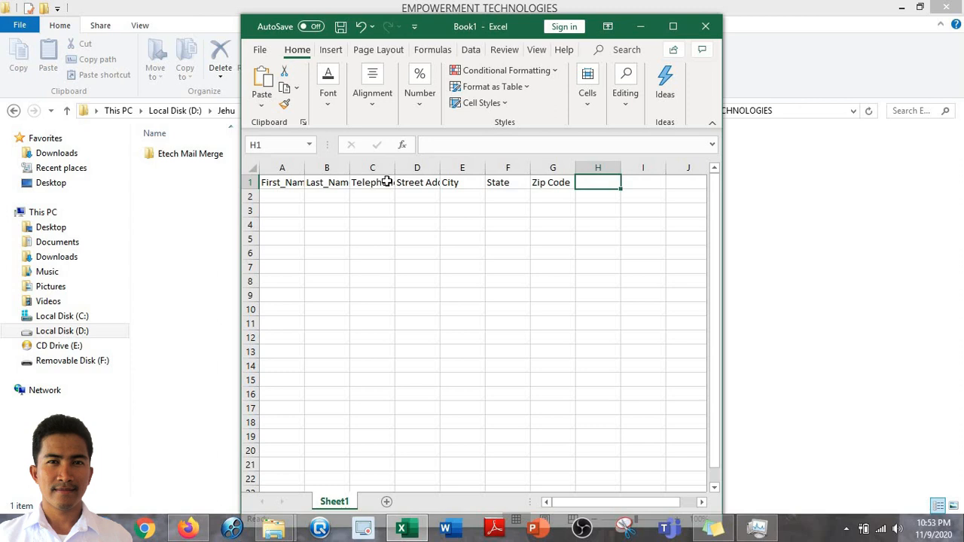
text(Email)
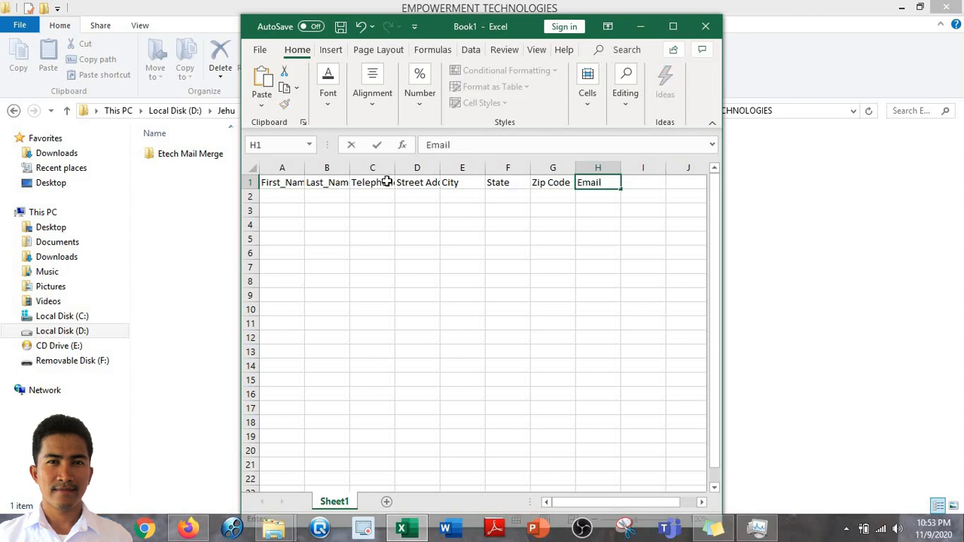
key(Return)
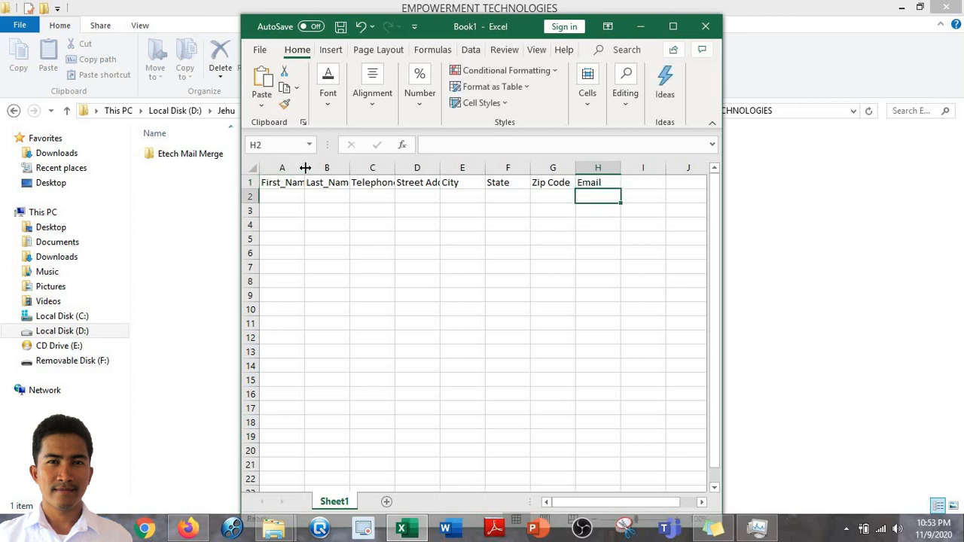
Step: Widen columns A, G and H to fit their headings, then open the Empowertech Application Letter workbook
drag(305, 167, 554, 163)
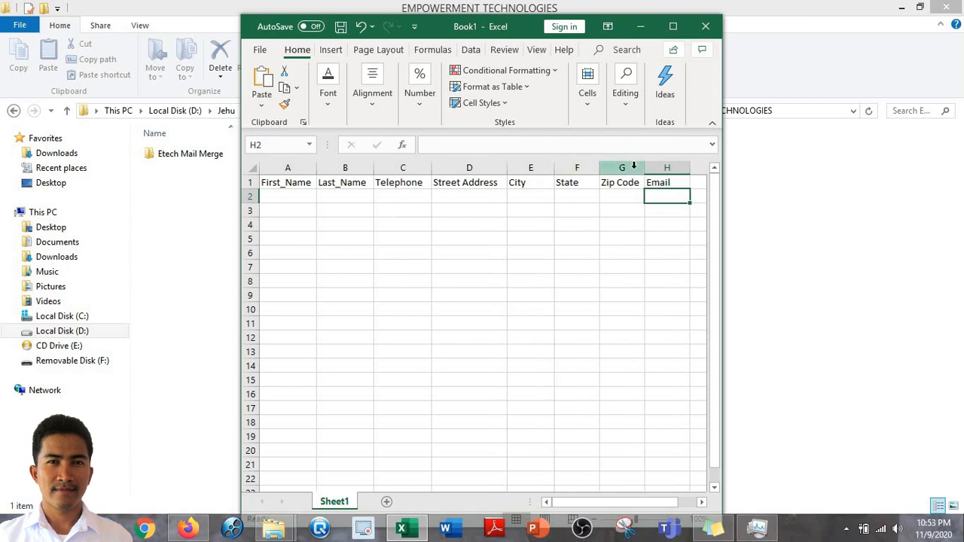
drag(646, 170, 699, 168)
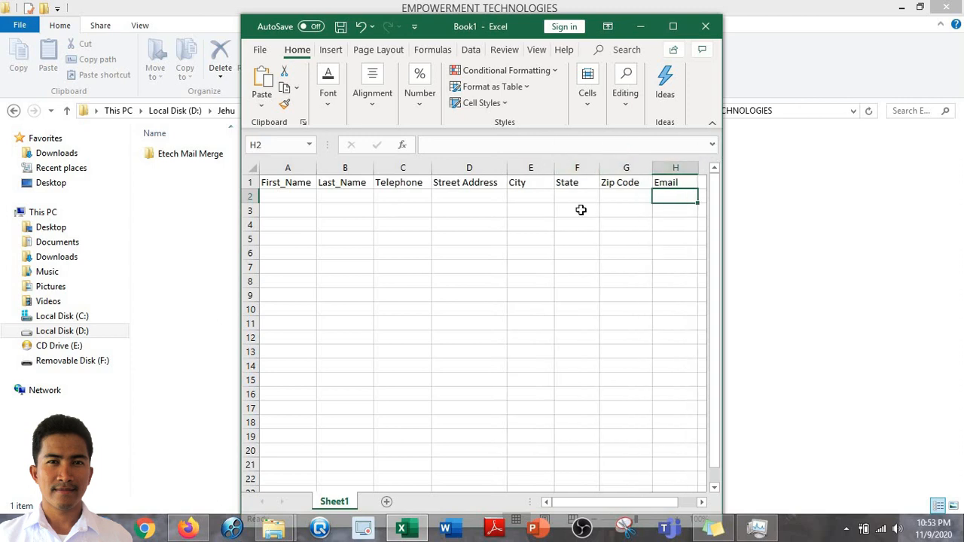
click(484, 234)
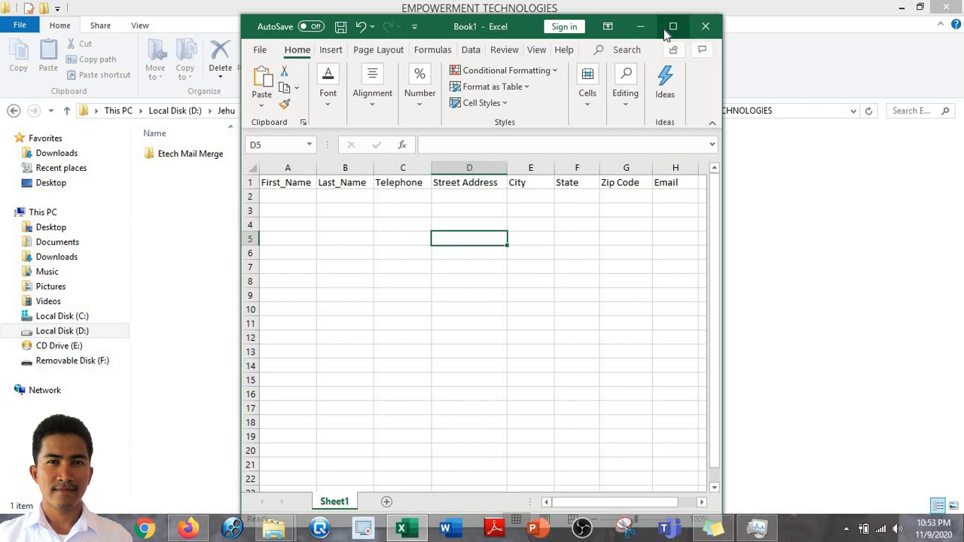
right_click(407, 531)
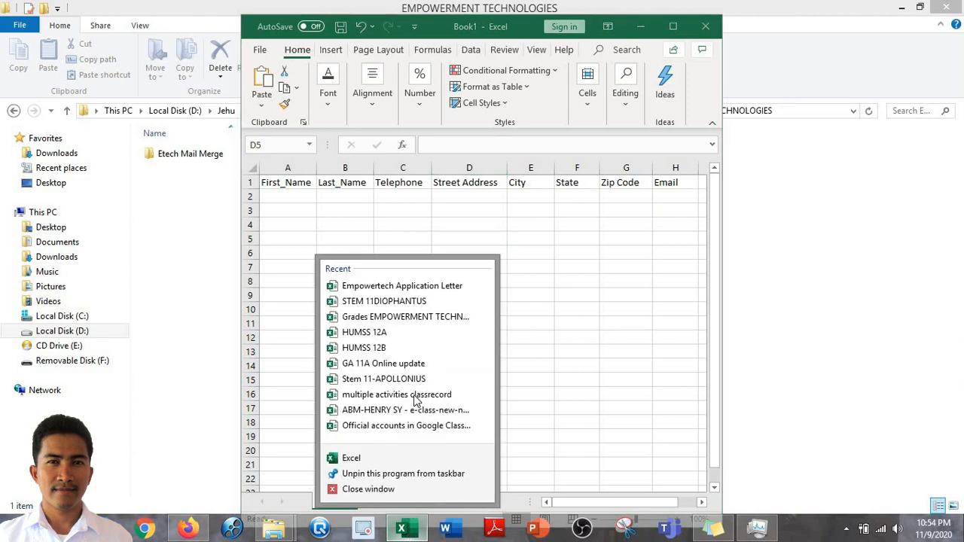
click(433, 286)
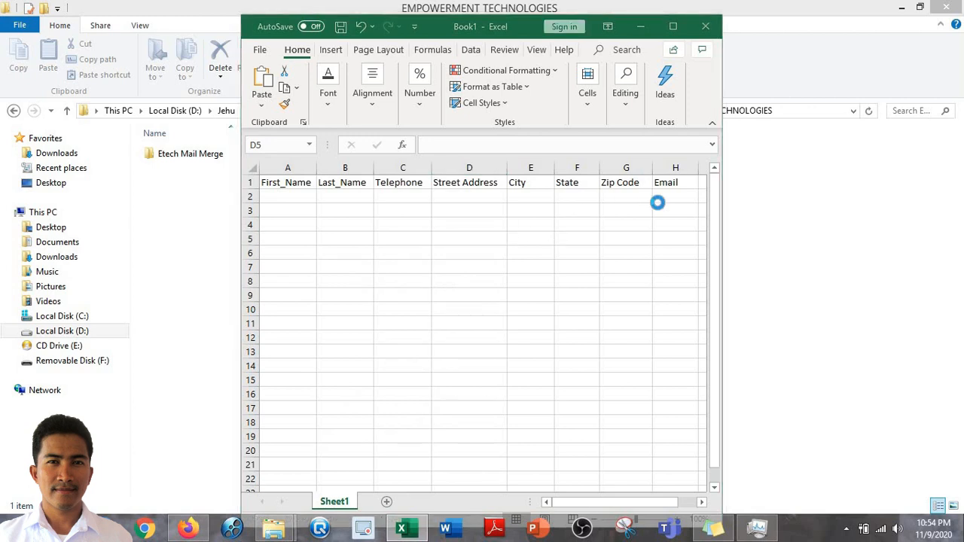
Step: Maximize the Empowertech Application Letter workbook, zoom the sheet to 100%, and view the File page
click(673, 29)
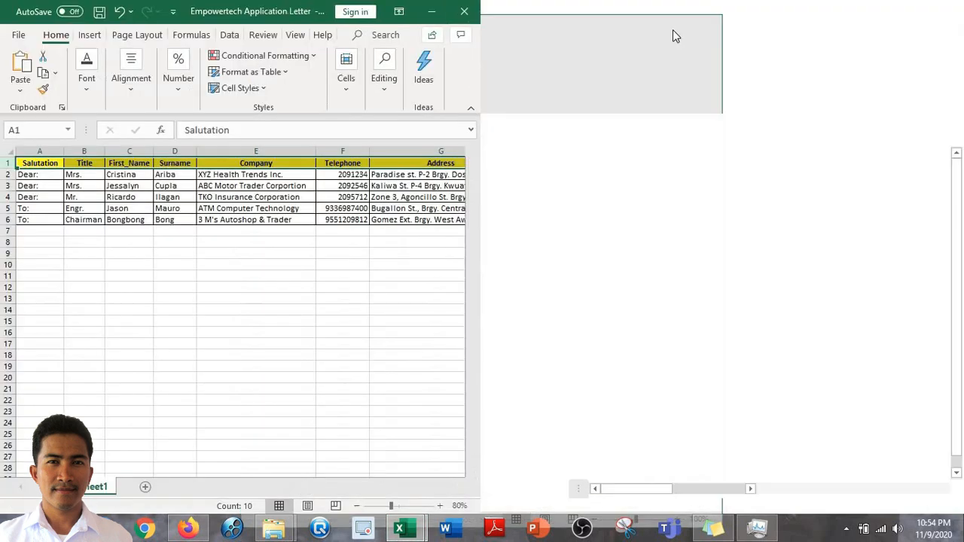
click(614, 314)
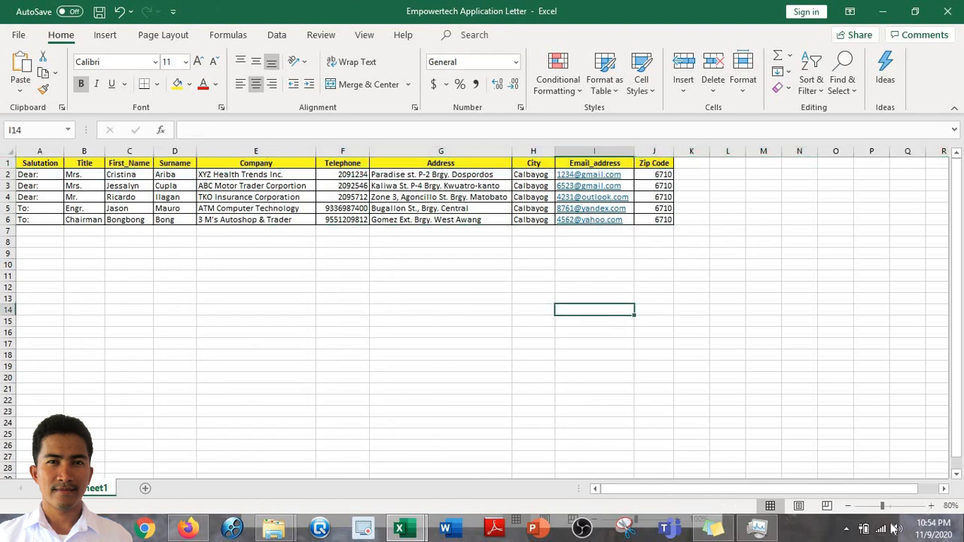
click(932, 507)
click(932, 508)
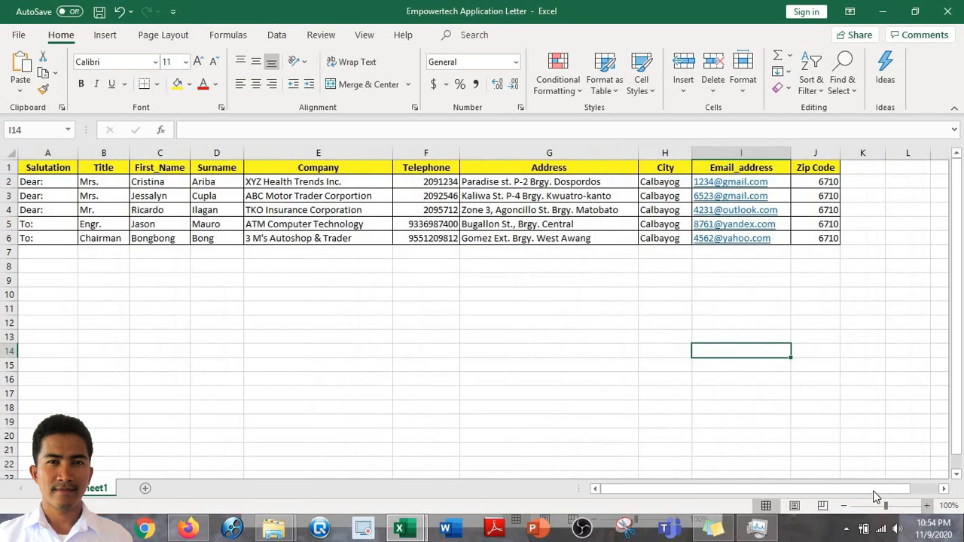
click(646, 377)
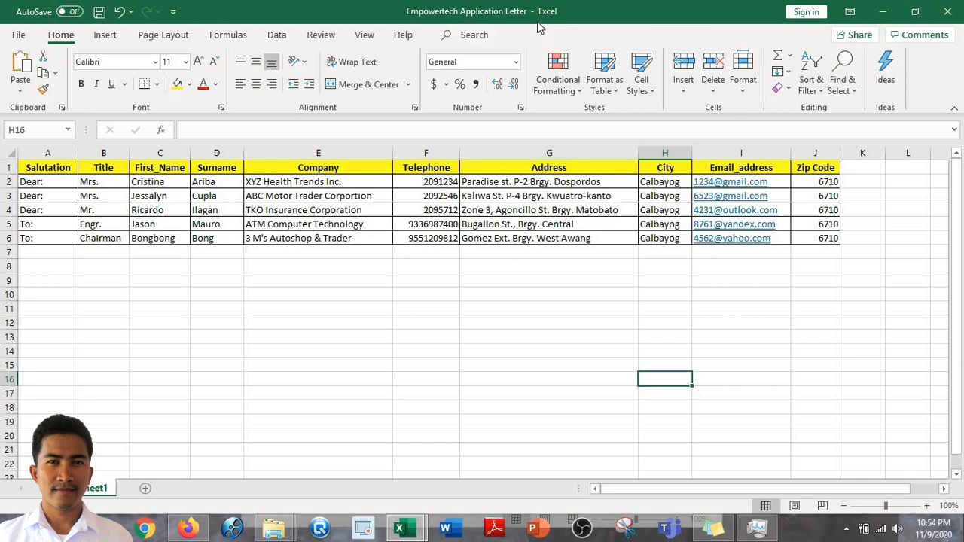
click(23, 42)
click(20, 38)
Step: Start Save As on this PC and browse through Jehu, 1module, 2020 PPT and WEEK4 folders
click(22, 41)
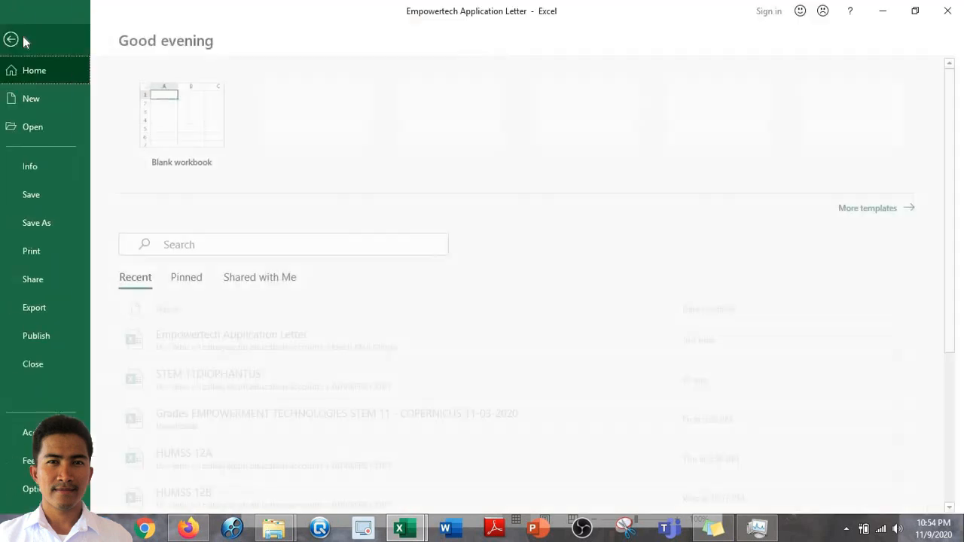
click(53, 224)
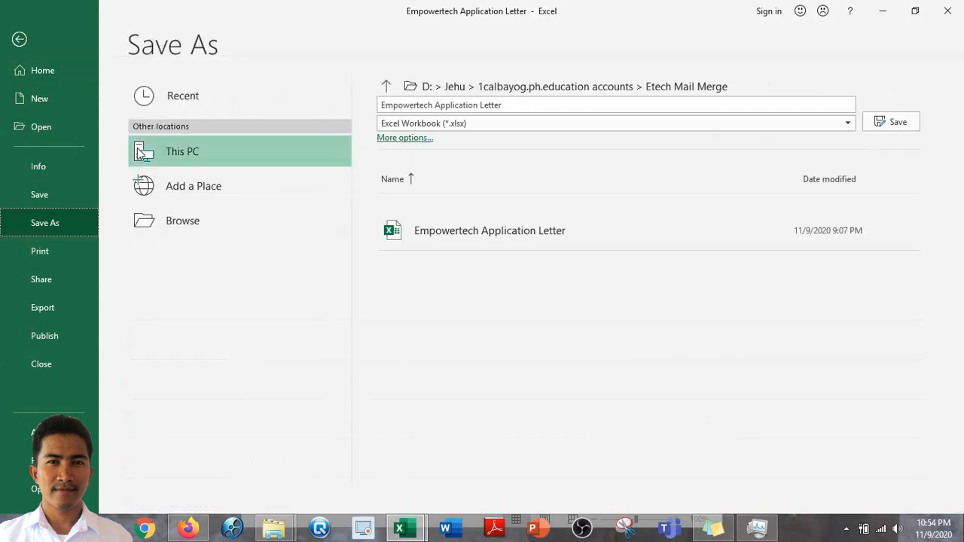
click(403, 140)
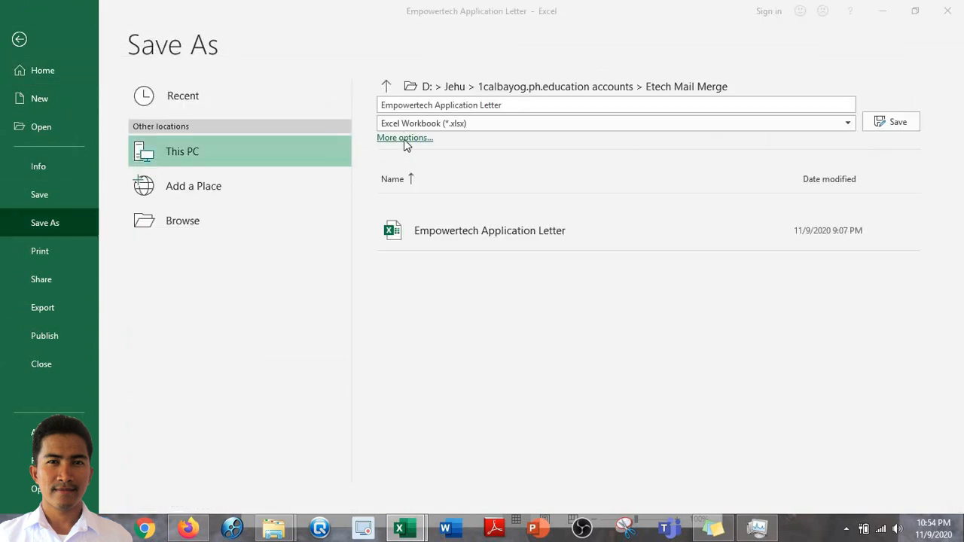
click(477, 39)
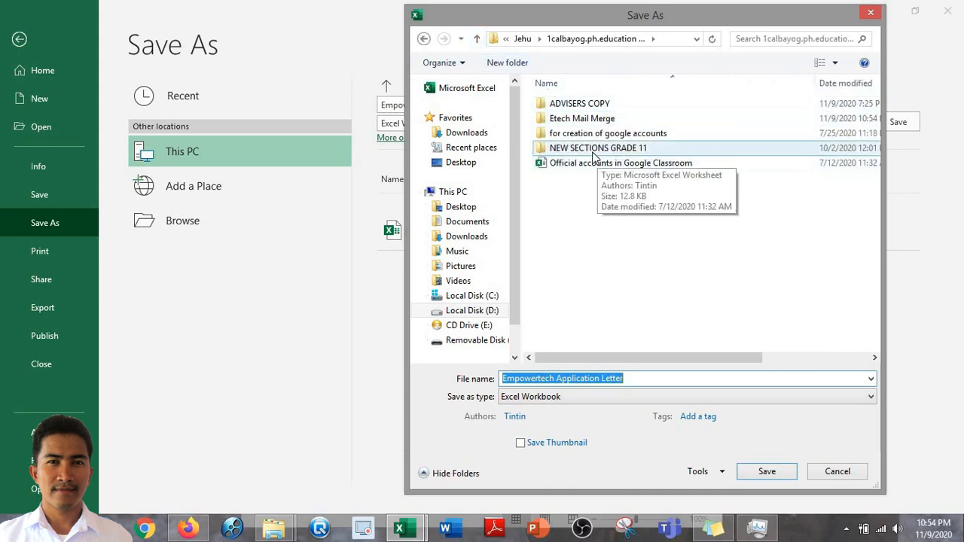
click(576, 104)
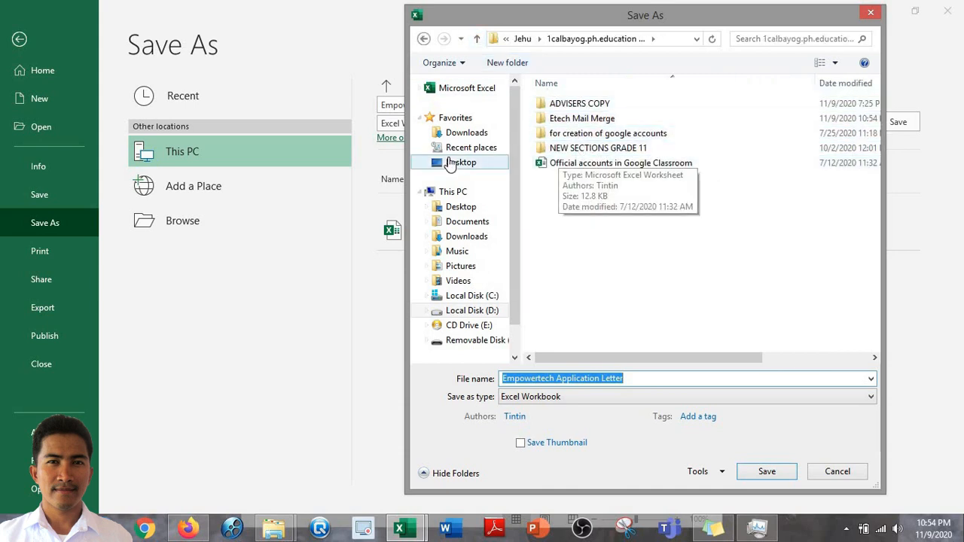
click(482, 43)
double_click(576, 194)
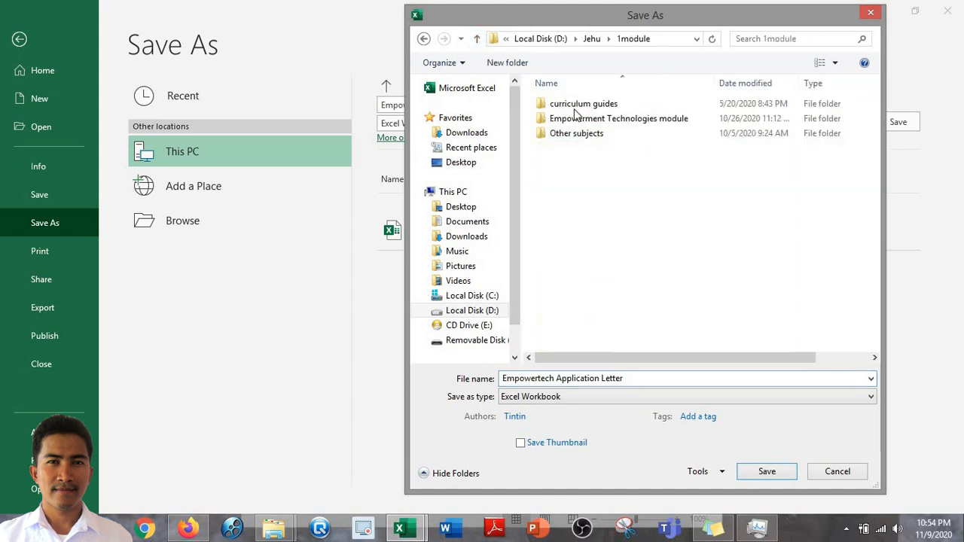
double_click(577, 119)
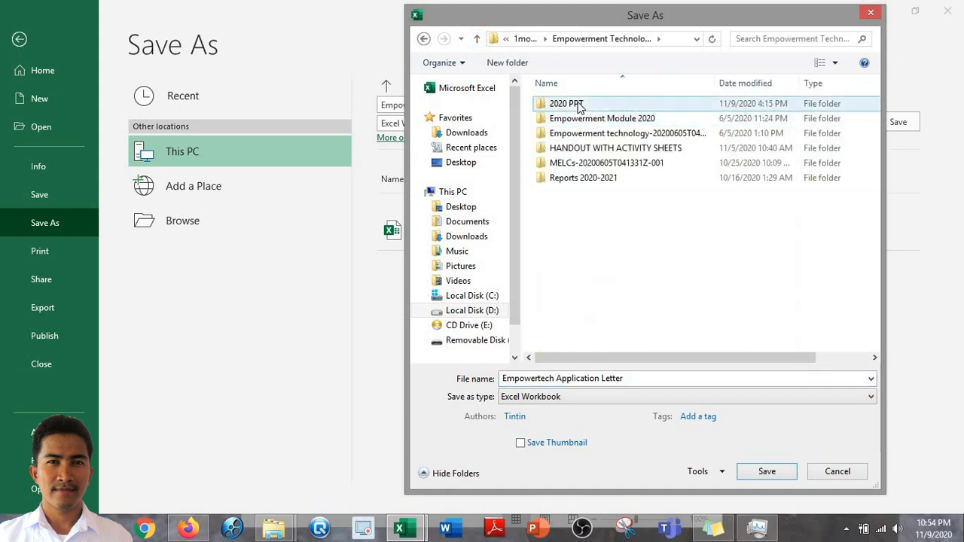
double_click(577, 103)
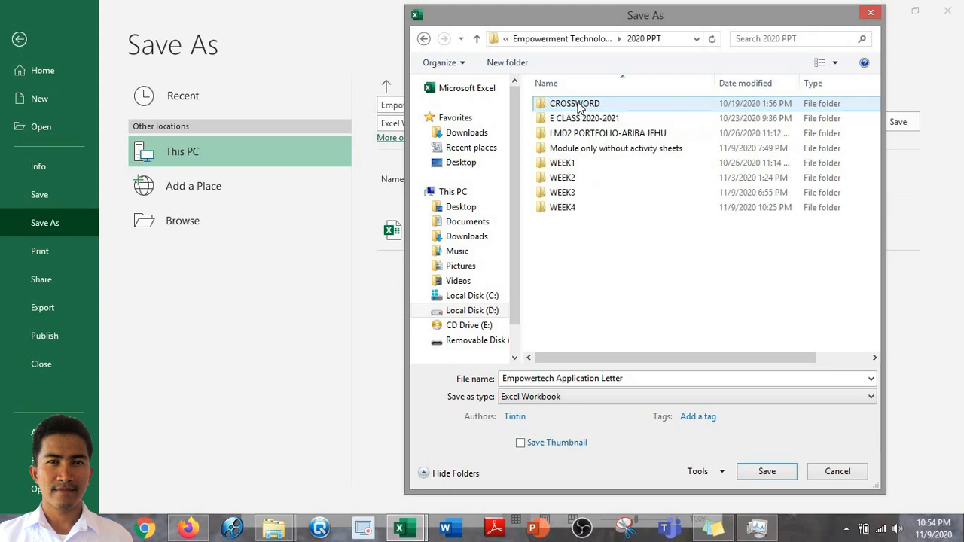
double_click(570, 207)
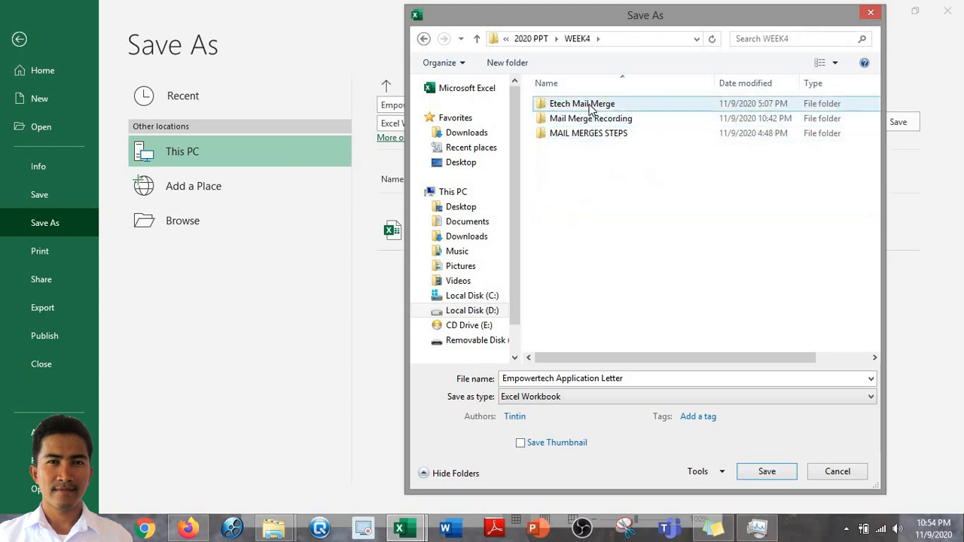
double_click(595, 133)
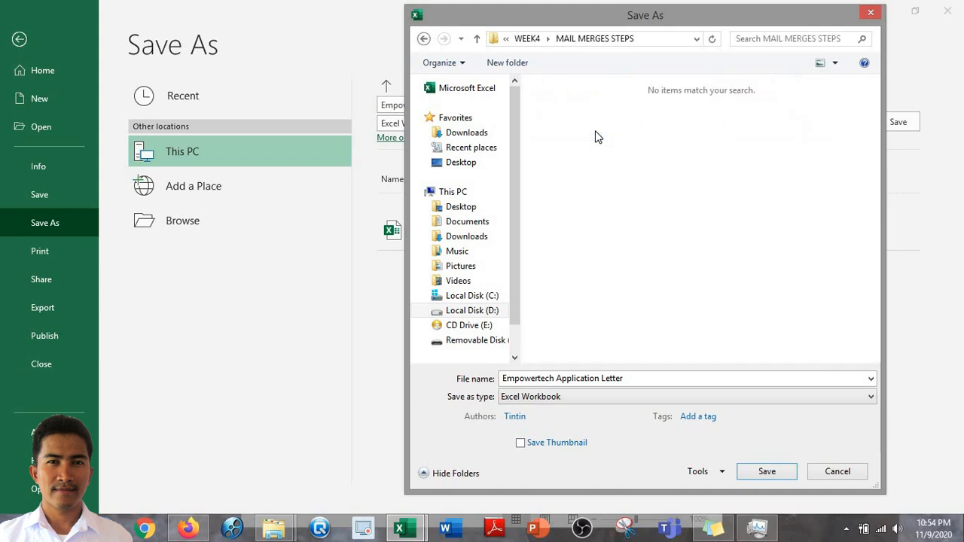
Step: Set the save location to Mail Merge Recording > EMPOWERMENT TECHNOLOGIES > Etech Mail Merge
key(BackSpace)
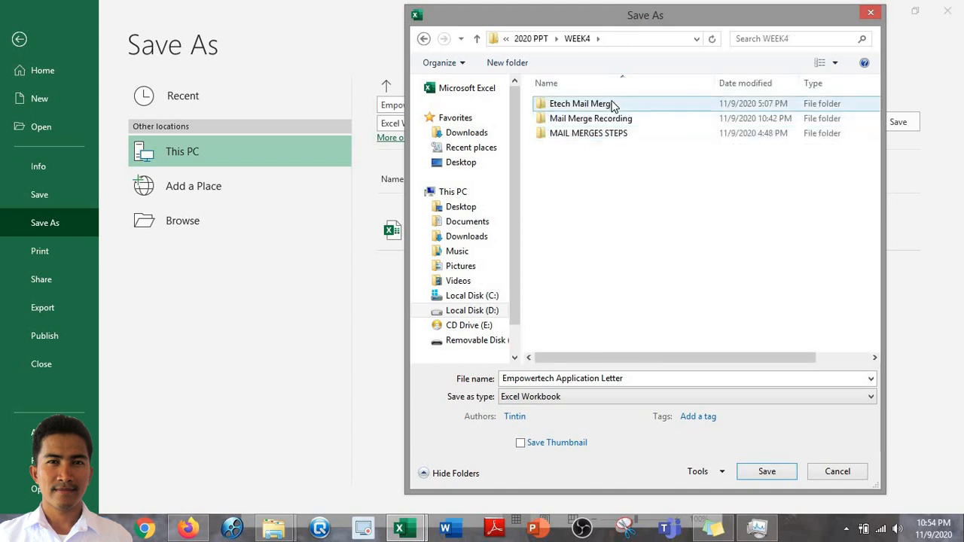
double_click(581, 103)
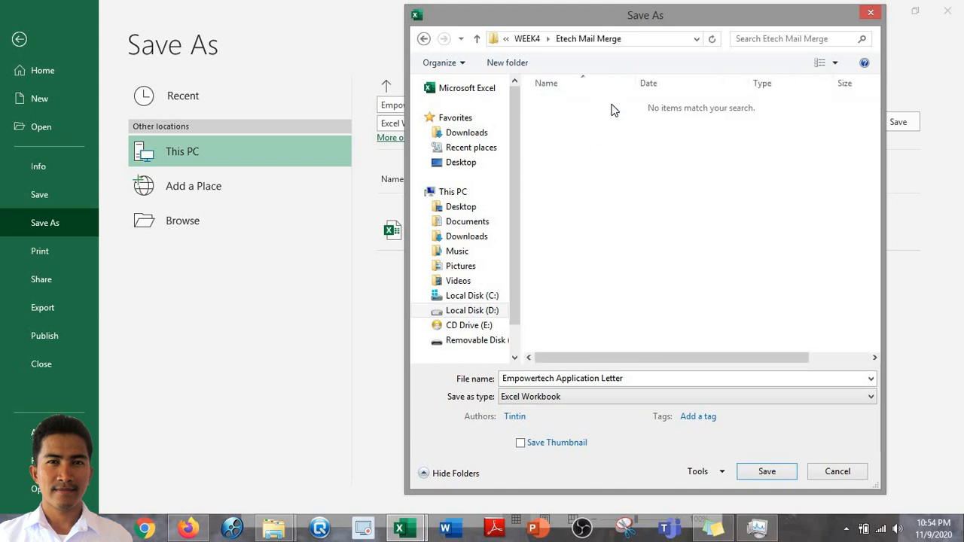
key(BackSpace)
double_click(613, 123)
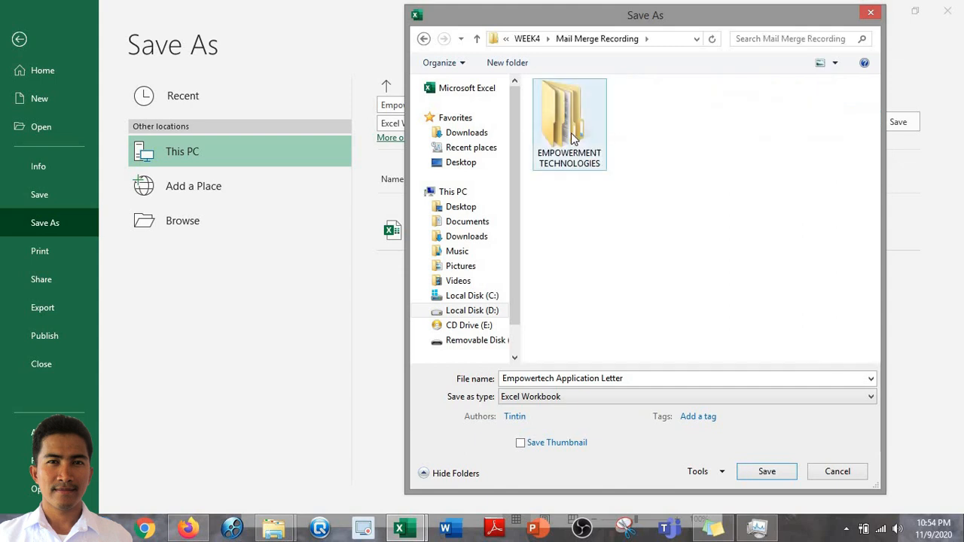
double_click(573, 138)
click(608, 107)
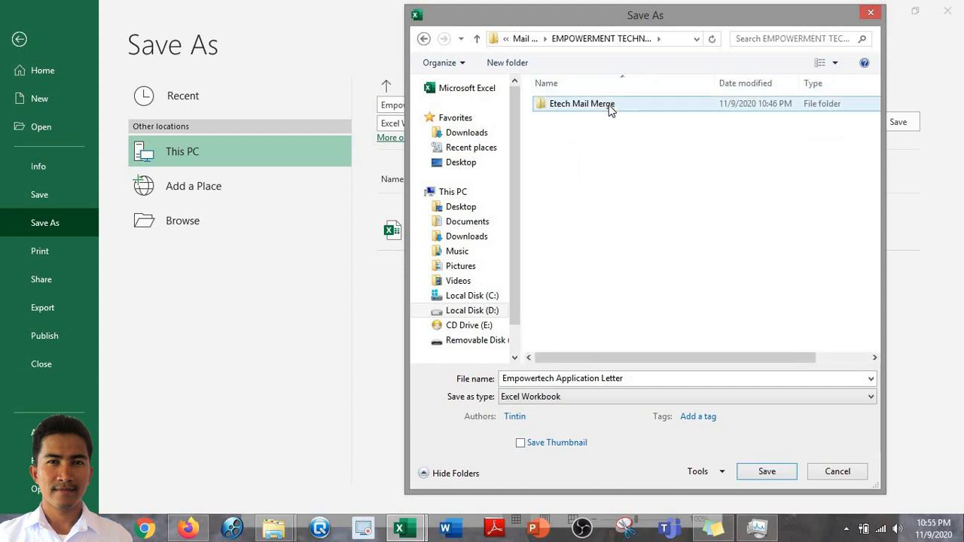
double_click(632, 105)
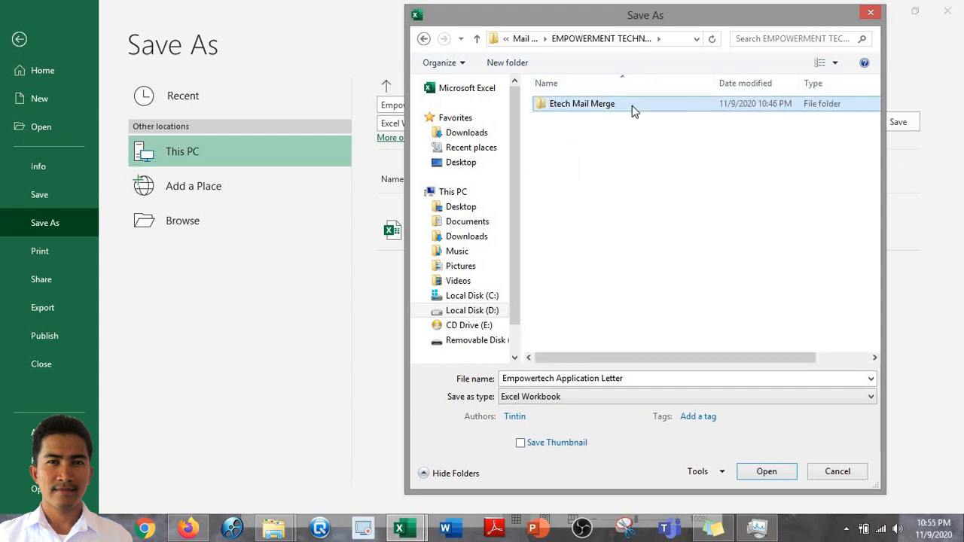
Step: Name the workbook 'Data File' and save it
click(636, 381)
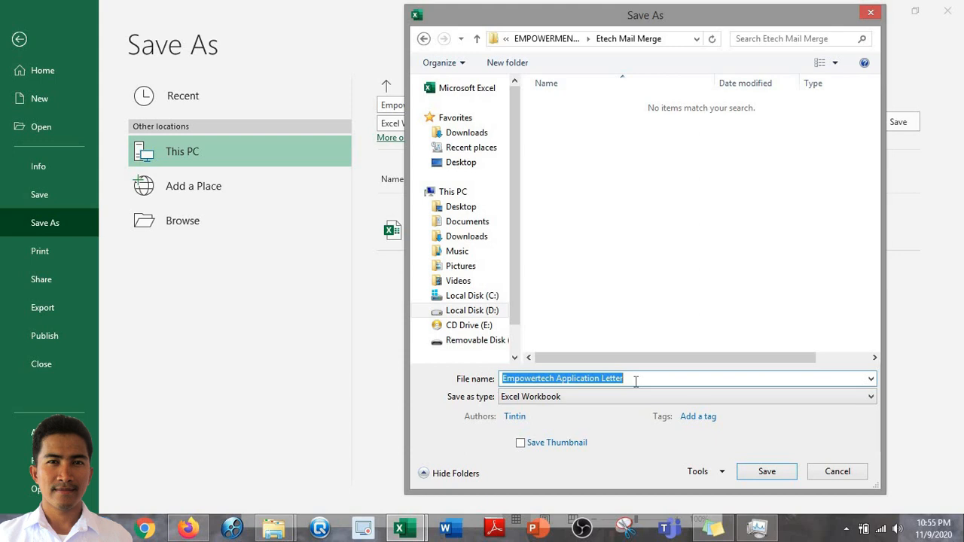
text(List)
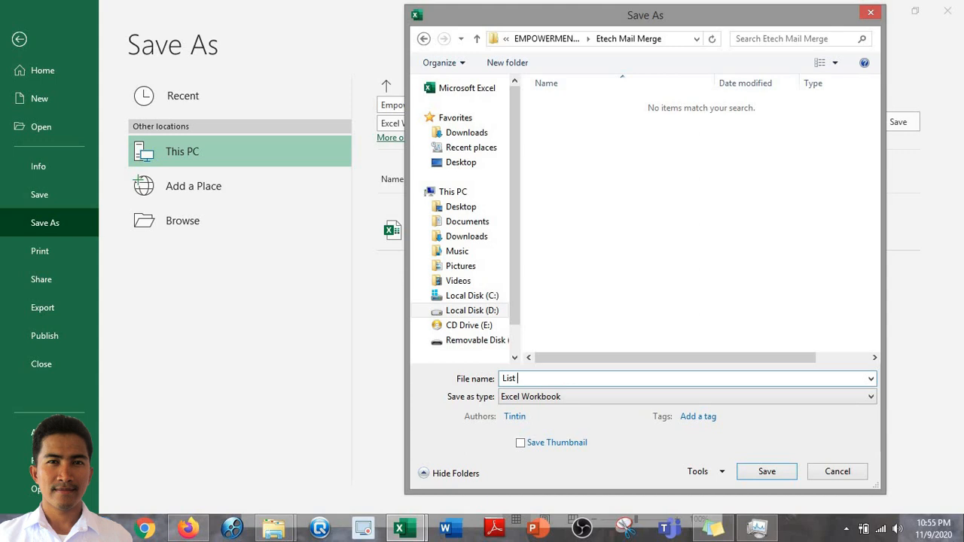
text( o)
key(BackSpace)
key(BackSpace)
key(BackSpace)
key(BackSpace)
key(BackSpace)
key(BackSpace)
text(data)
key(BackSpace)
key(BackSpace)
key(BackSpace)
key(BackSpace)
text(Data File)
click(770, 473)
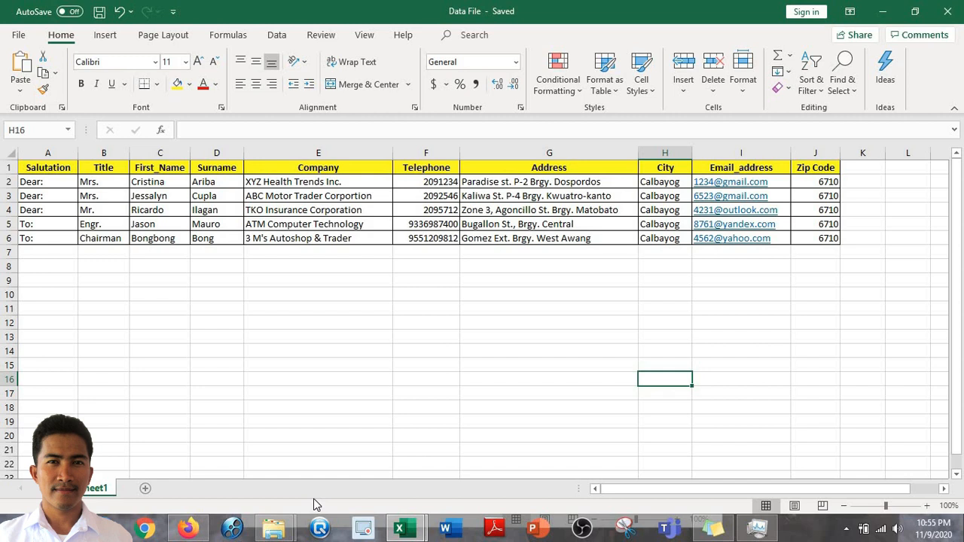
Step: Open Empowertech Application letter from Etech Mail Merge, add a blank line below the header, and maximize Word
mouse_move(277, 529)
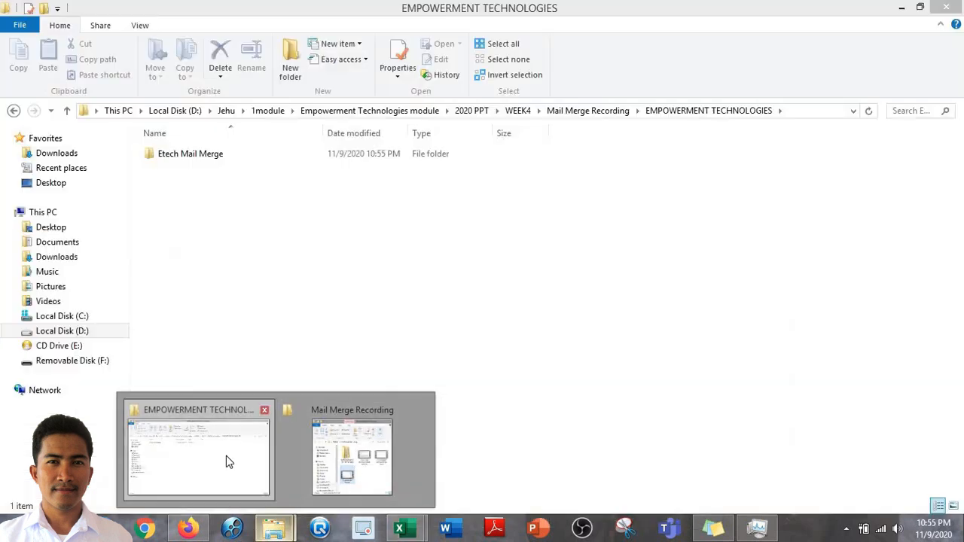
click(226, 455)
double_click(185, 158)
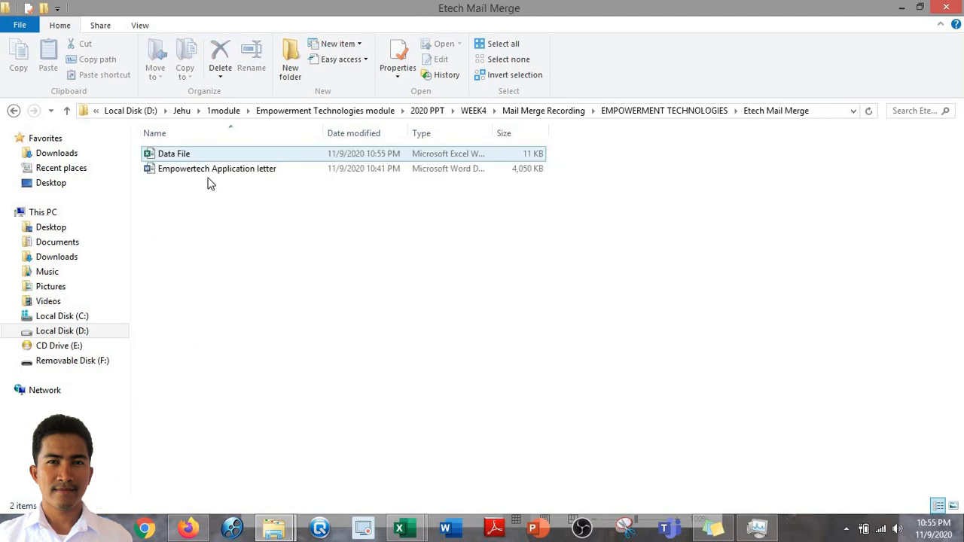
click(272, 179)
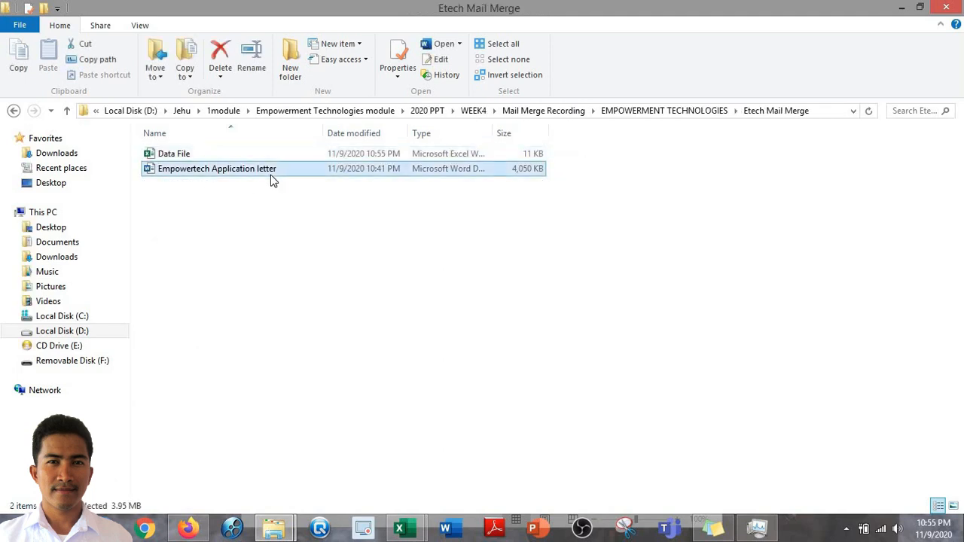
double_click(273, 179)
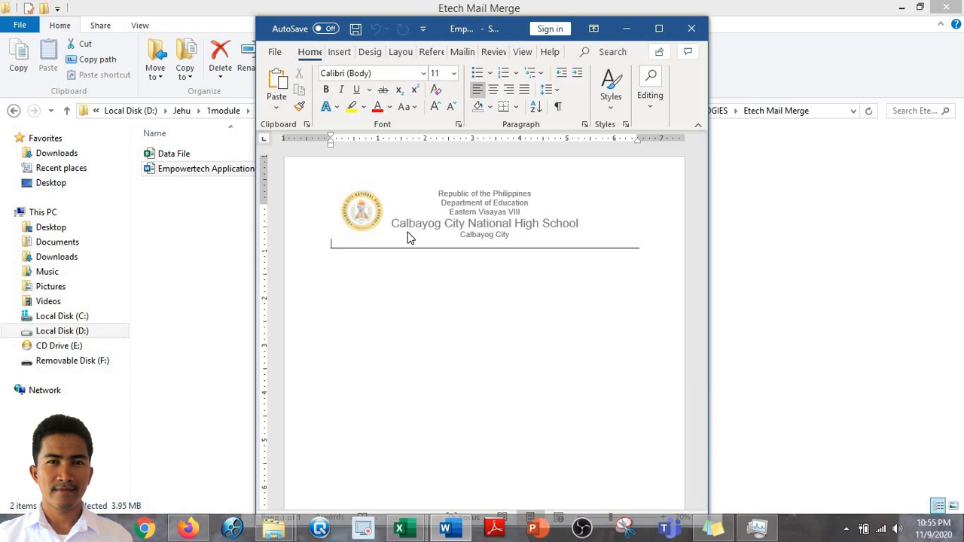
key(Return)
click(658, 28)
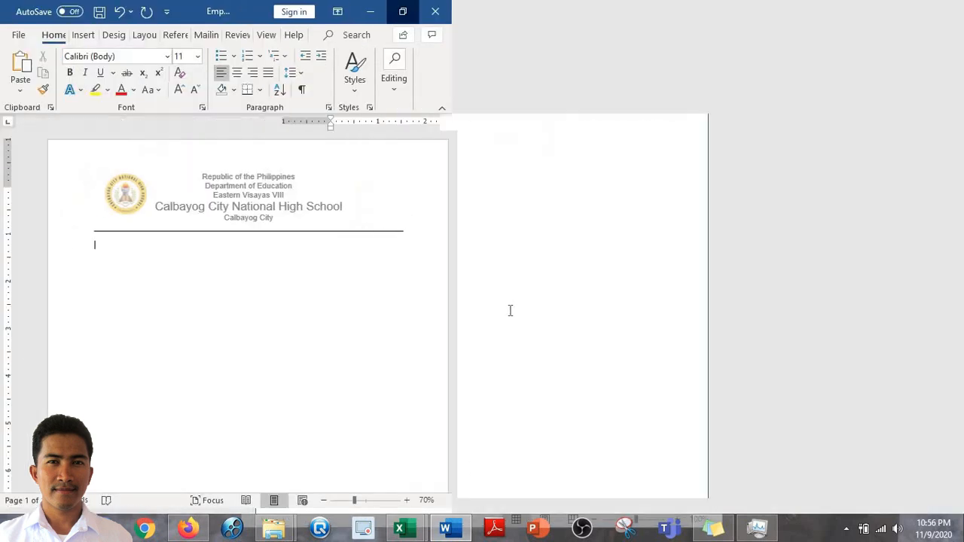
Step: Open Worksheet 1 Example for Demo from Word's recent documents and maximize it
right_click(445, 528)
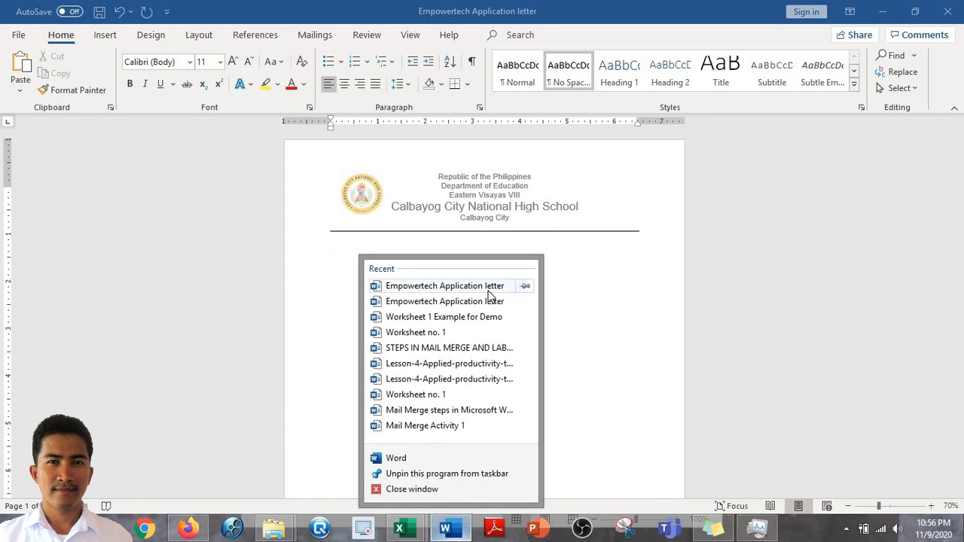
click(486, 318)
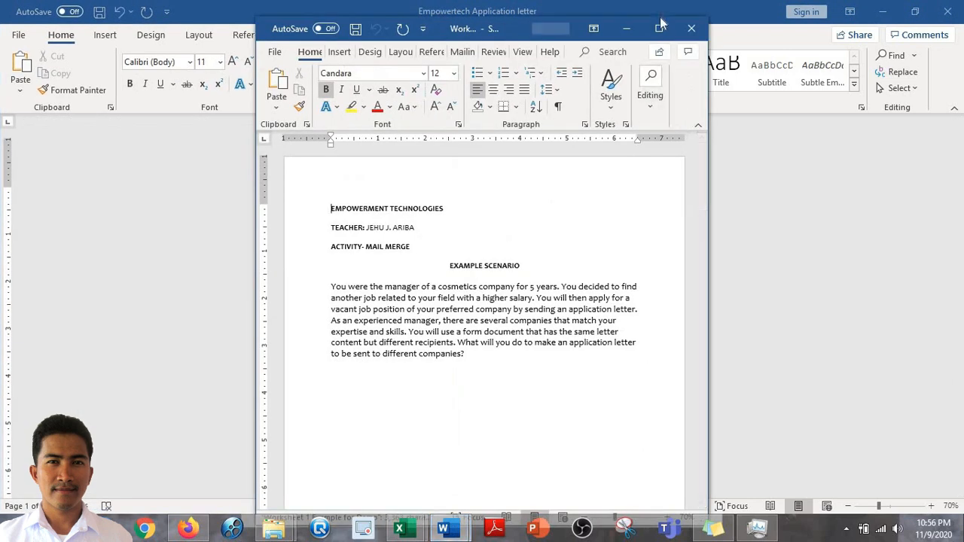
click(660, 27)
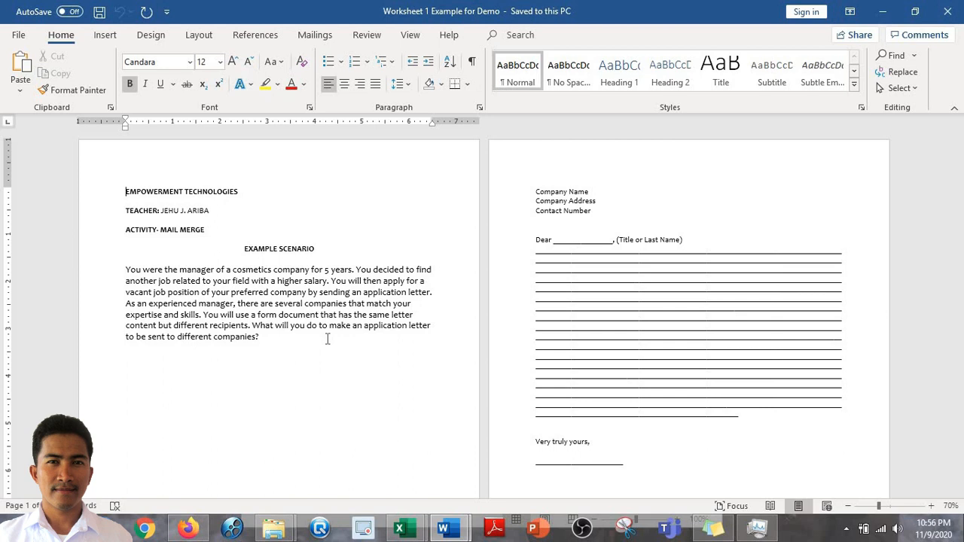
Step: Push the Direction section onto page 2 and place the cursor after the contact number
click(846, 506)
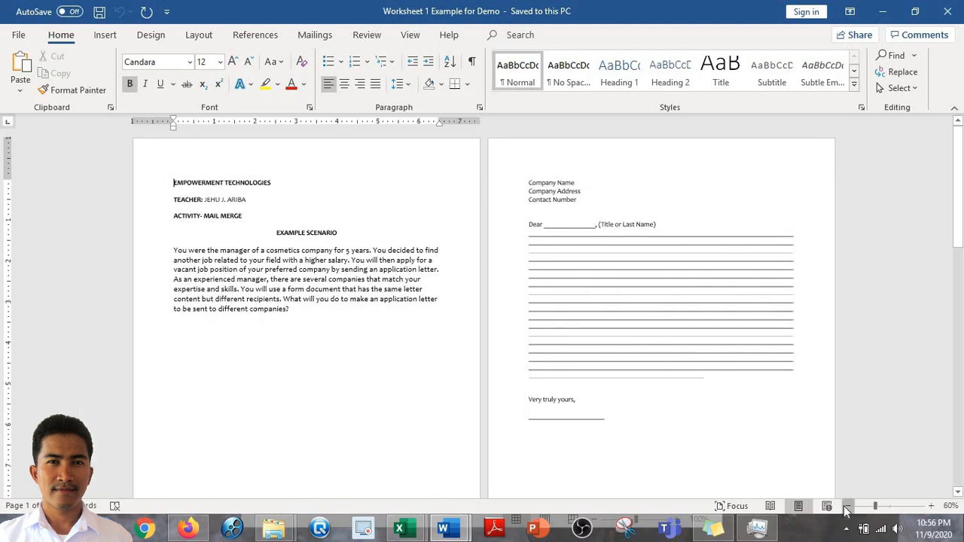
click(846, 506)
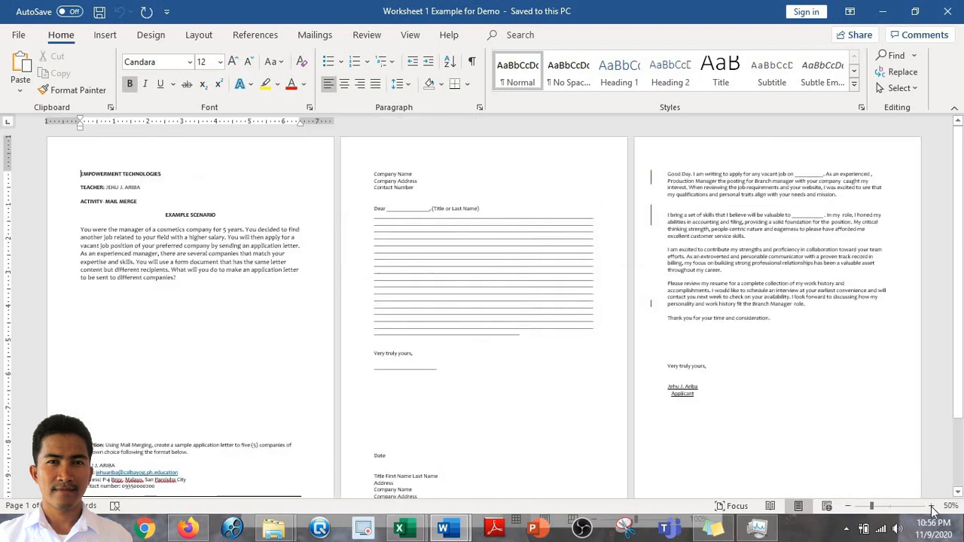
click(931, 506)
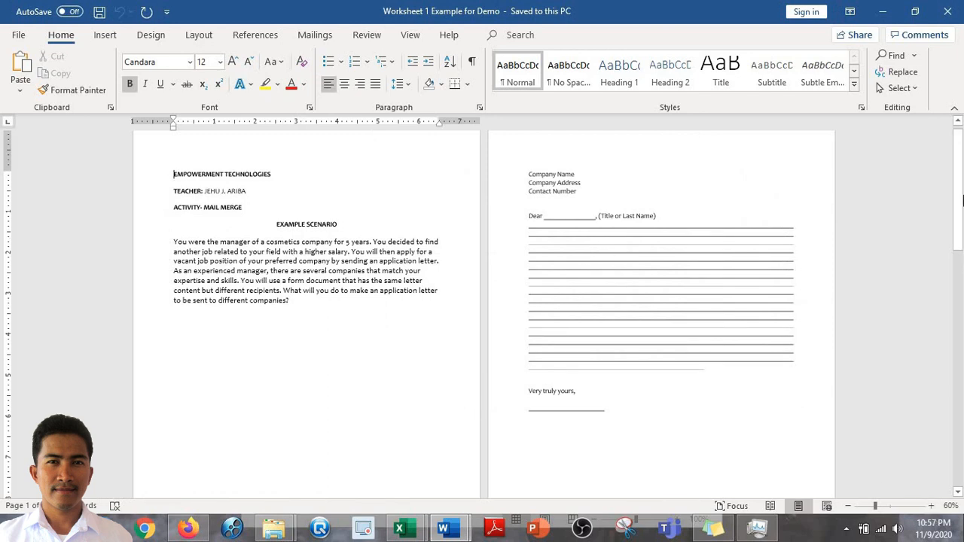
click(887, 506)
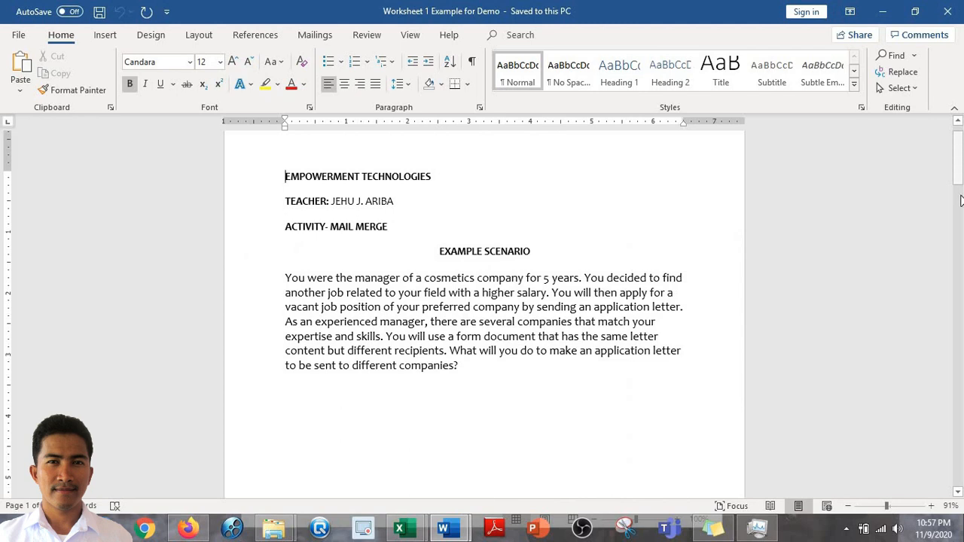
drag(959, 160, 959, 195)
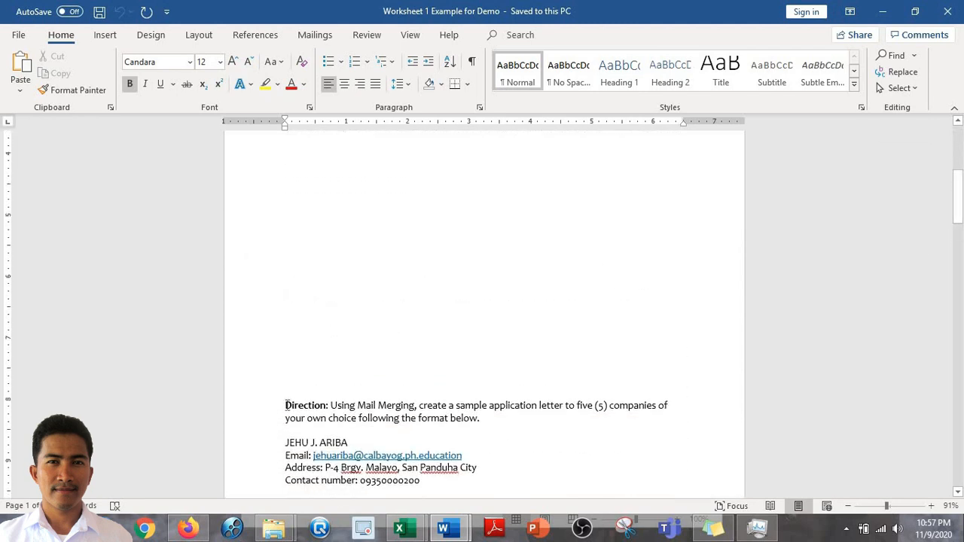
key(Return)
key(Return)
key(Return)
key(Return)
key(Return)
key(Return)
key(Return)
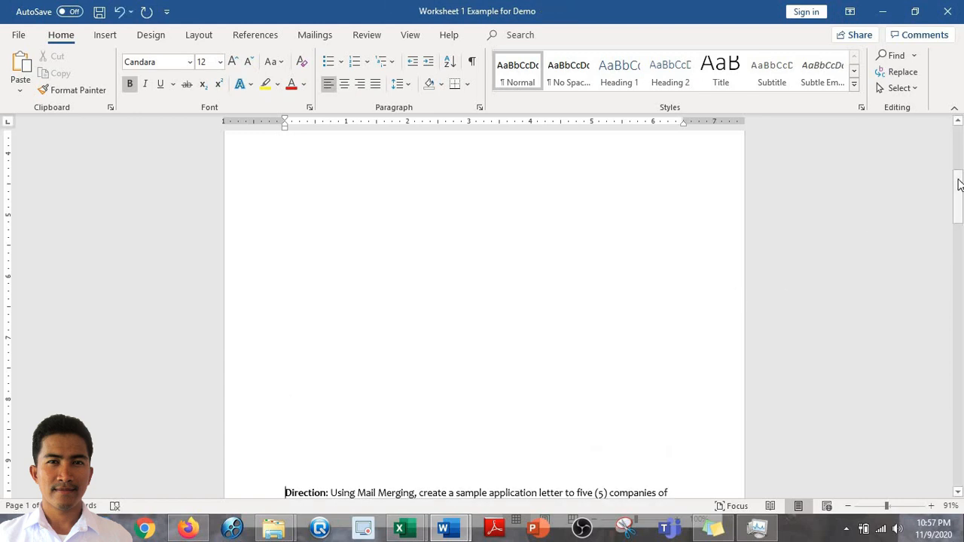
drag(957, 183, 957, 239)
key(Return)
key(Return)
key(Return)
key(Return)
key(Return)
key(Return)
key(Return)
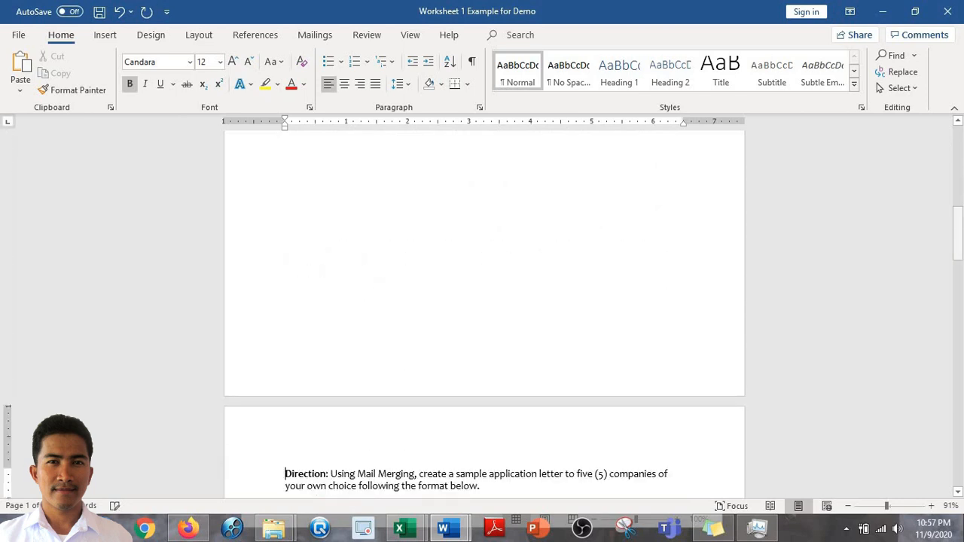
drag(961, 235, 960, 283)
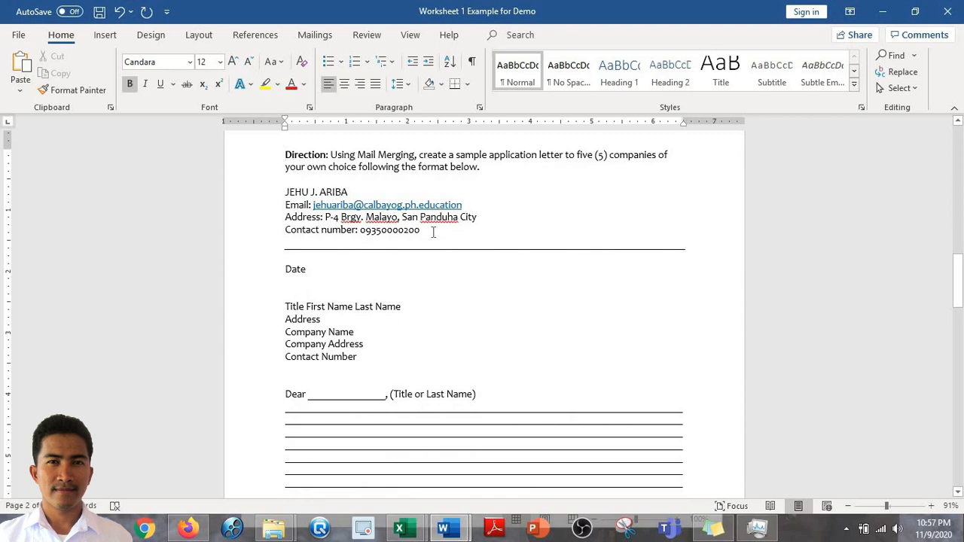
click(433, 232)
Step: Copy the four sender lines from the worksheet and open the Empowertech letter's header
mouse_move(458, 529)
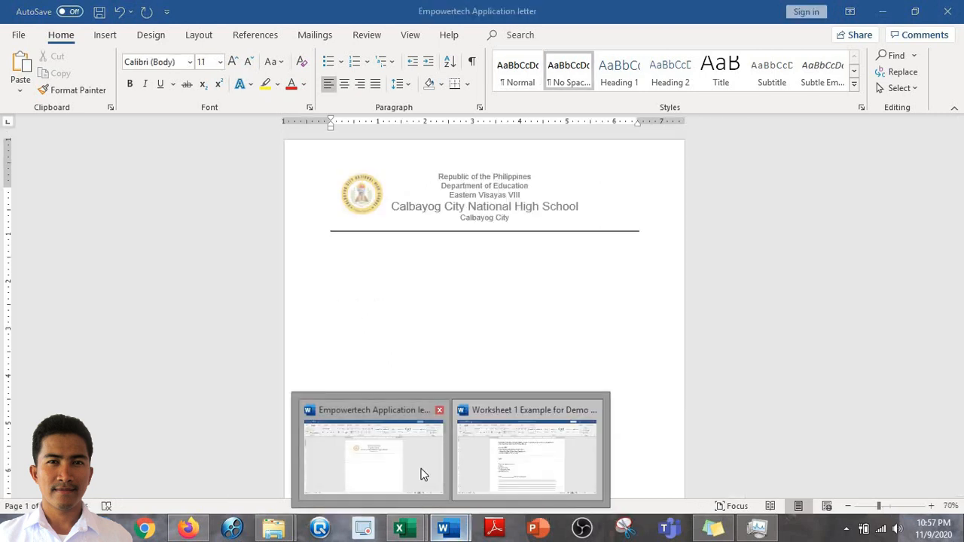
click(424, 473)
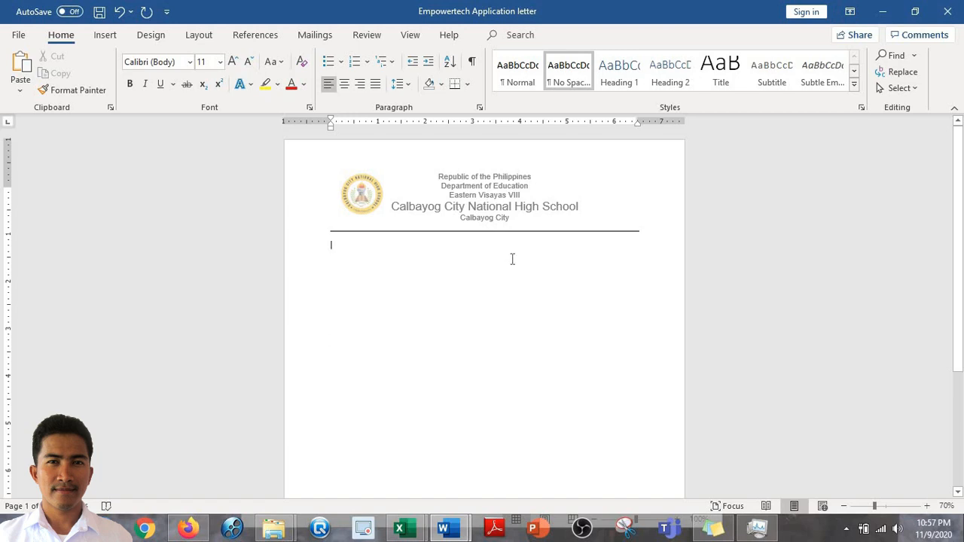
click(884, 16)
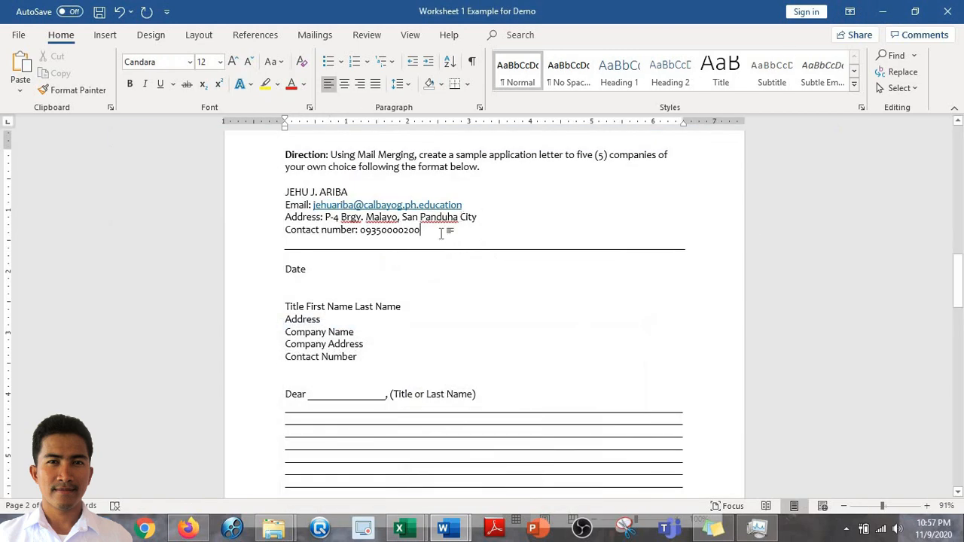
drag(421, 230, 286, 192)
key(ctrl+c)
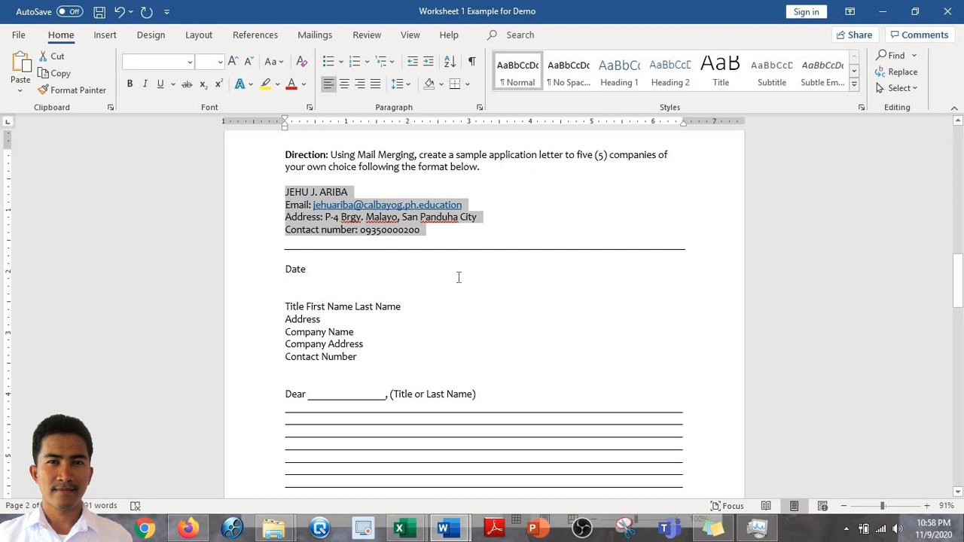
click(440, 530)
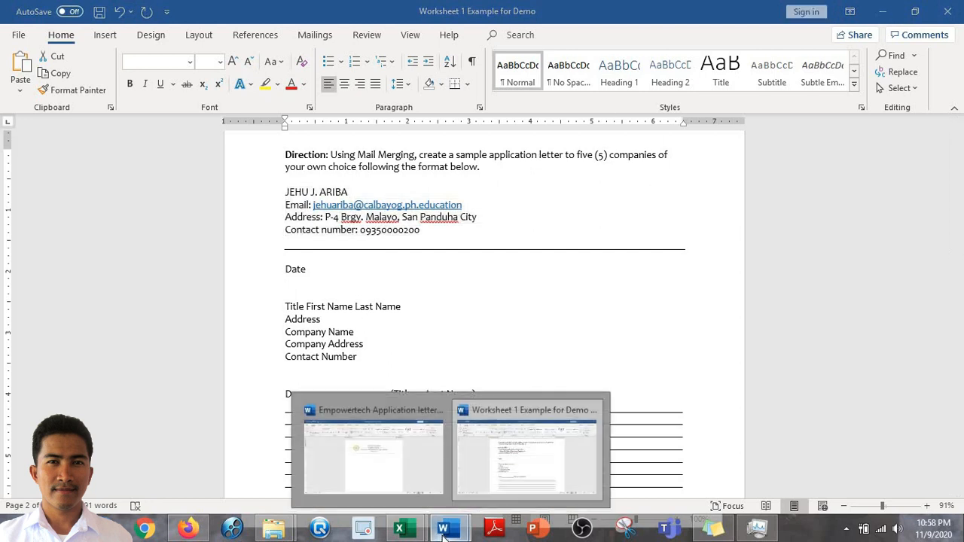
click(385, 464)
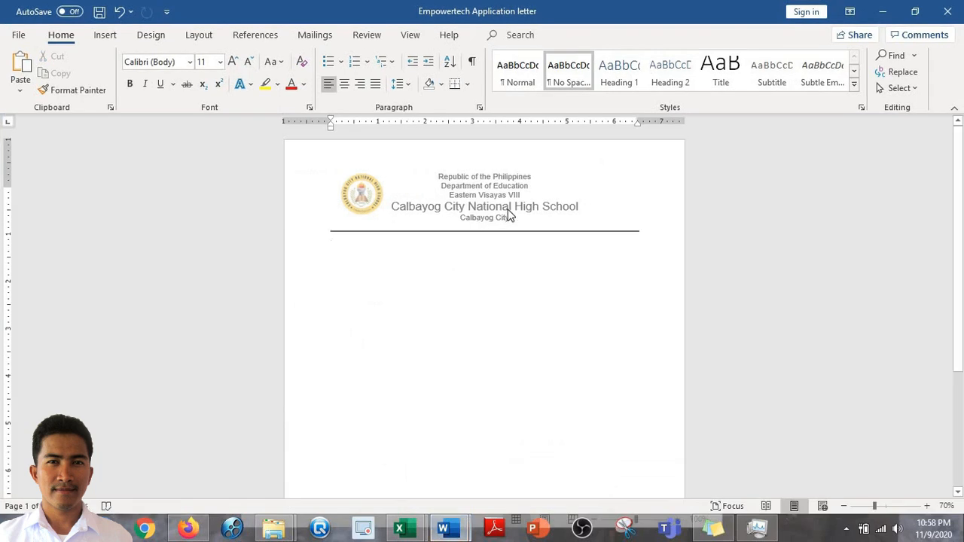
double_click(508, 216)
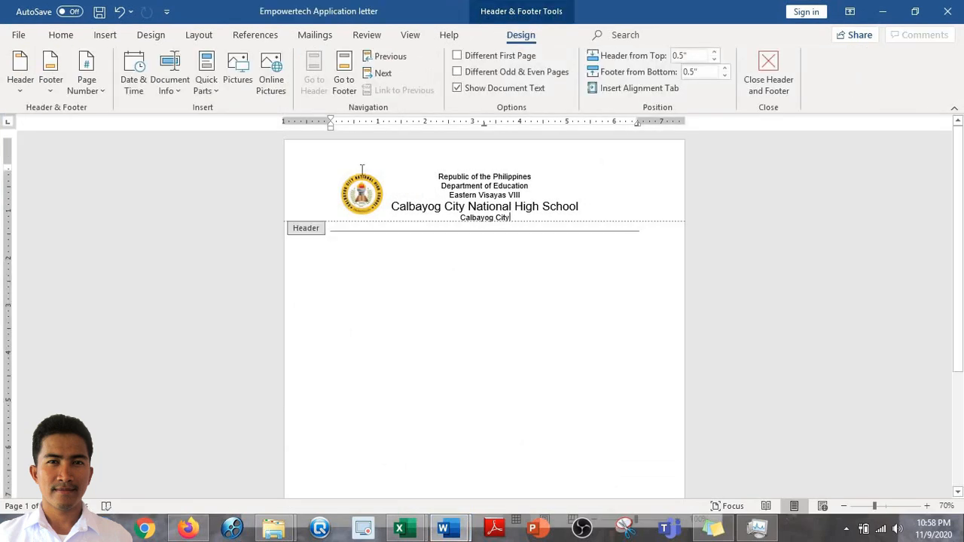
Step: Replace the school header with the pasted sender lines and delete the extra rule below it
triple_click(312, 168)
key(Delete)
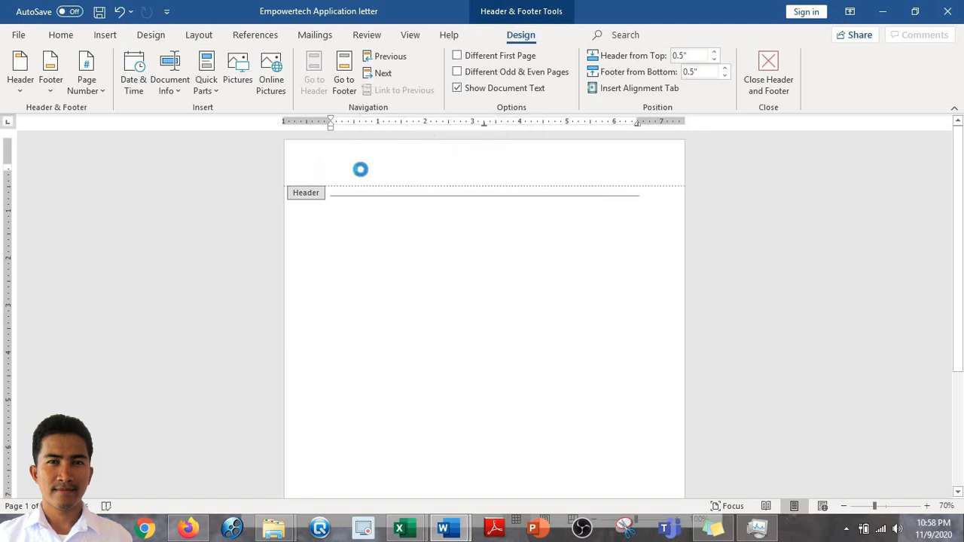
key(ctrl+v)
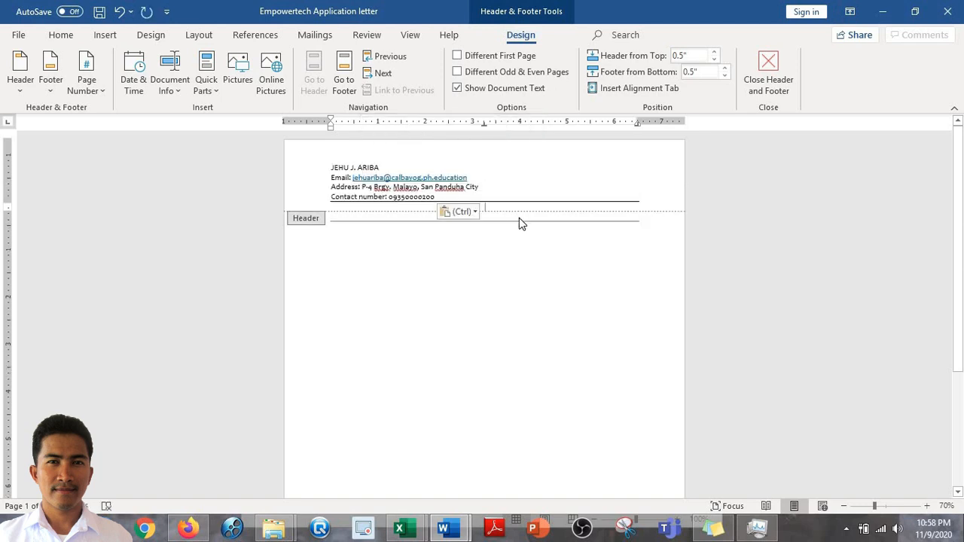
double_click(599, 224)
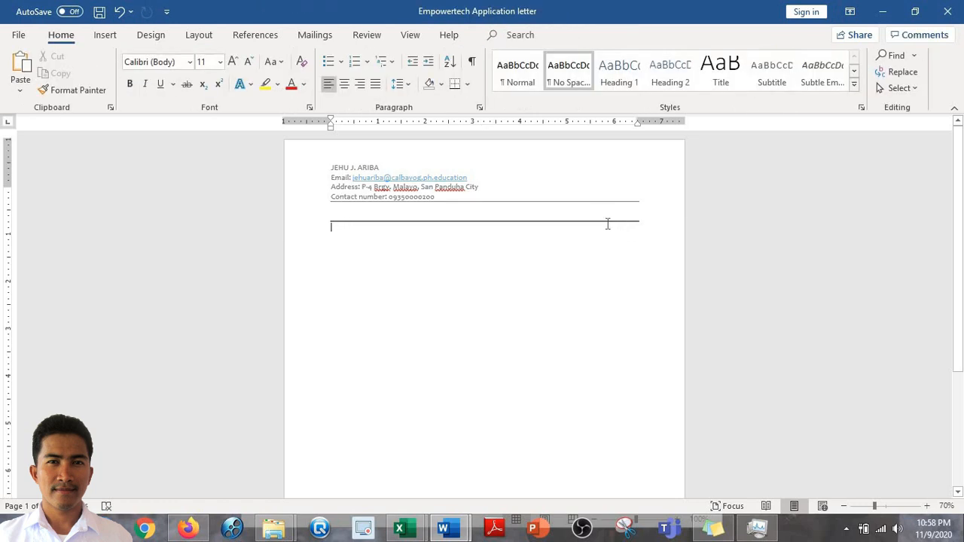
double_click(705, 231)
key(BackSpace)
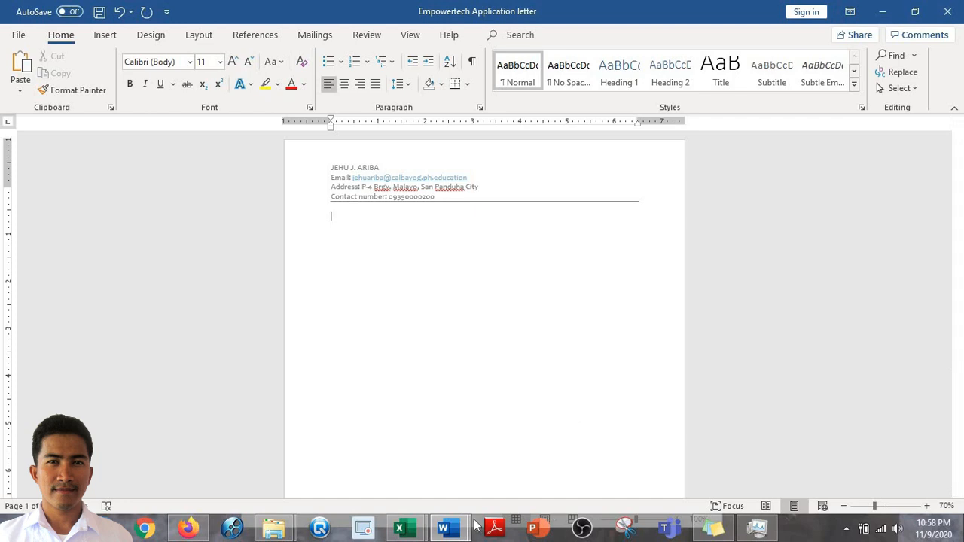
click(454, 530)
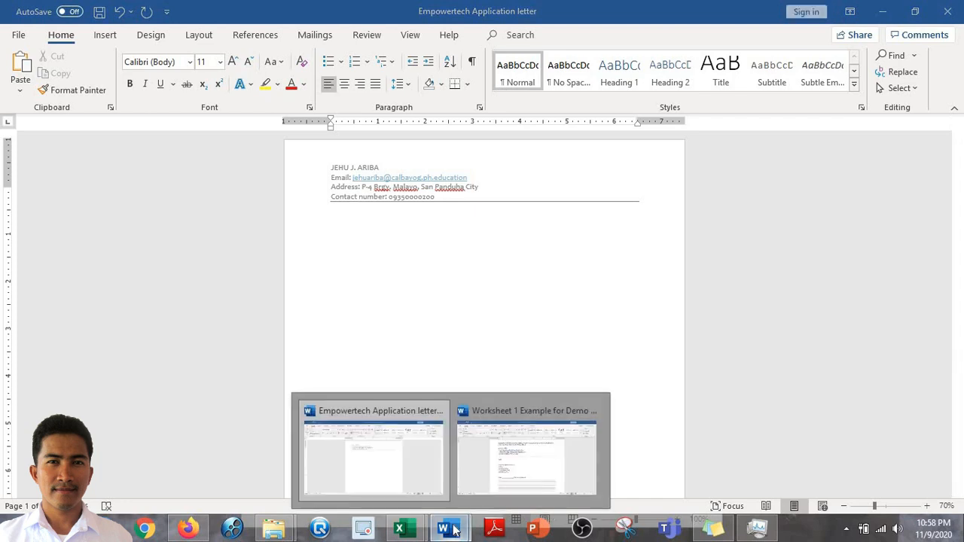
click(504, 460)
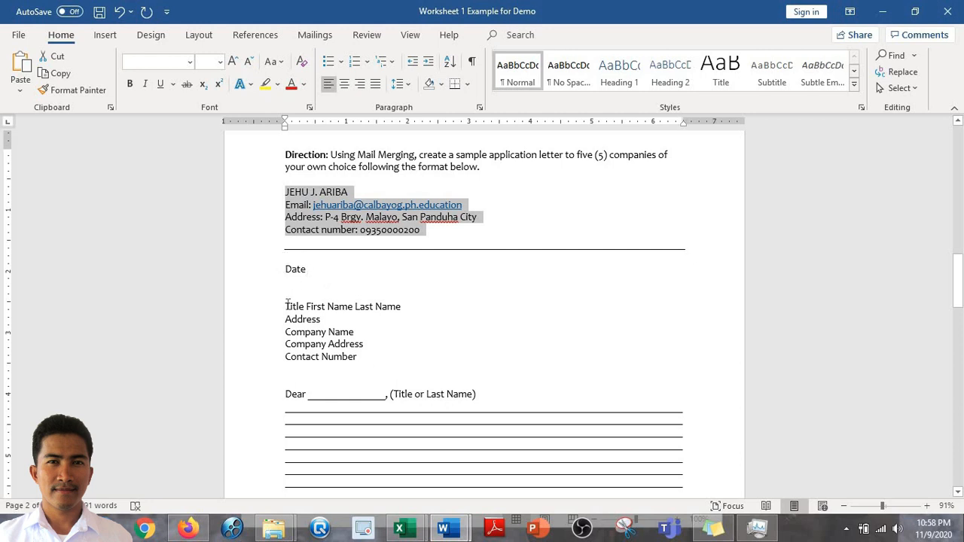
drag(363, 344, 364, 357)
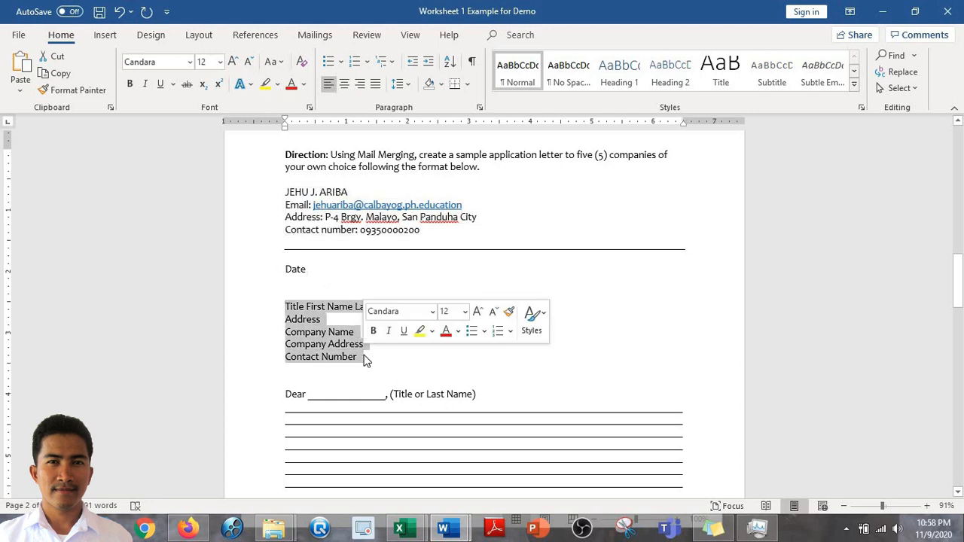
click(882, 11)
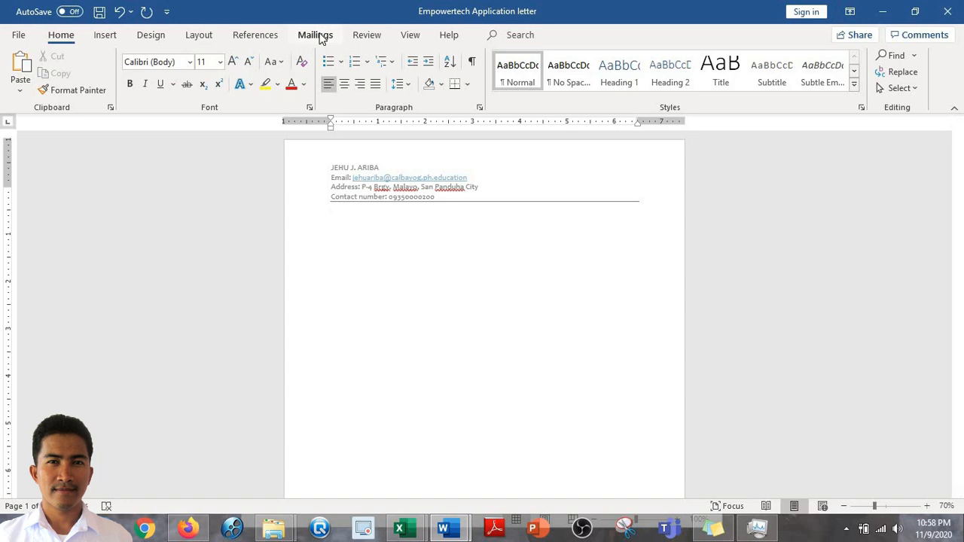
Step: Start a Letters mail merge from the Mailings tab and open Select Recipients
click(314, 35)
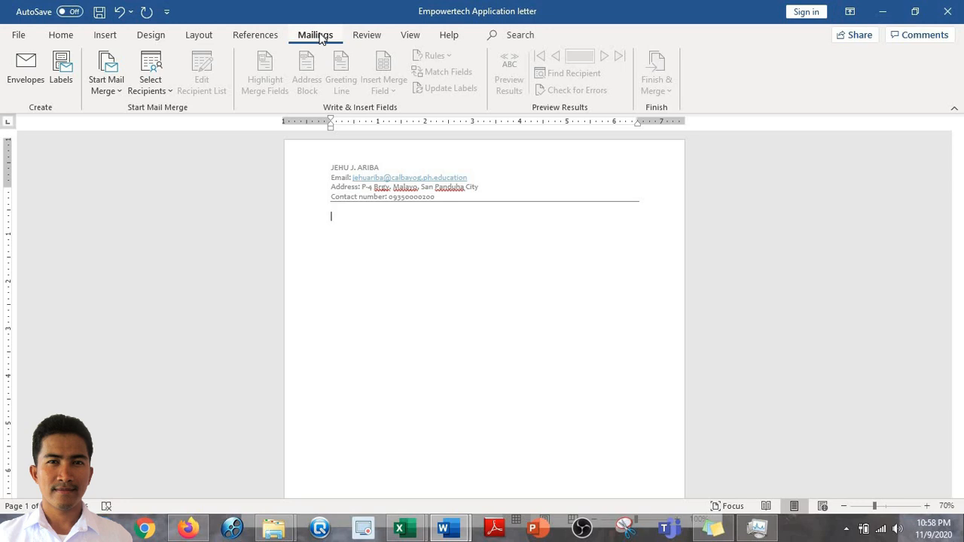
click(121, 93)
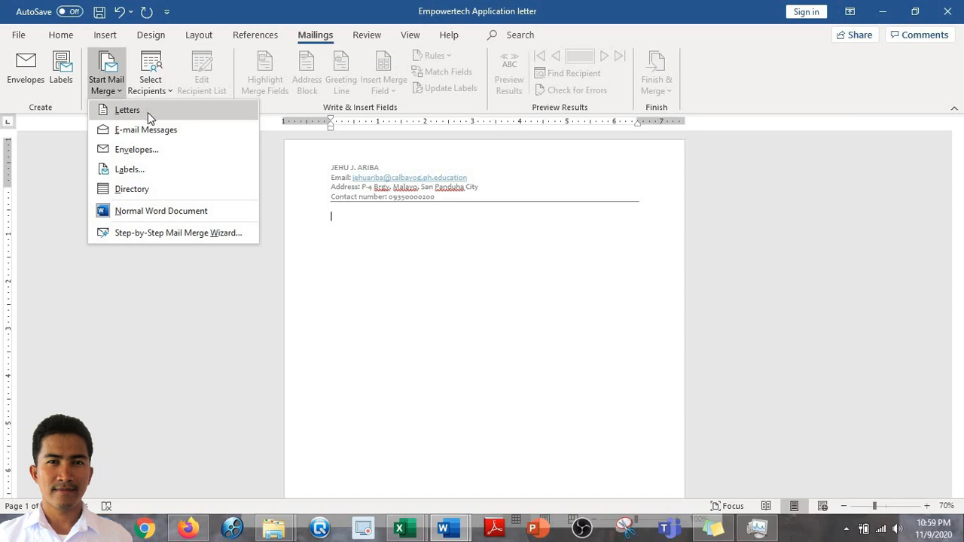
click(147, 112)
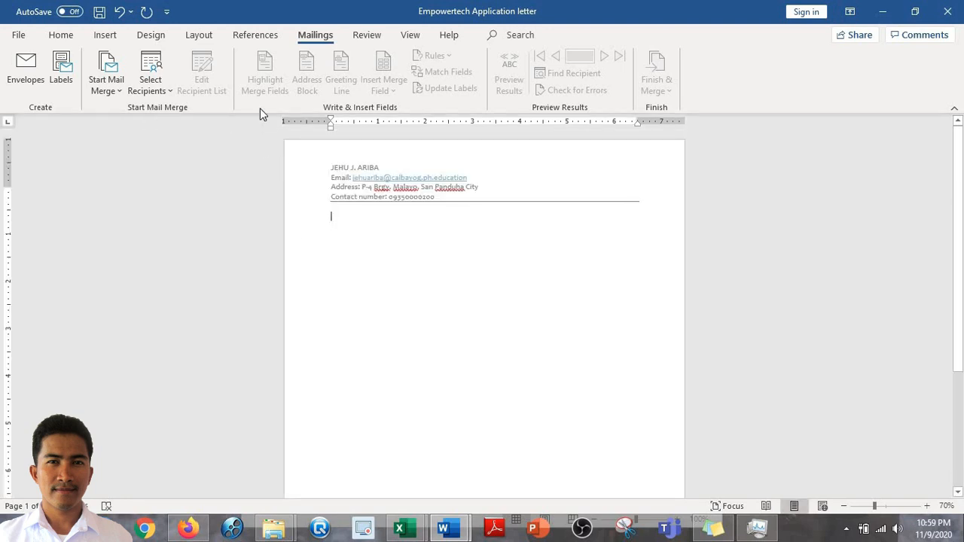
right_click(170, 92)
click(166, 89)
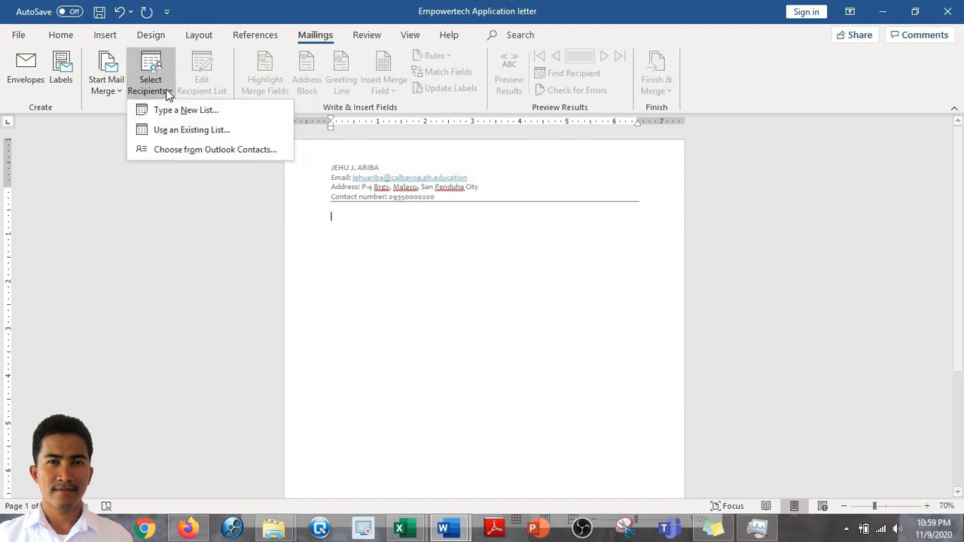
click(252, 115)
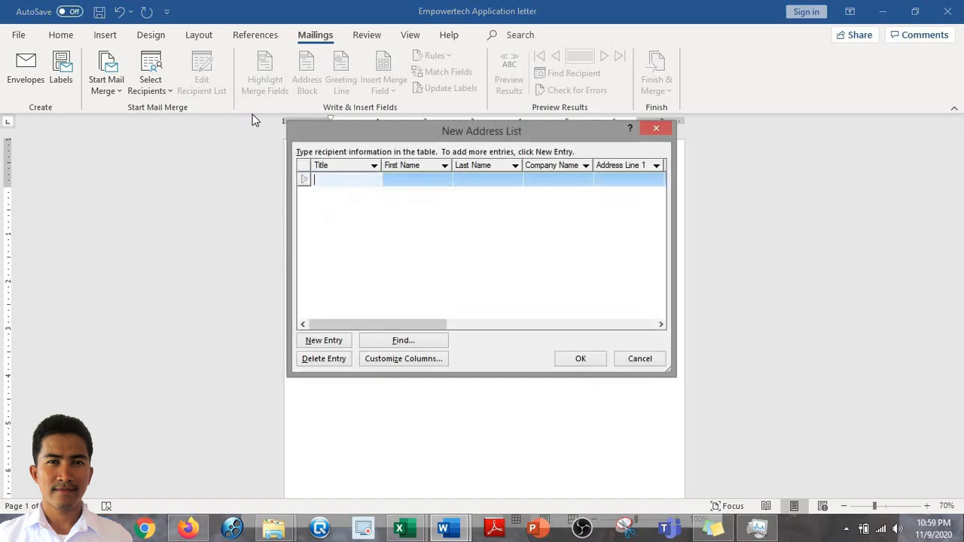
drag(287, 178, 137, 178)
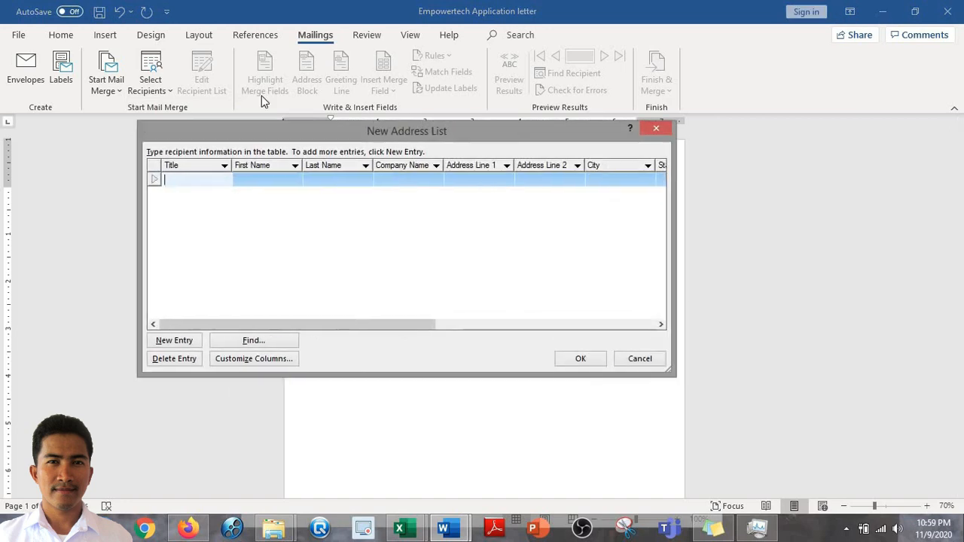
drag(674, 241, 909, 235)
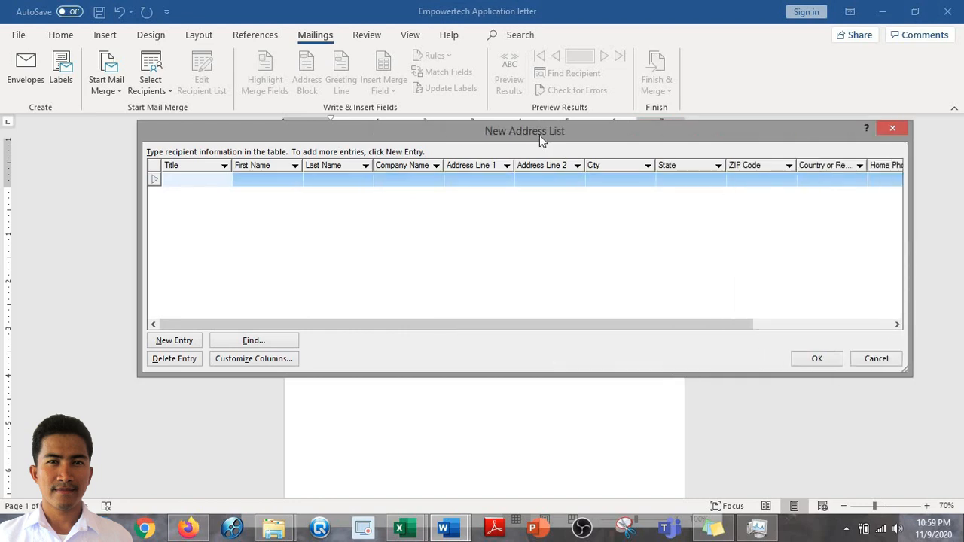
drag(541, 136, 493, 108)
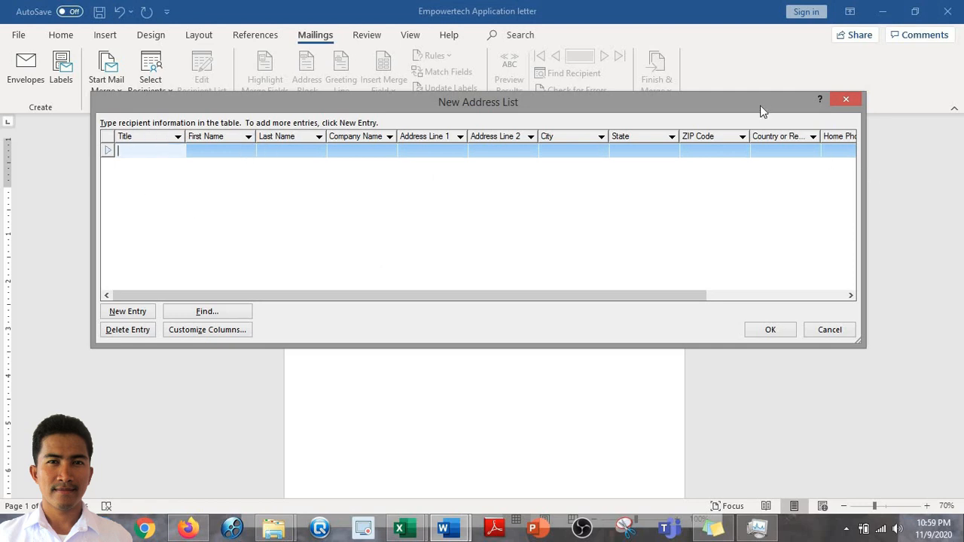
drag(762, 109, 752, 113)
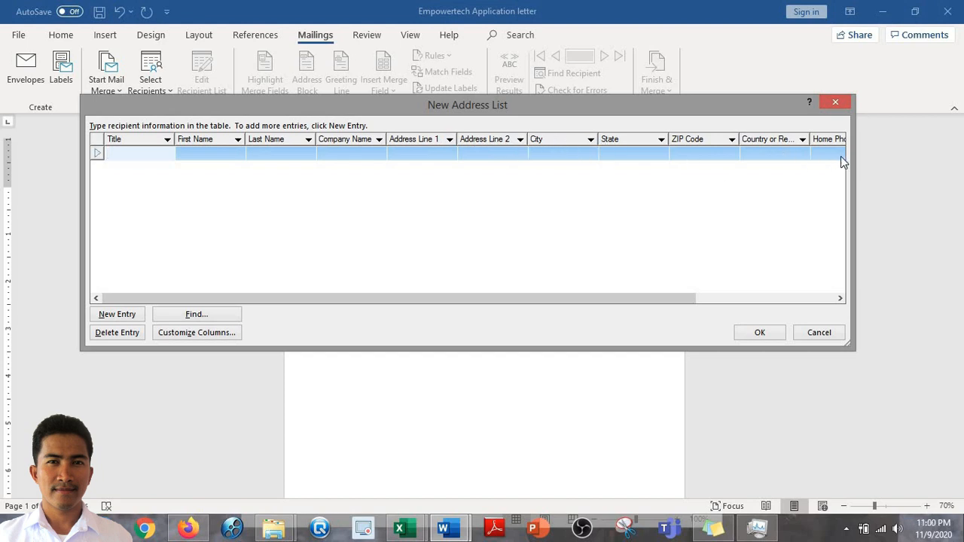
drag(850, 159, 947, 163)
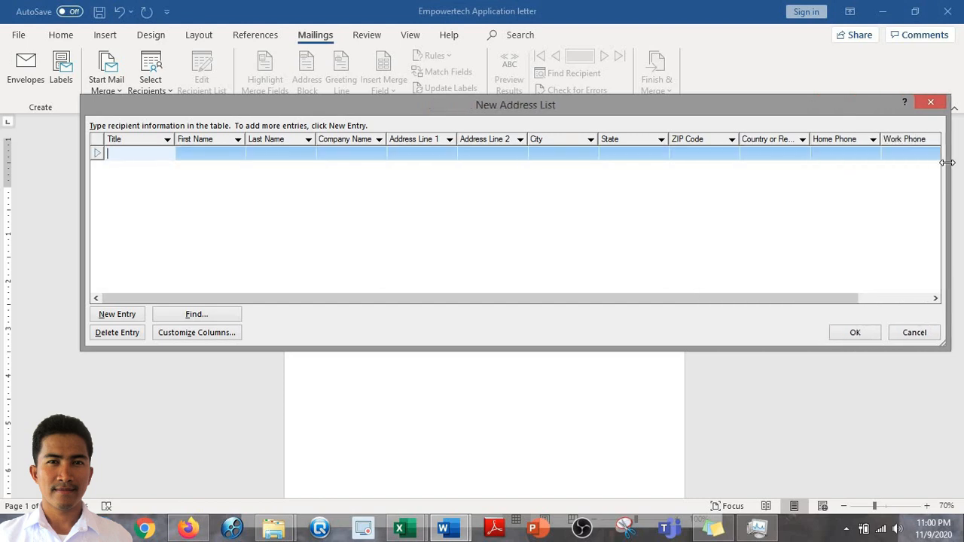
click(930, 102)
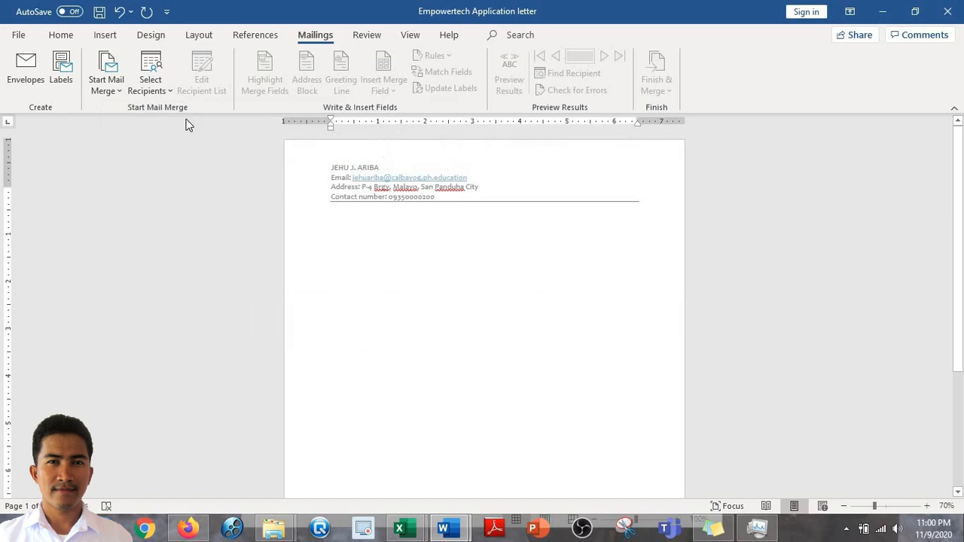
Step: Choose Use an Existing List and browse drive D: into Jehu > 1module > Empowerment Technologies
click(169, 92)
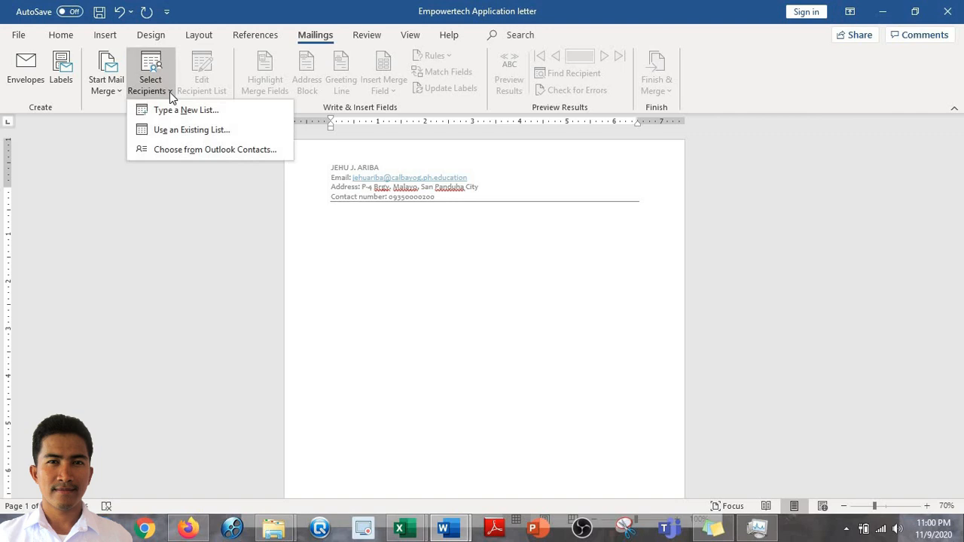
click(243, 133)
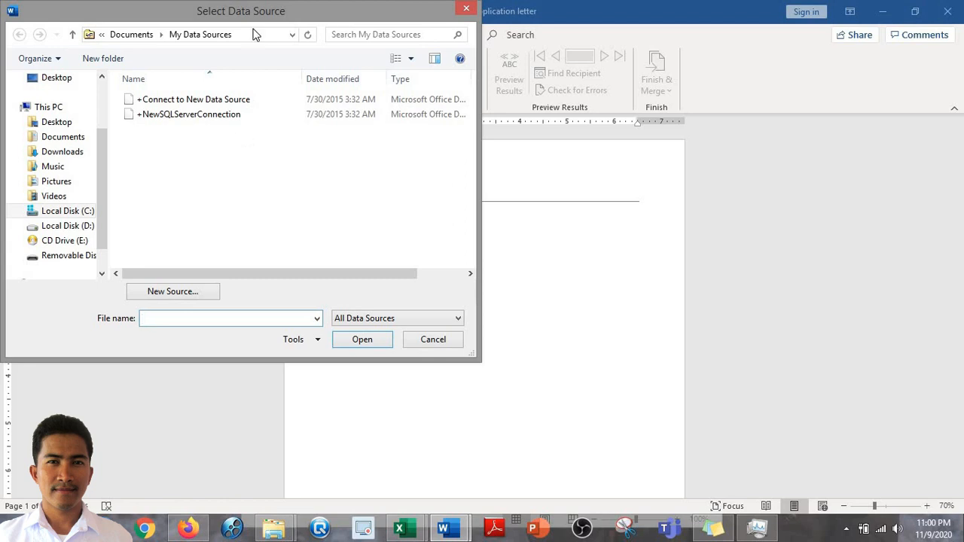
drag(259, 11, 330, 59)
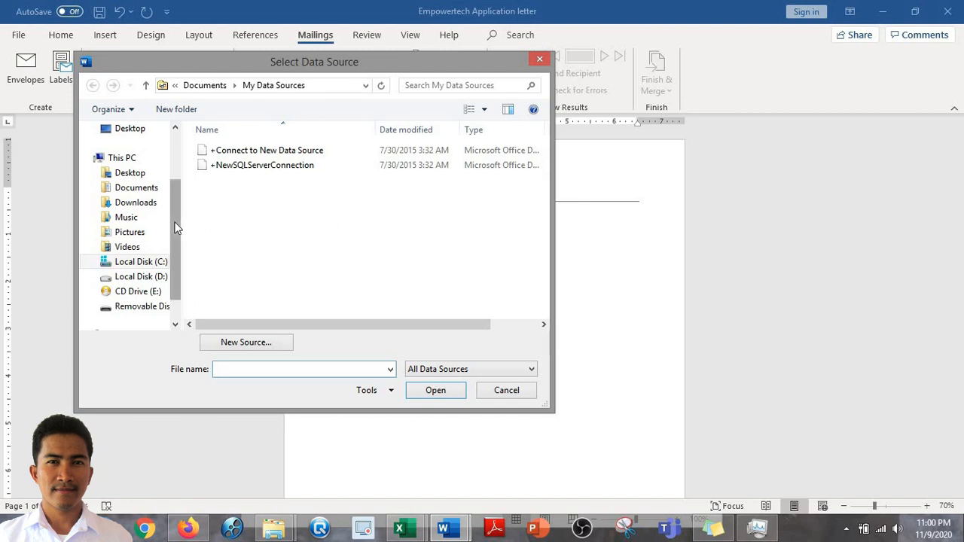
drag(176, 226, 175, 235)
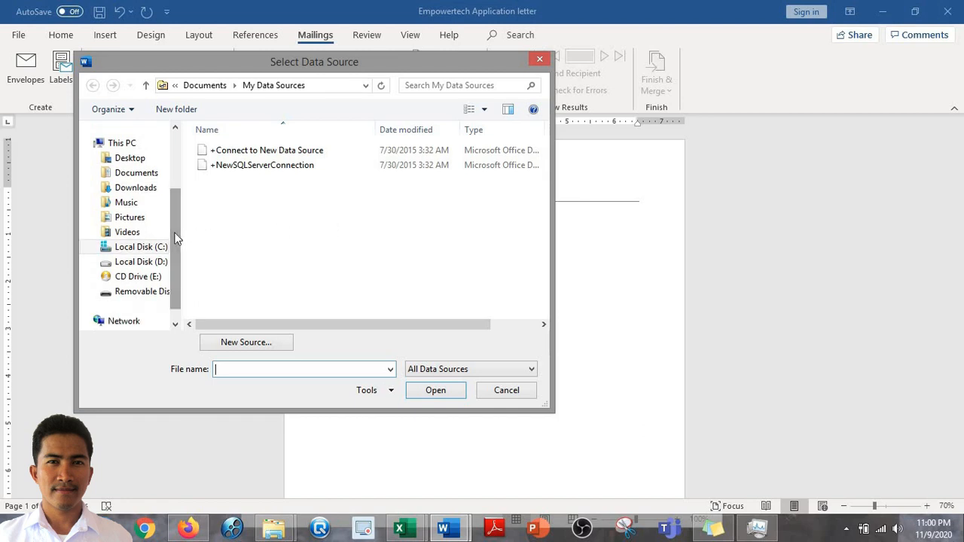
click(143, 262)
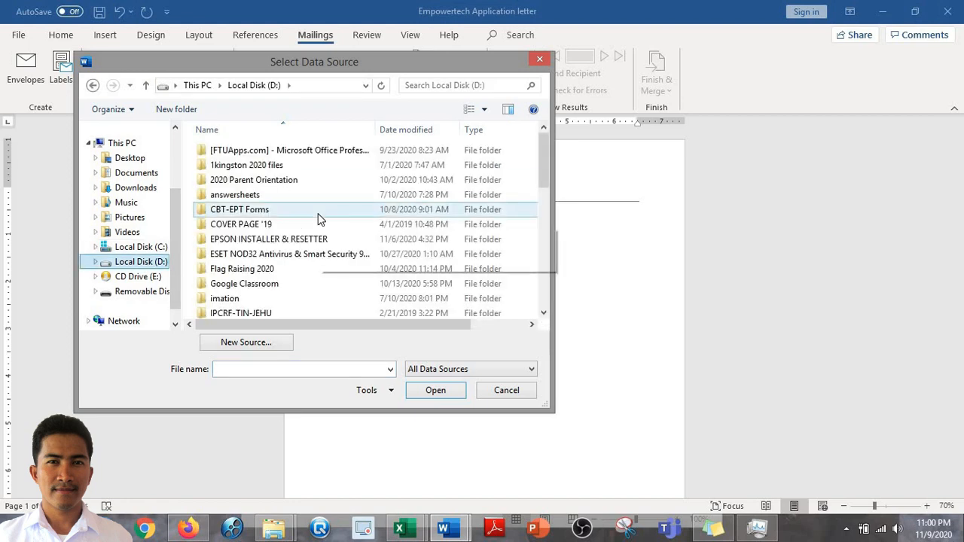
scroll(240, 305, down, 4)
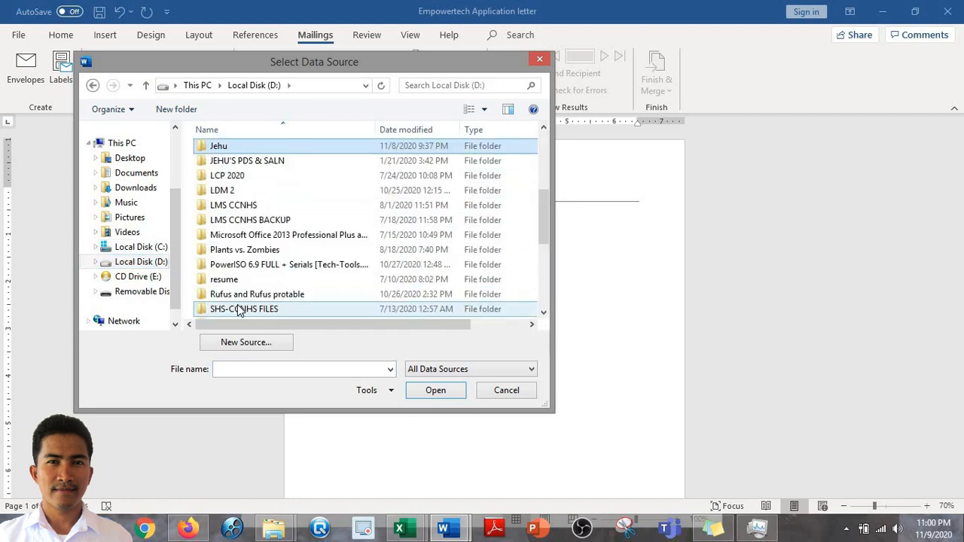
double_click(245, 145)
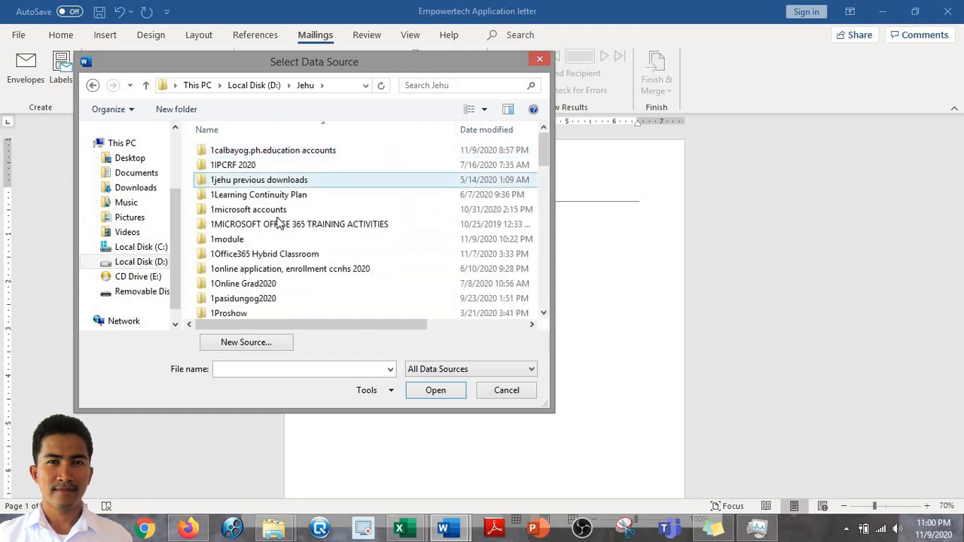
double_click(264, 240)
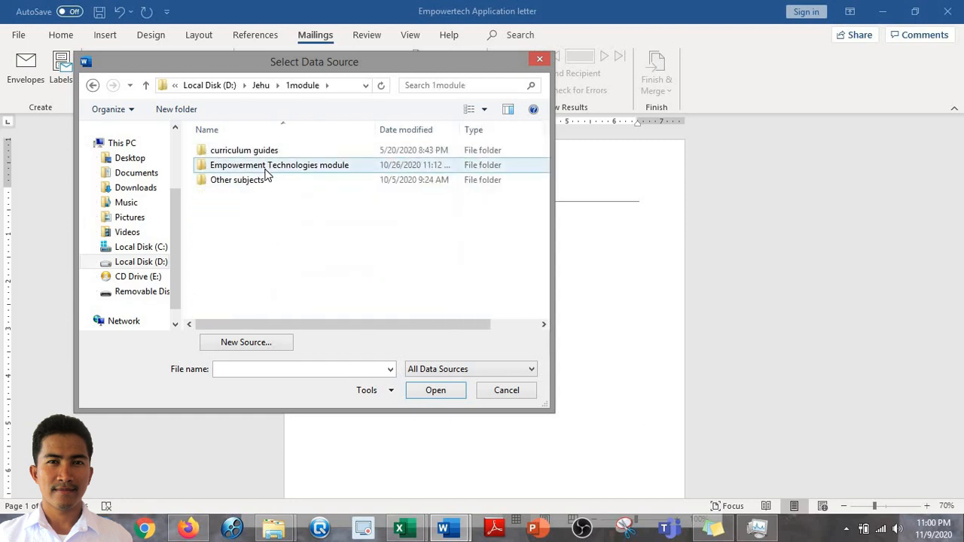
double_click(266, 171)
Step: Continue through 2020 PPT, WEEK4, Mail Merge Recording to Etech Mail Merge and open Data File
double_click(254, 151)
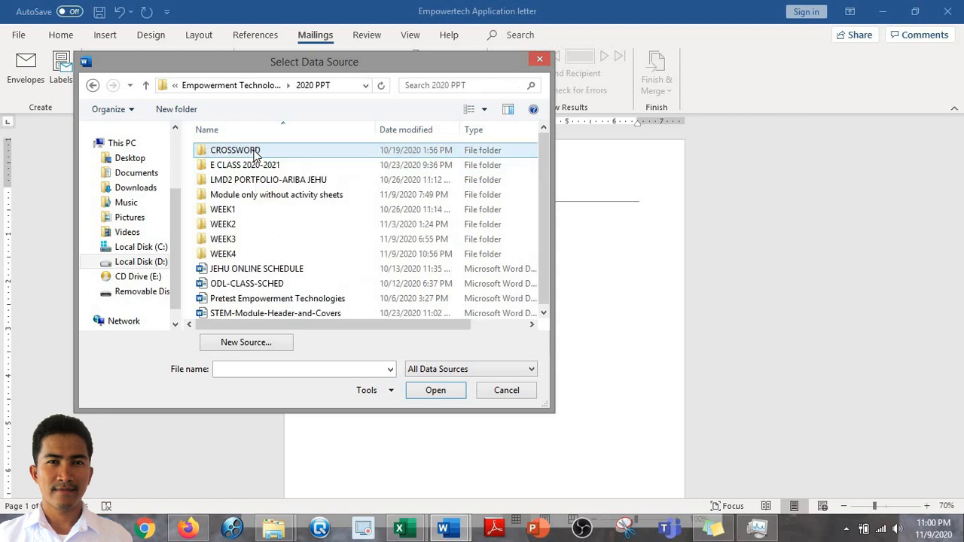
double_click(264, 253)
double_click(265, 164)
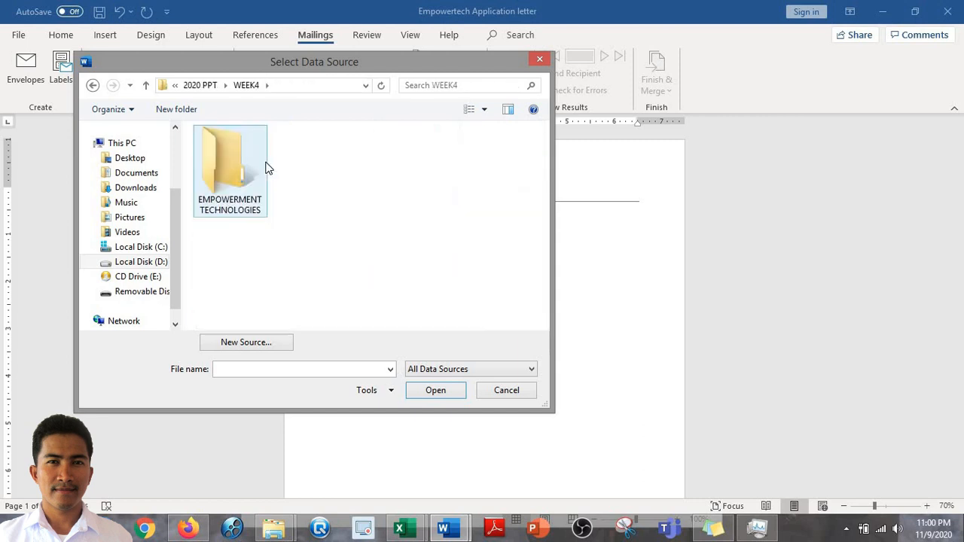
click(233, 192)
double_click(234, 192)
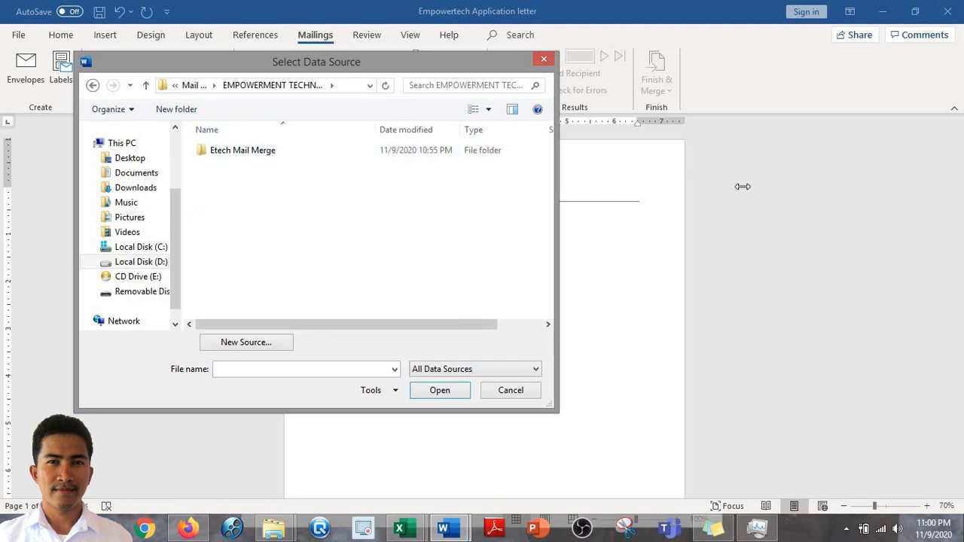
drag(557, 188, 744, 188)
click(493, 160)
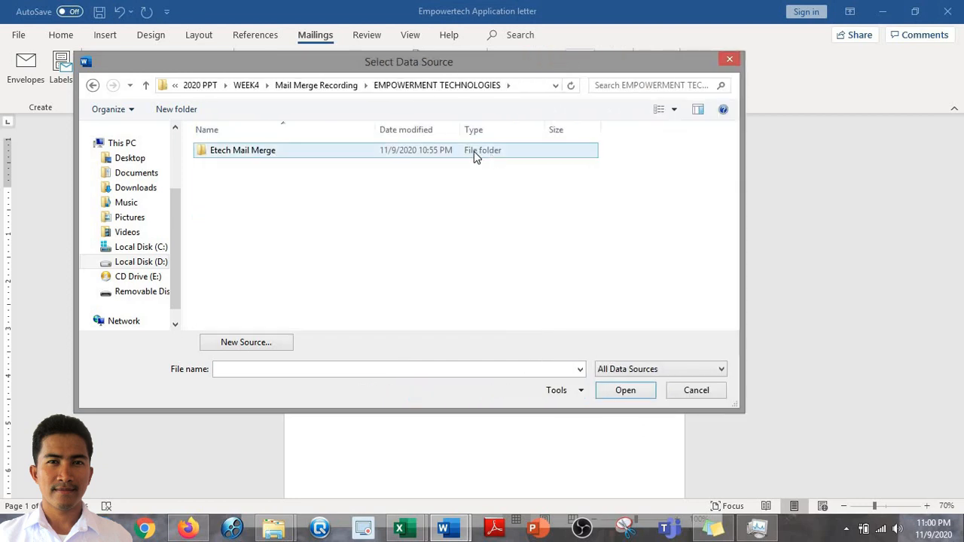
double_click(473, 151)
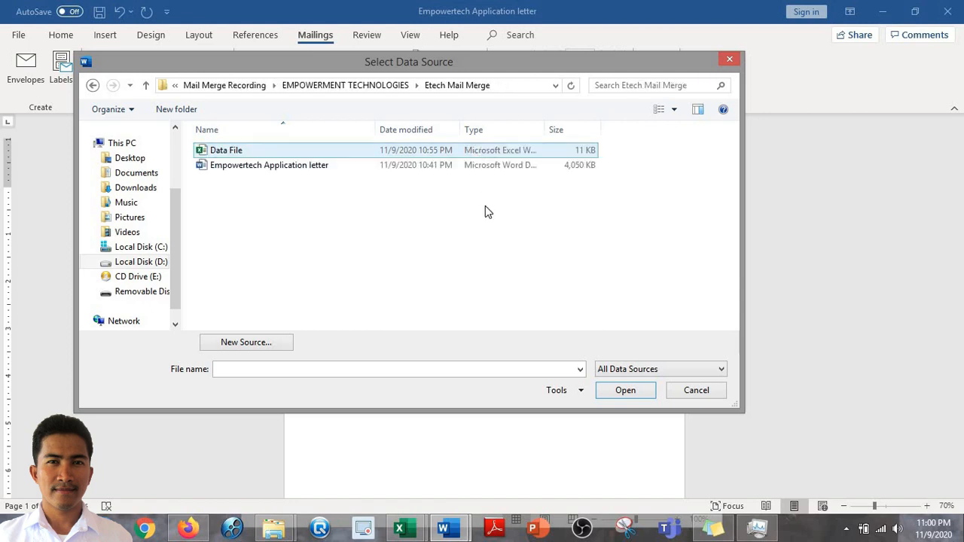
click(488, 156)
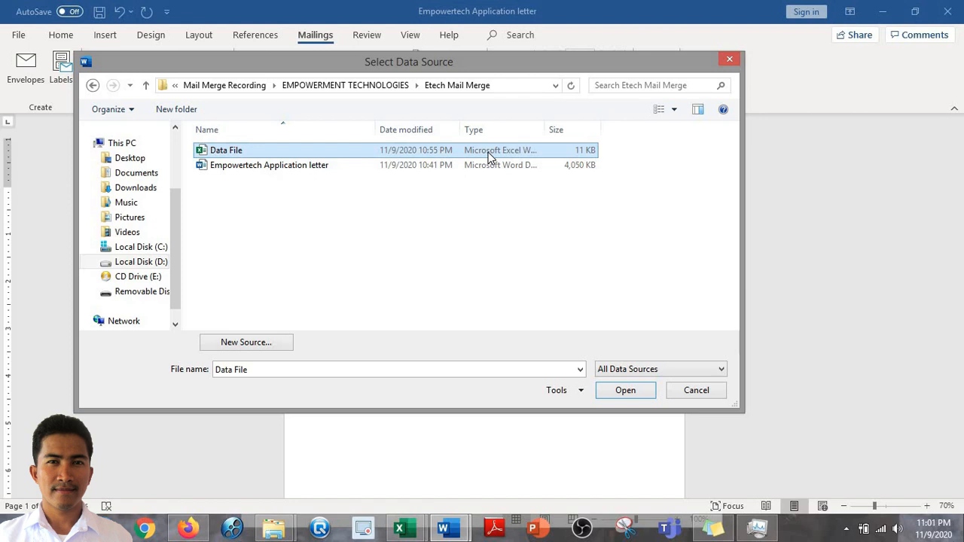
click(643, 396)
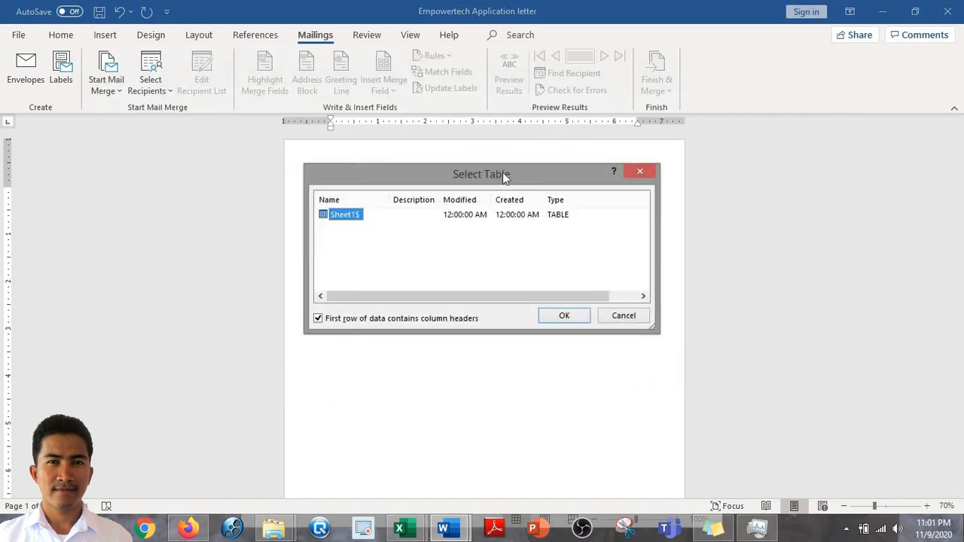
Step: Attach Sheet1$ (first row as column headers) as the recipient list and type 'Date' below the letterhead
drag(486, 171, 486, 177)
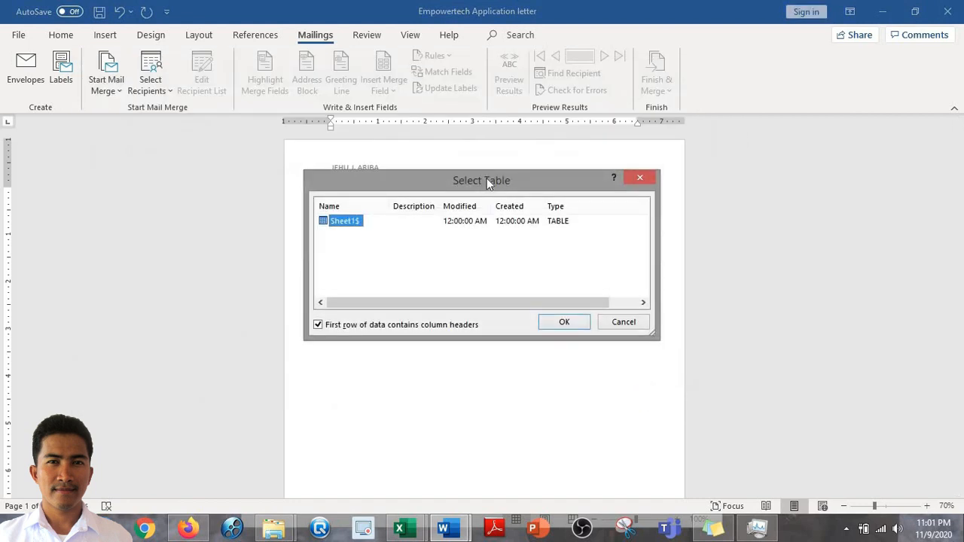
click(556, 322)
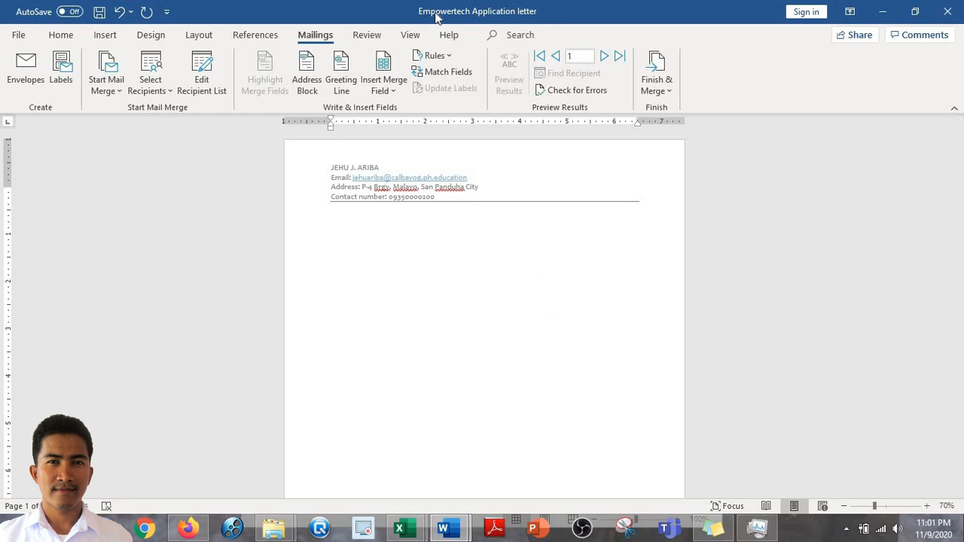
text(Date)
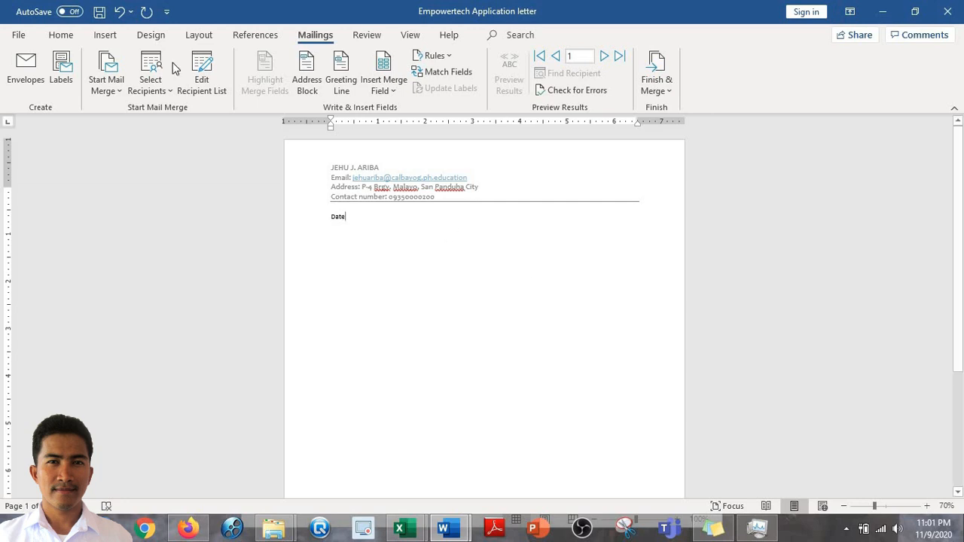
Step: Format the word 'Date' as 12 pt Arial
click(78, 36)
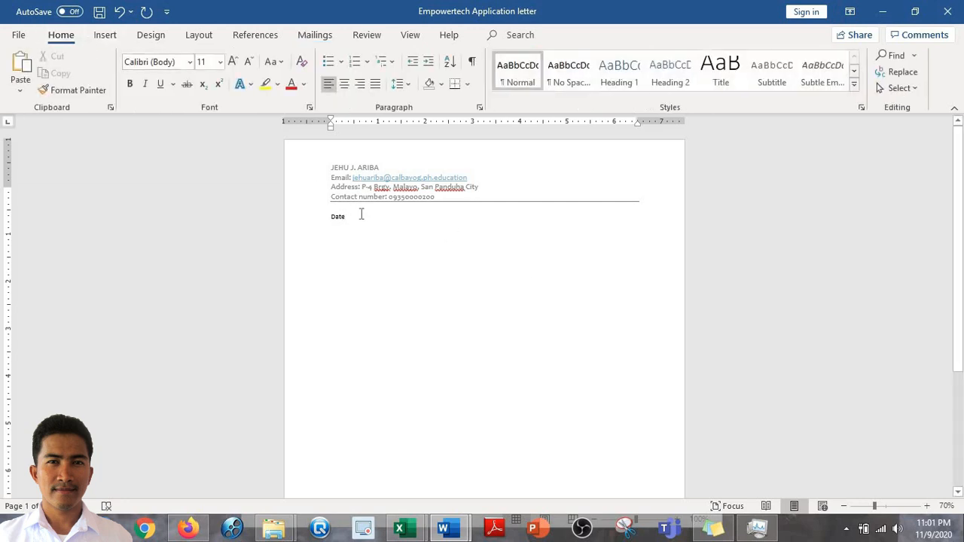
double_click(360, 215)
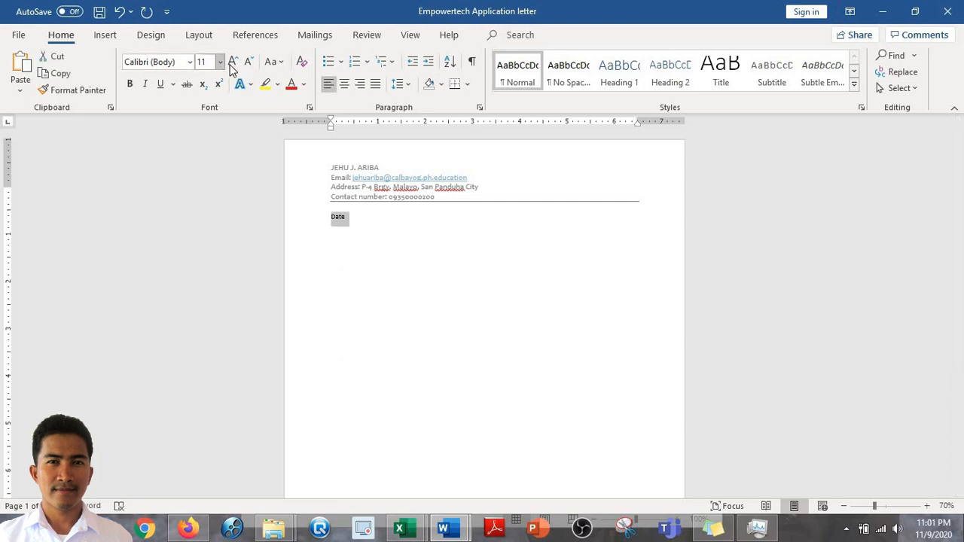
click(232, 63)
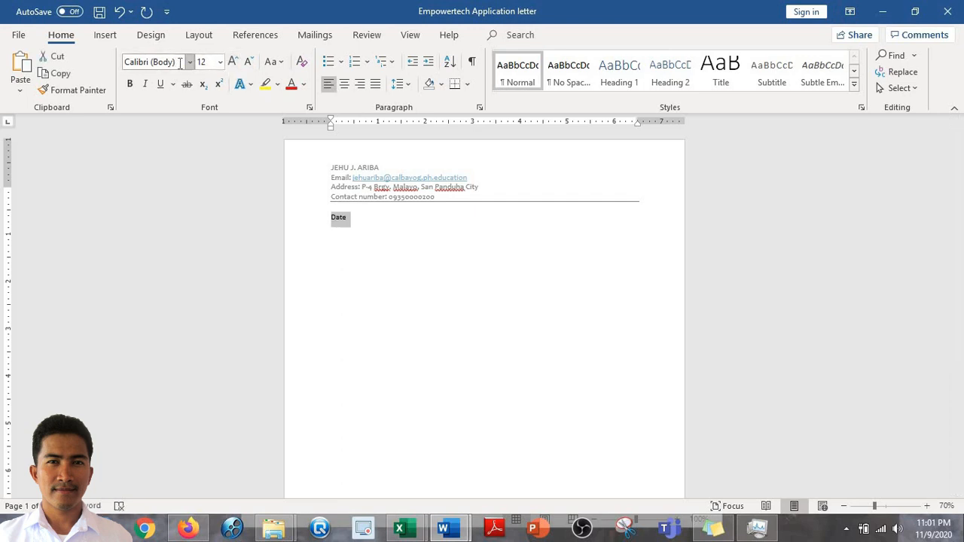
click(180, 63)
text(Arial)
key(Return)
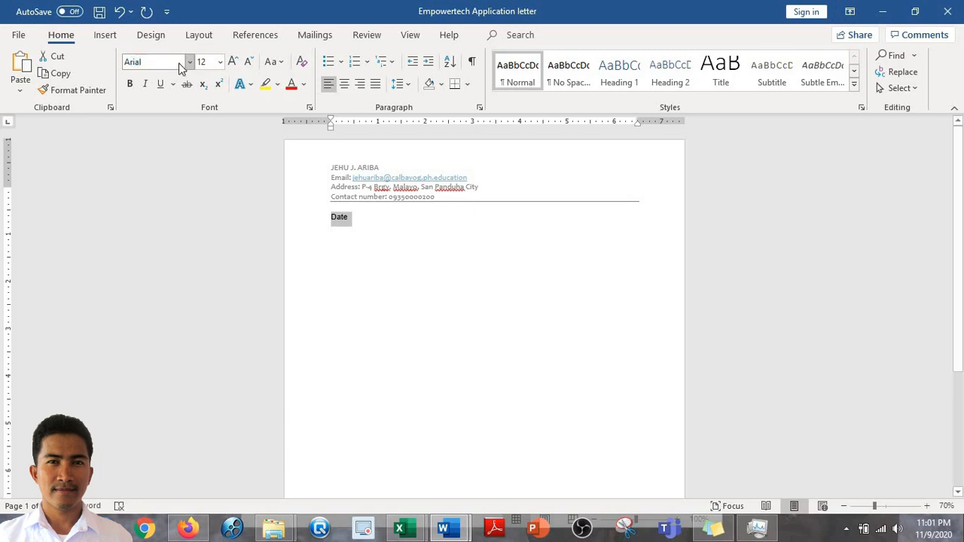
click(354, 264)
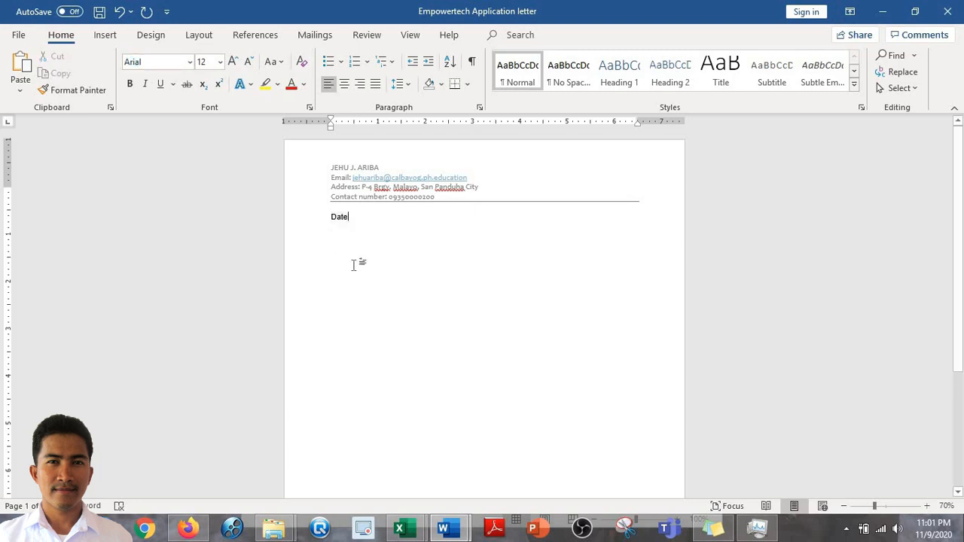
key(ctrl+a)
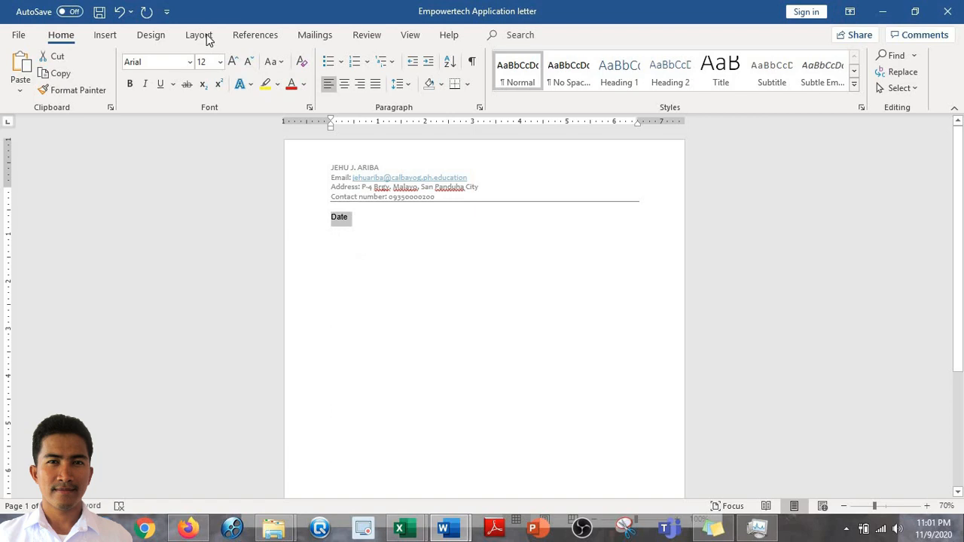
click(377, 239)
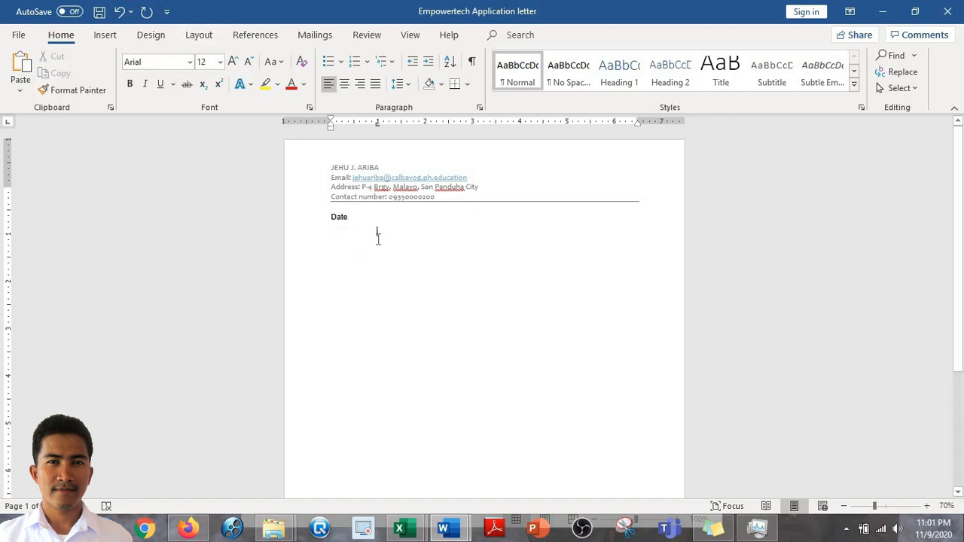
Step: Complete the line as 'Date: November 9, 2020' and type 'Address Block' two lines below
click(362, 218)
text(: )
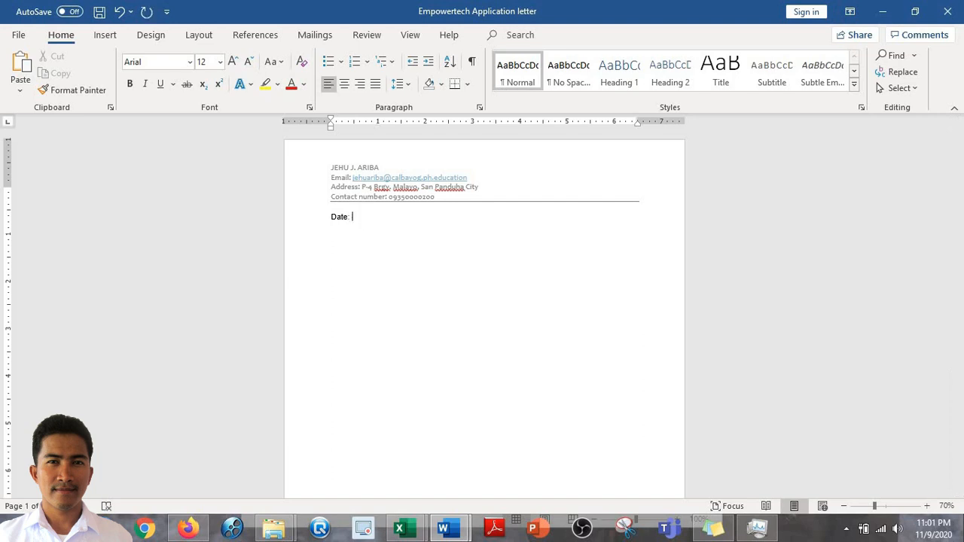
text(Novemebr)
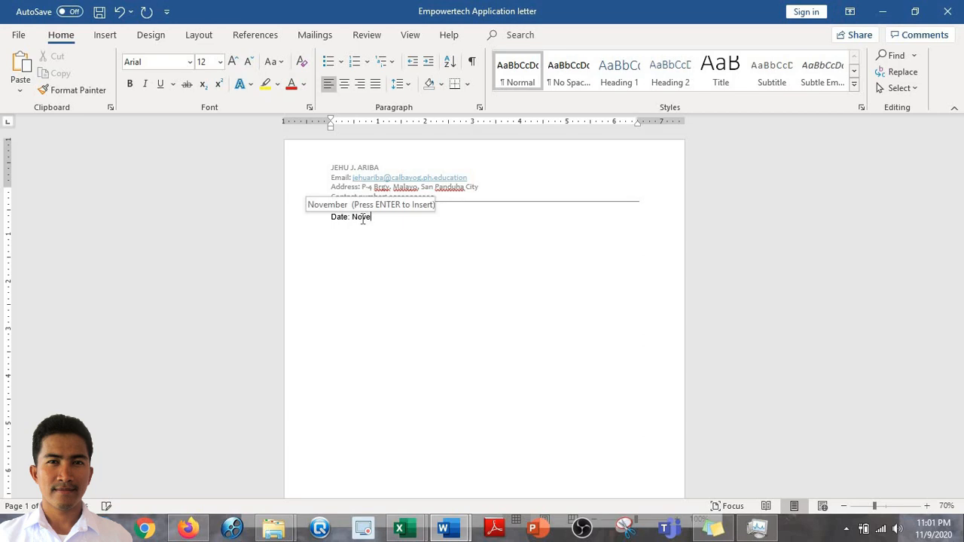
text( 9)
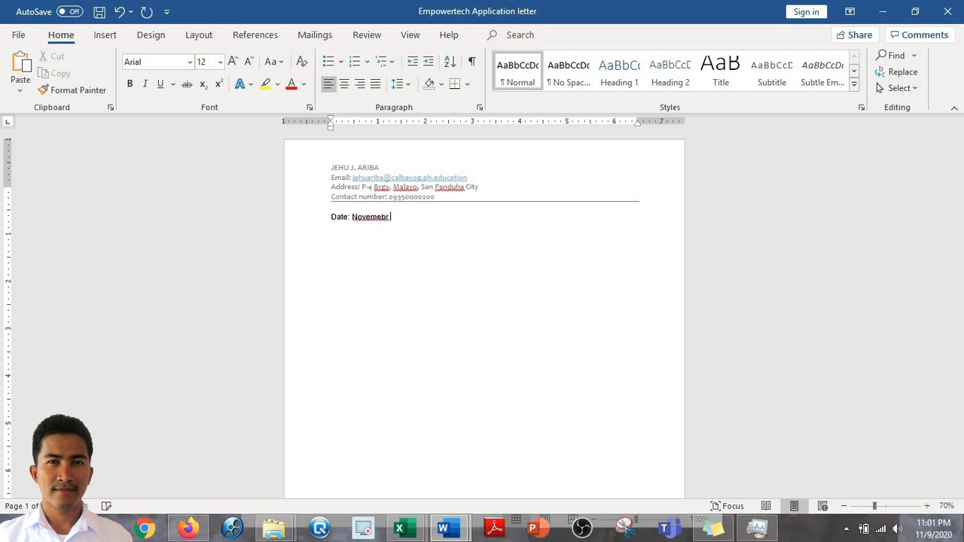
key(BackSpace)
key(BackSpace)
key(BackSpace)
key(BackSpace)
key(BackSpace)
text(ber 9, 2020)
key(Return)
key(Return)
text(Add)
key(BackSpace)
text(dress Block)
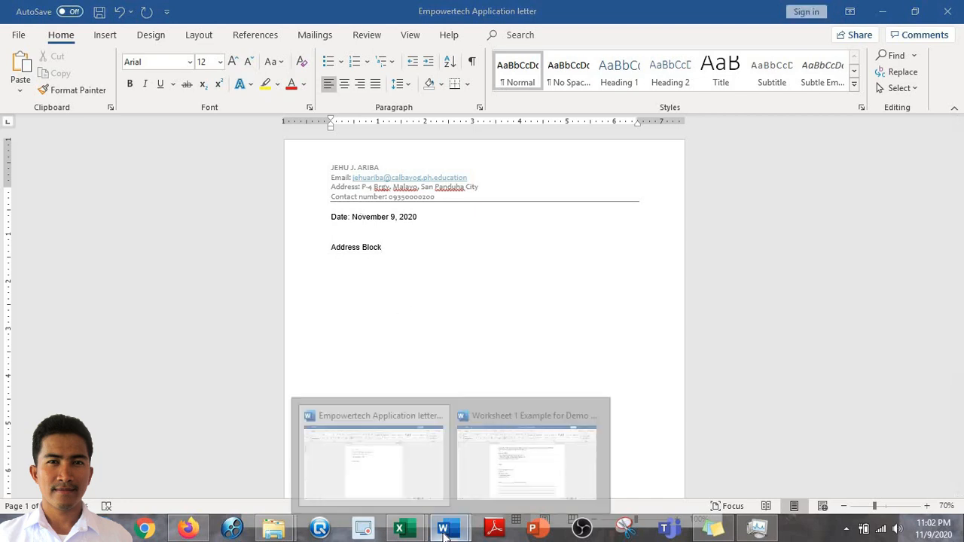
click(532, 456)
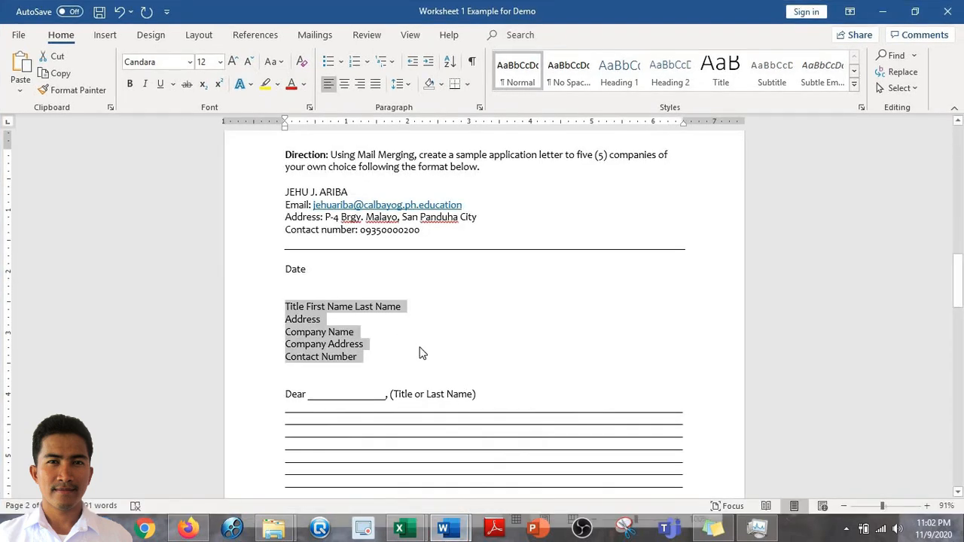
click(436, 310)
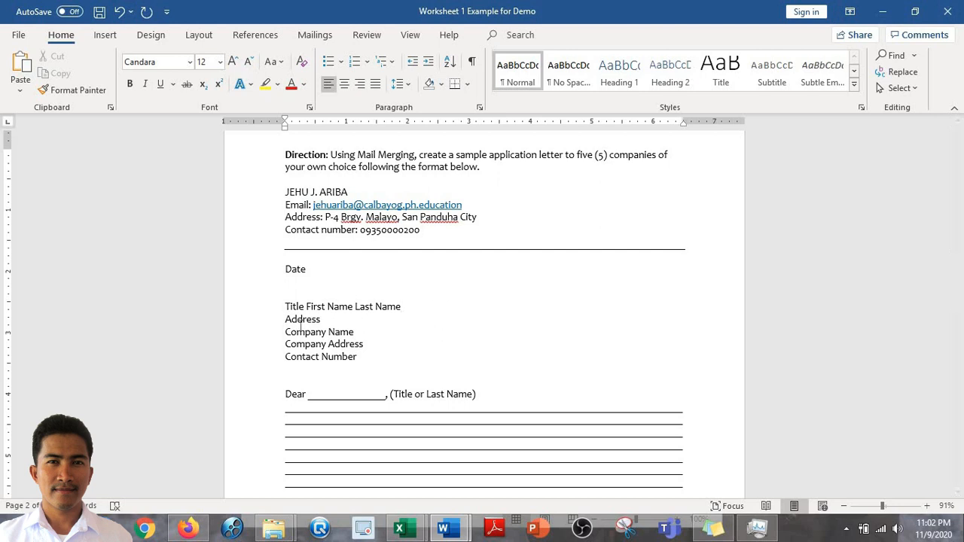
click(379, 335)
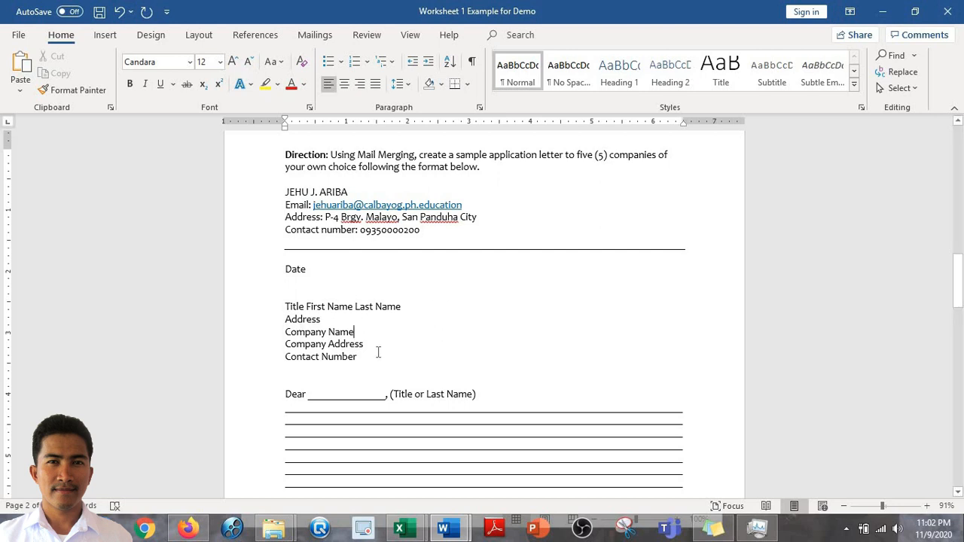
click(377, 360)
click(285, 306)
shift+click(384, 359)
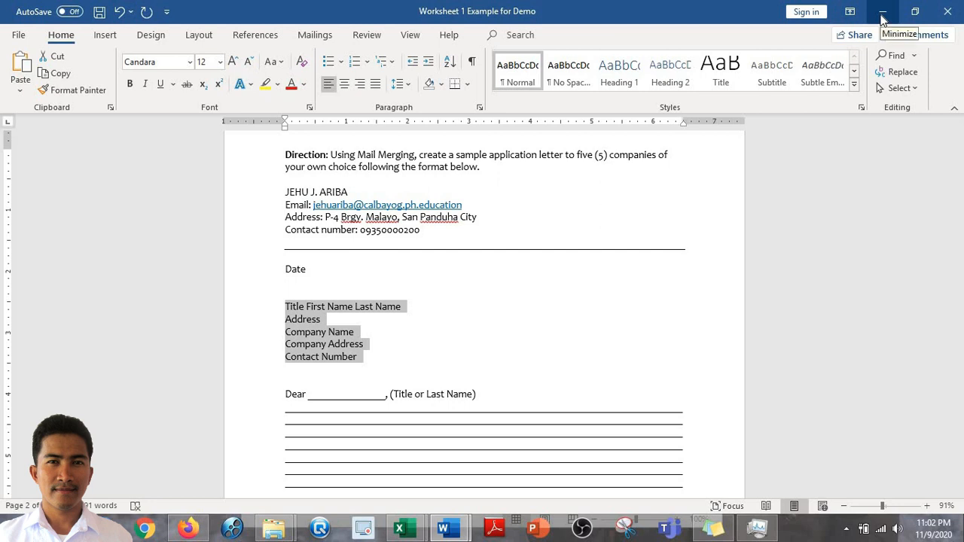
click(883, 12)
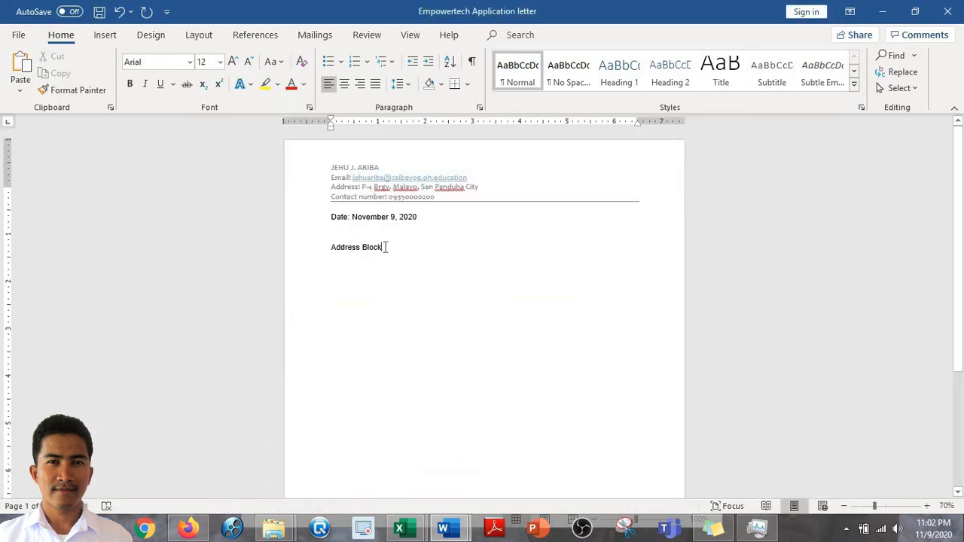
Step: Delete the 'Address Block' placeholder and apply No Spacing to the paragraph
triple_click(337, 248)
key(Delete)
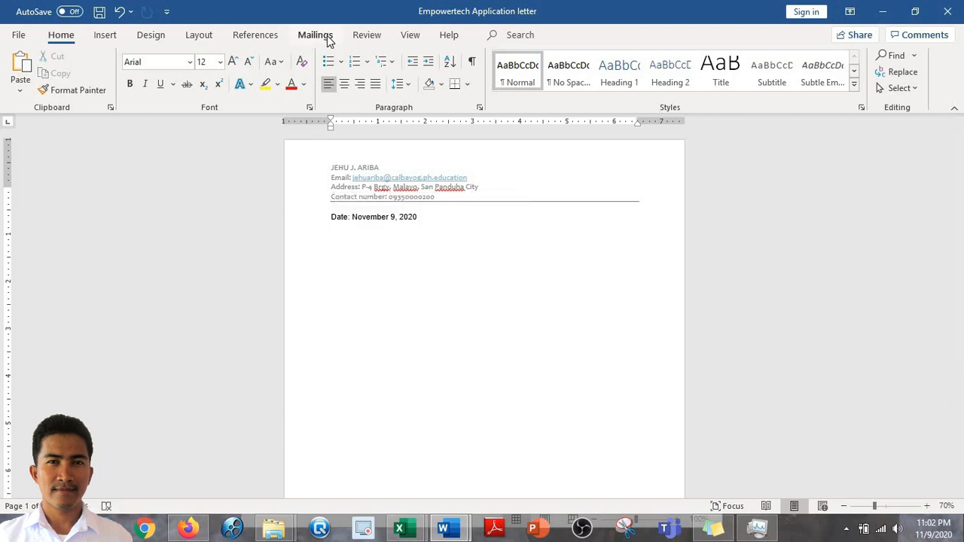
click(568, 78)
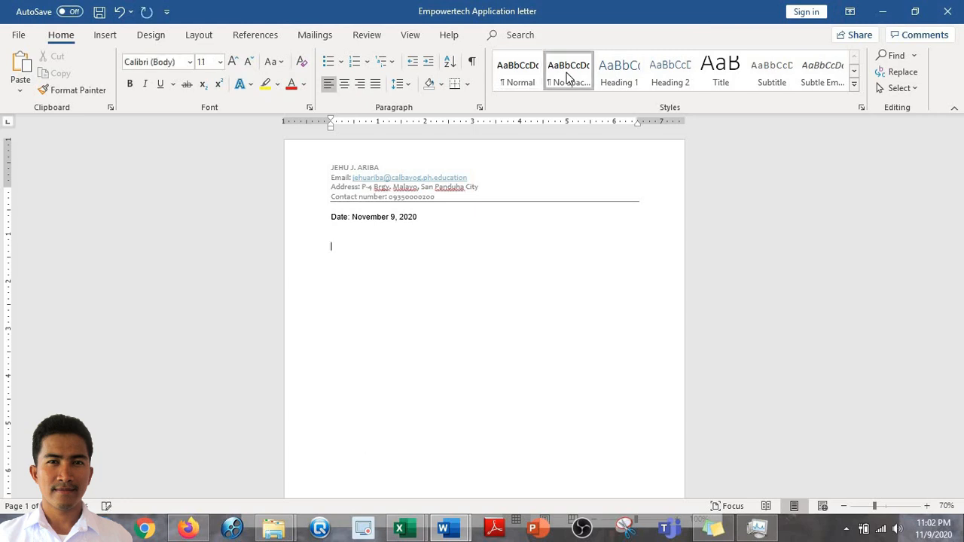
Step: Insert the «Title» «First_Name» «Surname» merge fields on the first address line
click(306, 37)
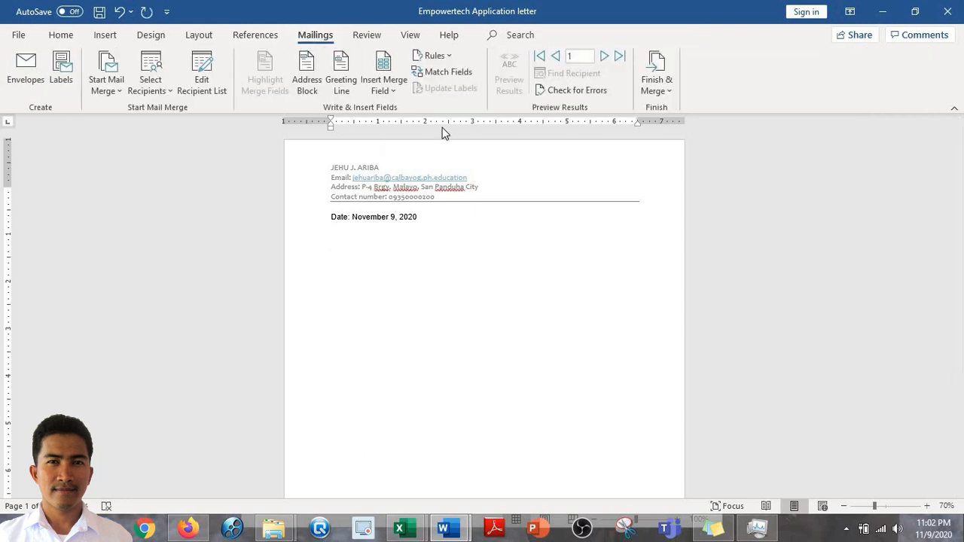
click(395, 97)
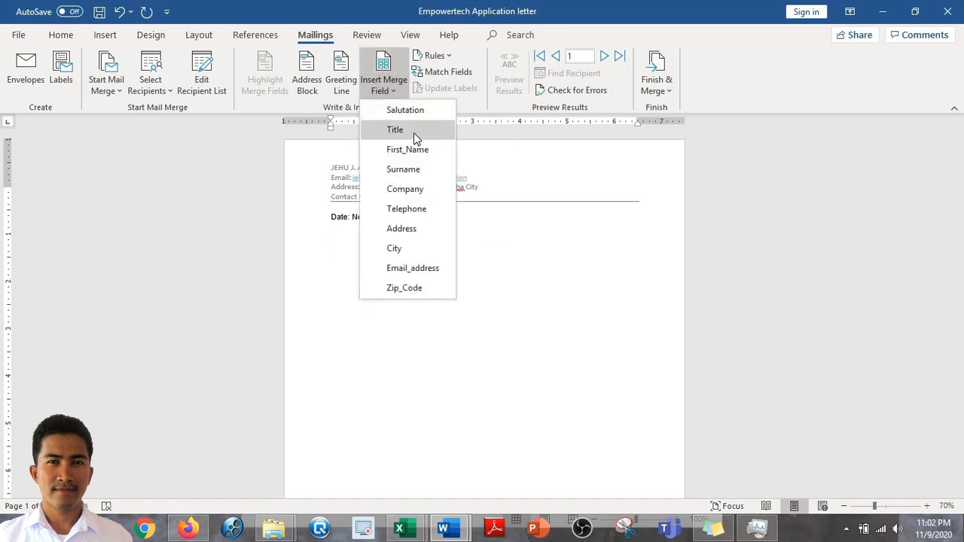
click(414, 131)
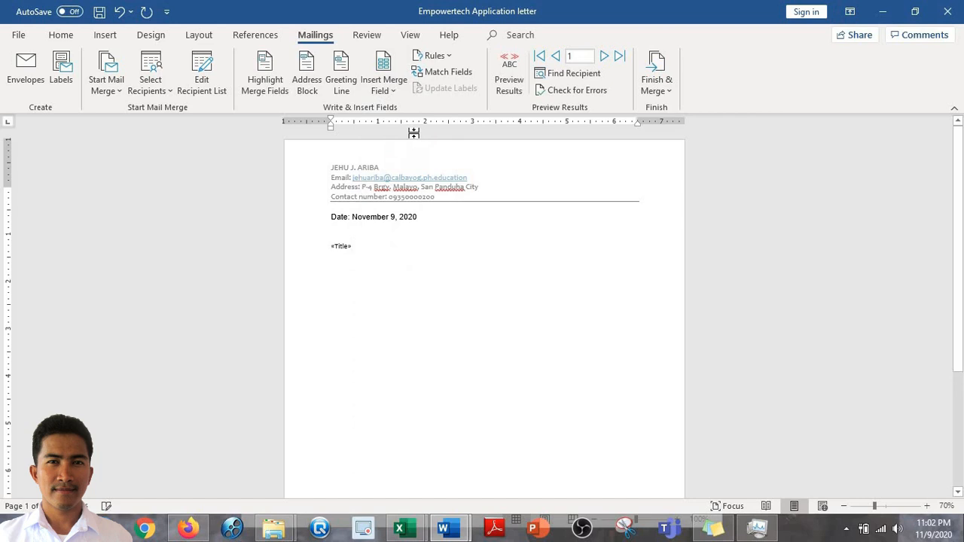
click(396, 93)
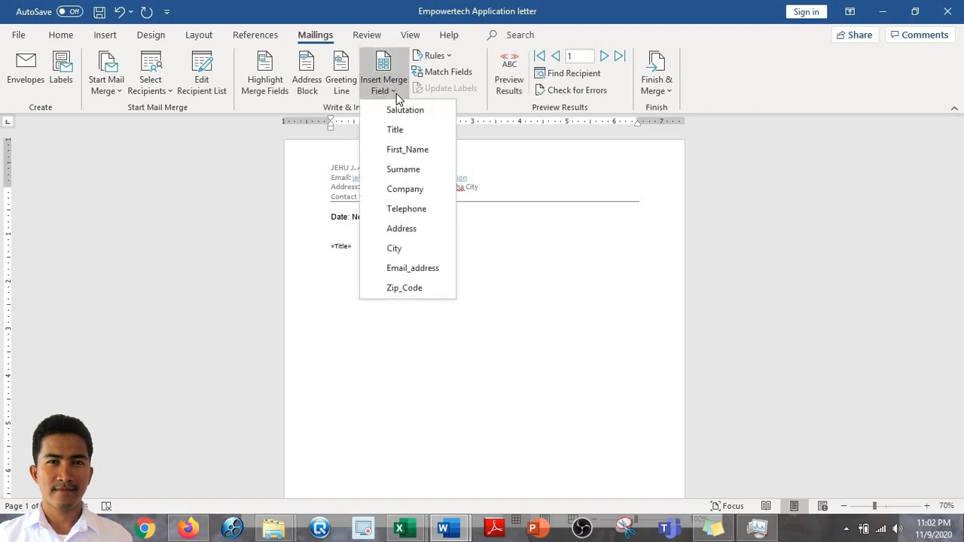
click(493, 256)
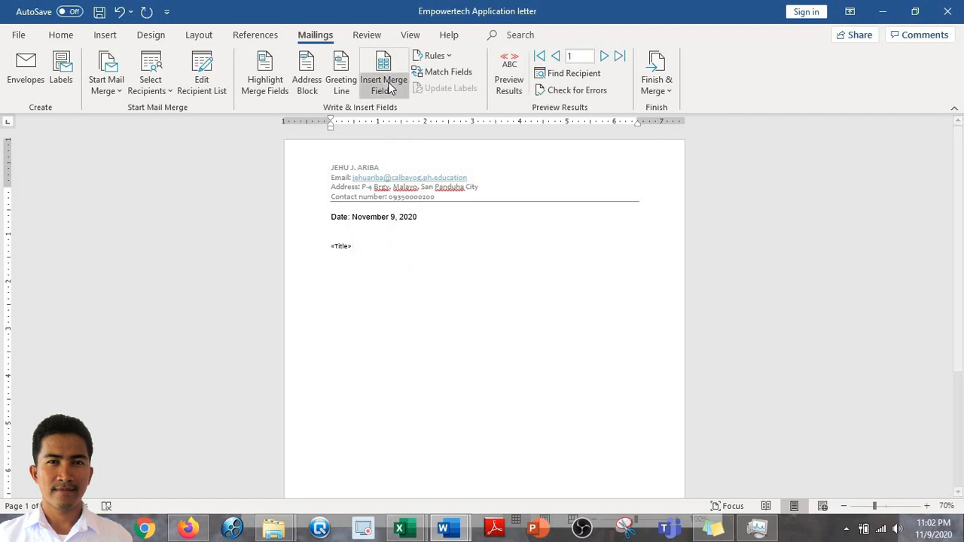
click(390, 89)
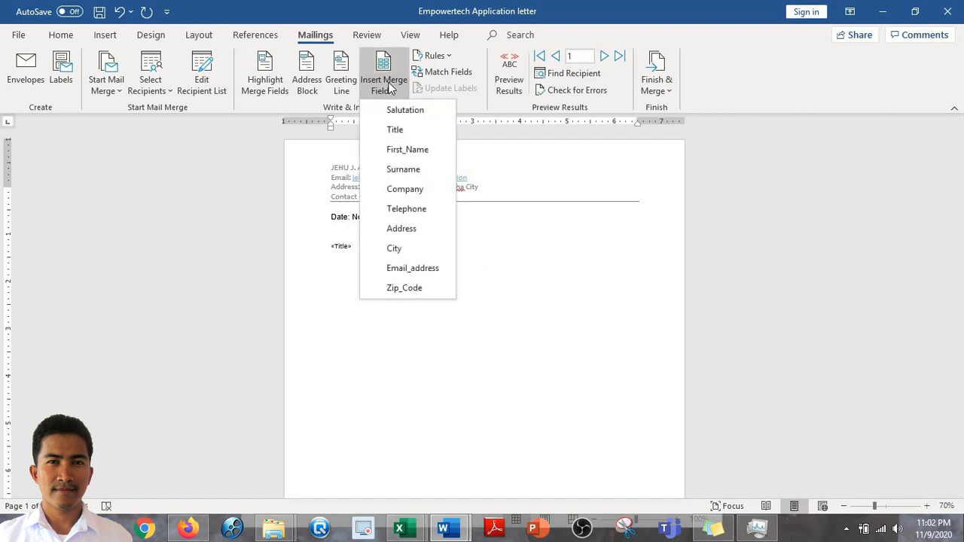
click(423, 144)
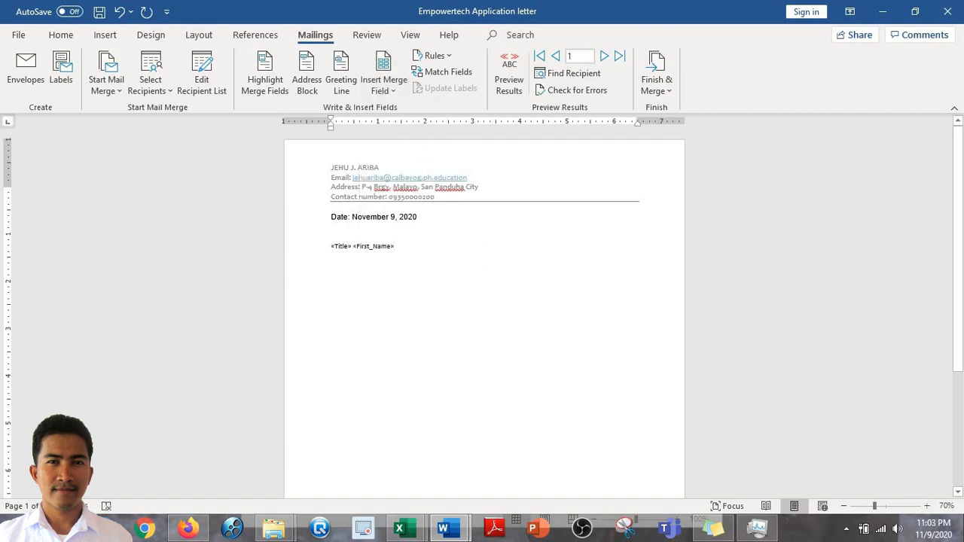
click(393, 91)
click(421, 170)
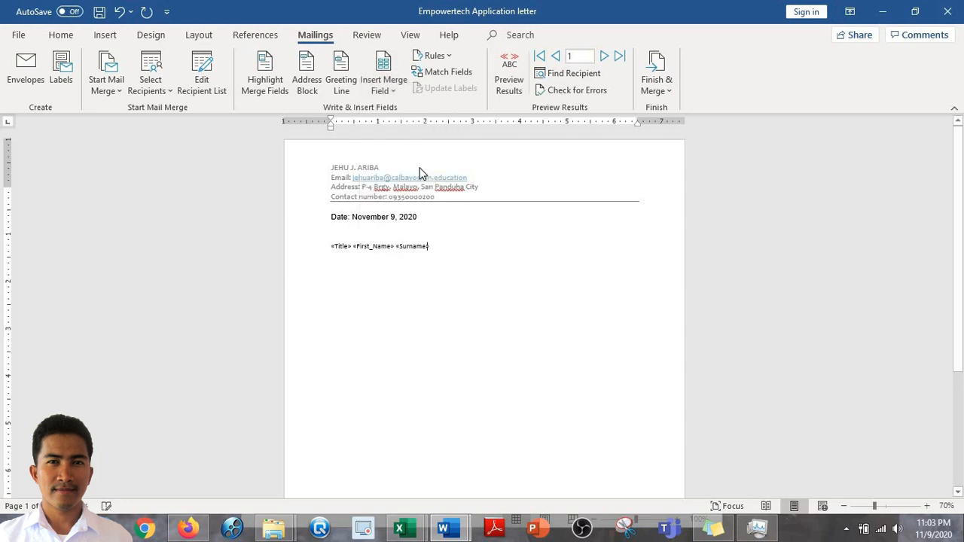
Step: Add the «Company» and «Address» merge fields on their own lines
key(Return)
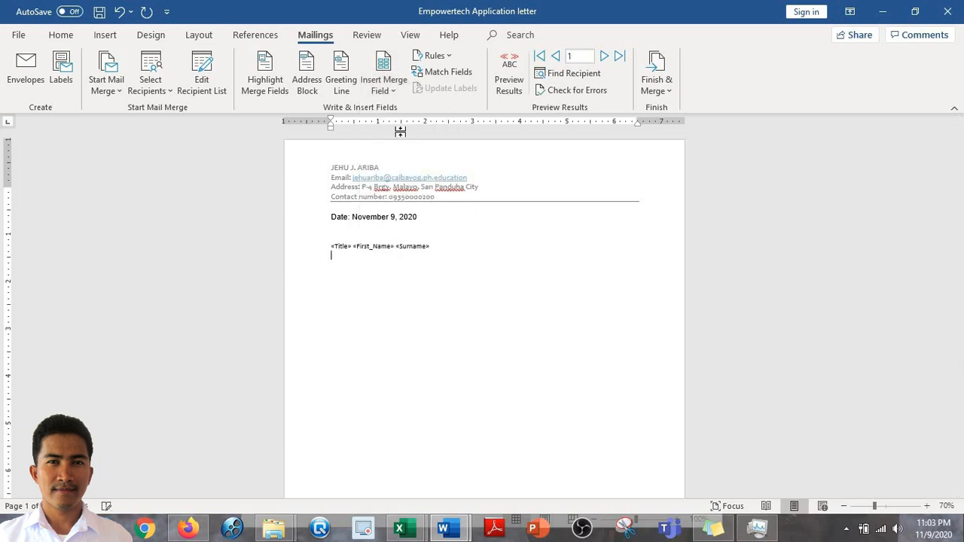
click(391, 94)
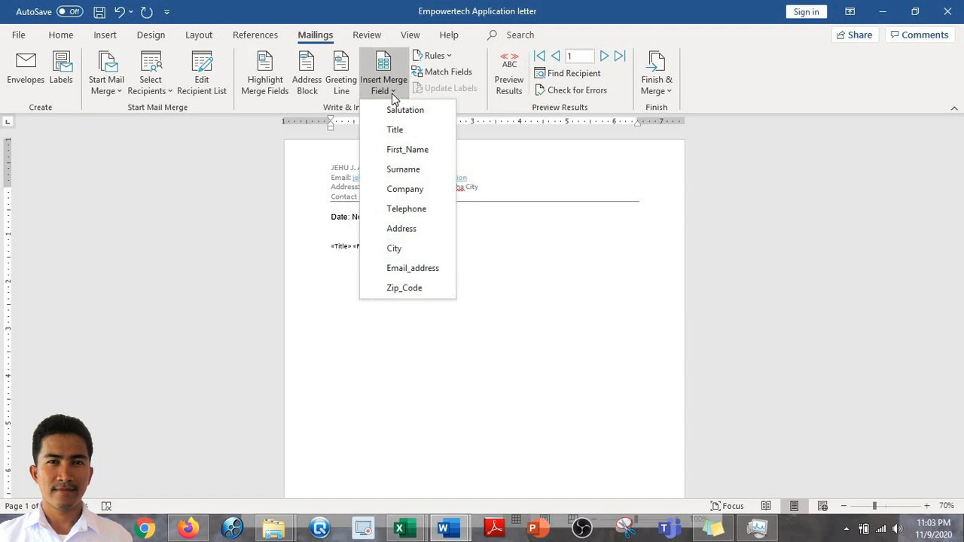
click(426, 191)
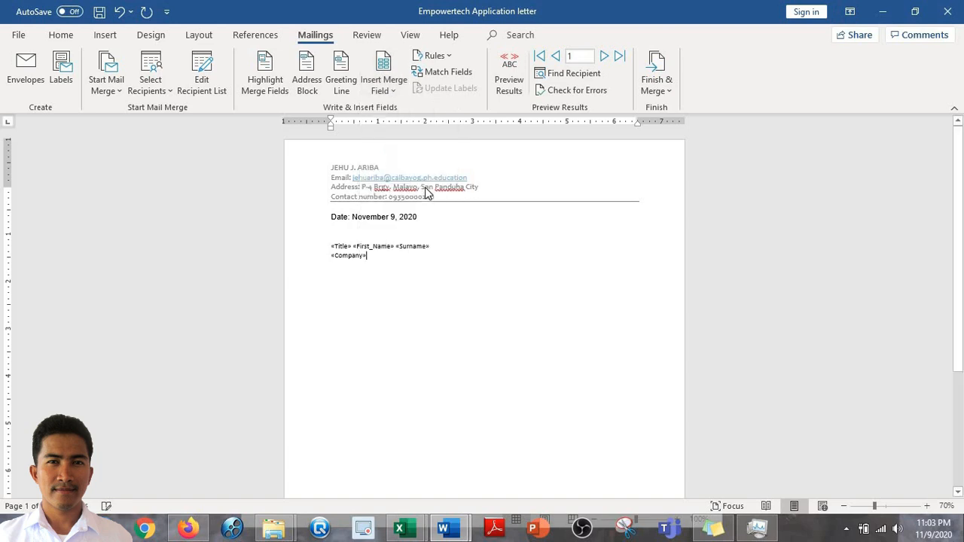
key(Return)
click(392, 91)
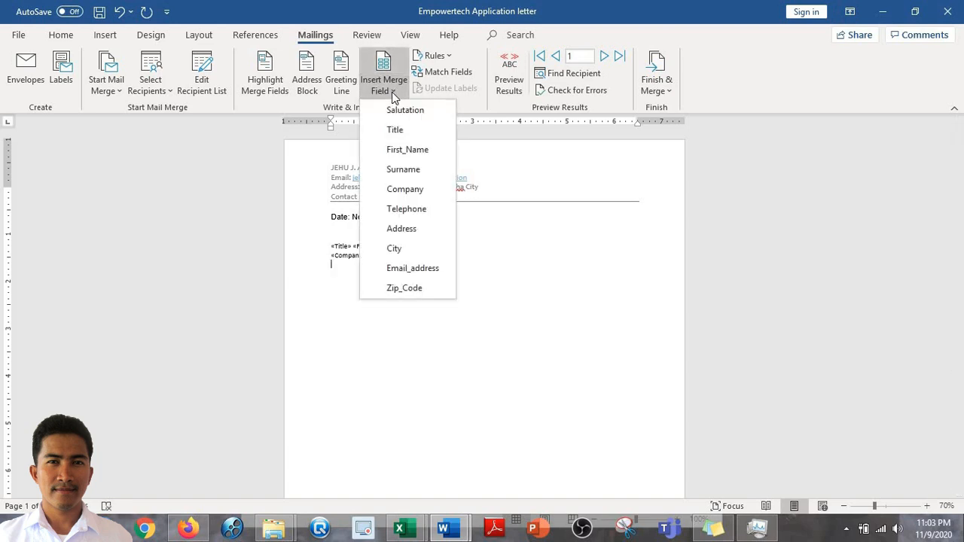
click(437, 231)
Step: Add the «Telephone» and «Zip_Code» merge fields on separate lines, ending with a new line
key(Return)
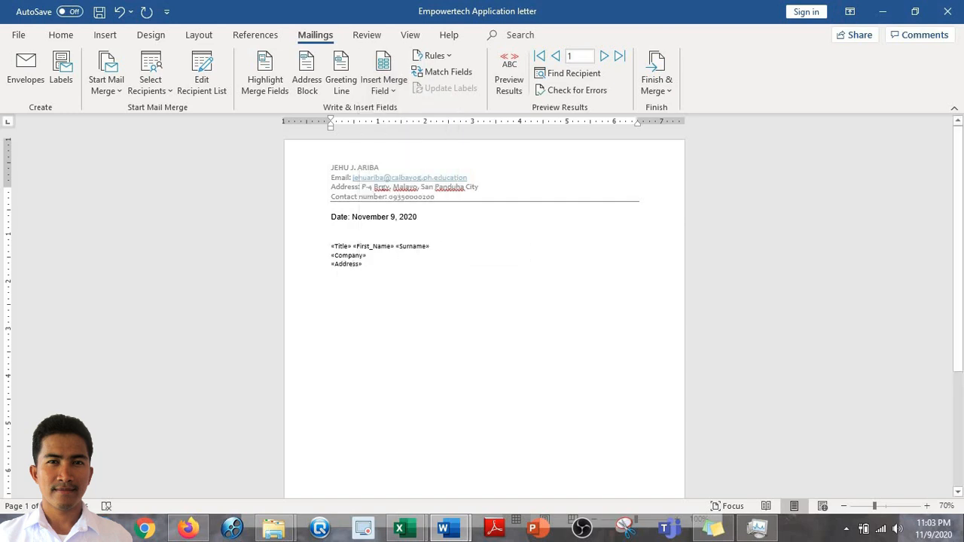
click(392, 92)
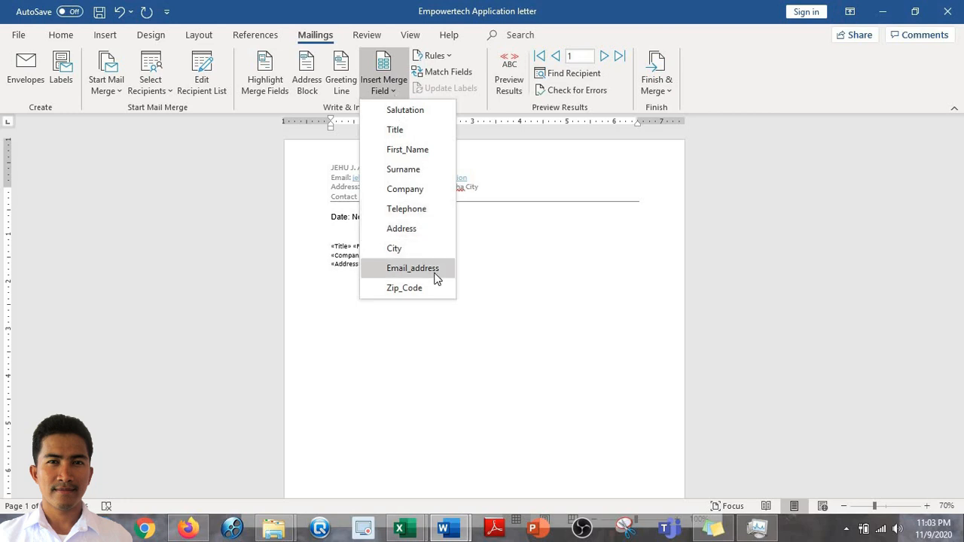
click(433, 215)
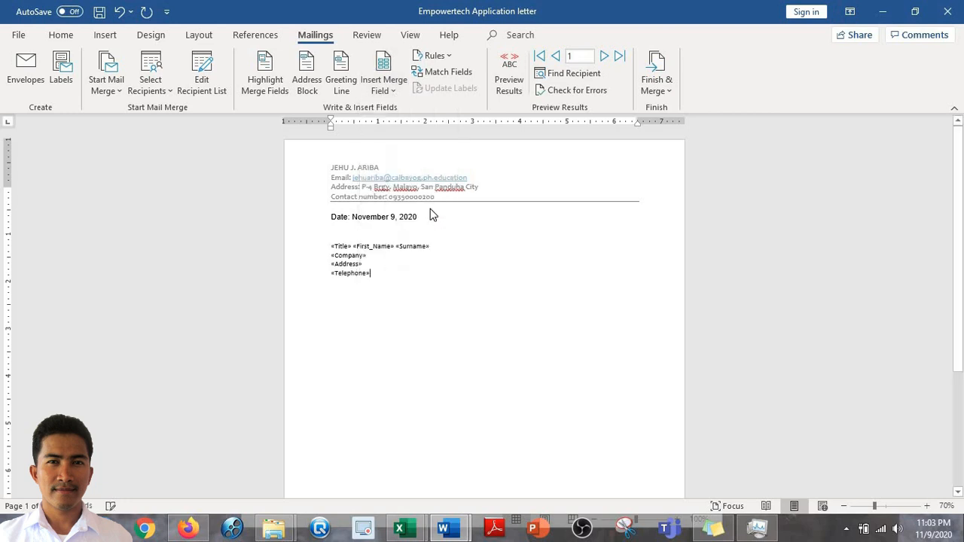
click(392, 85)
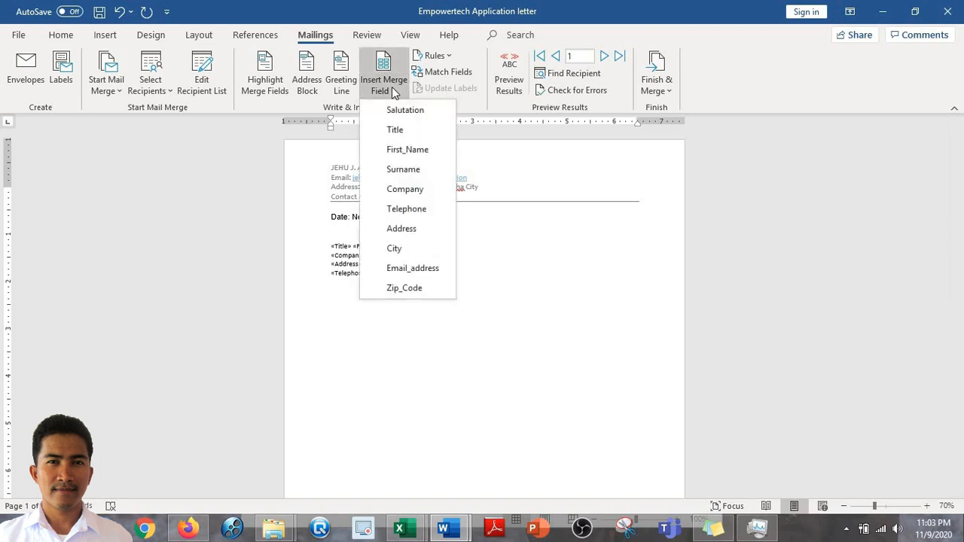
click(478, 267)
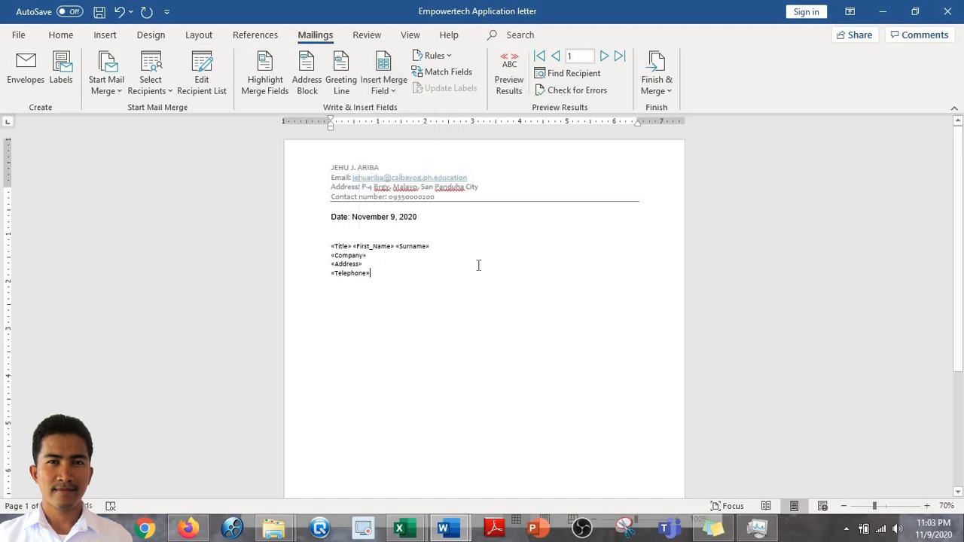
click(383, 88)
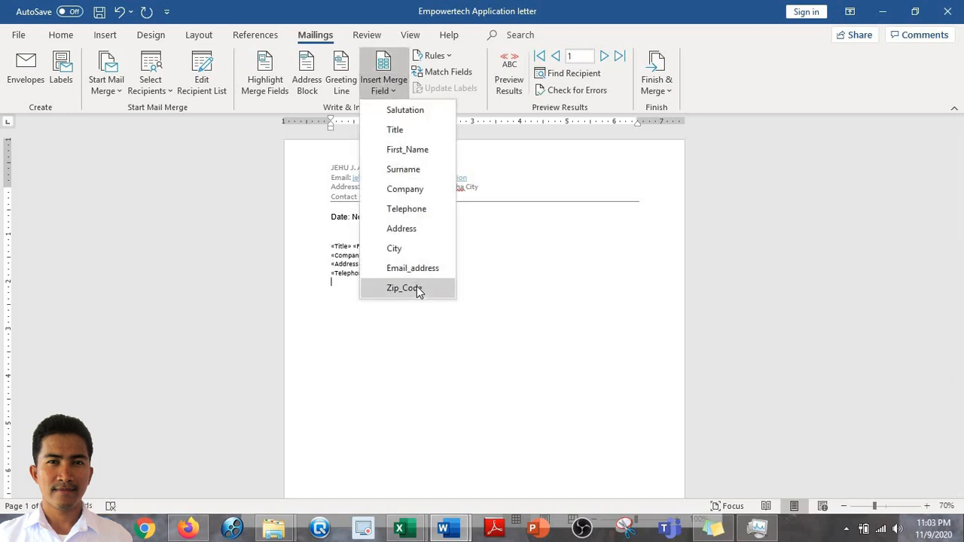
click(416, 290)
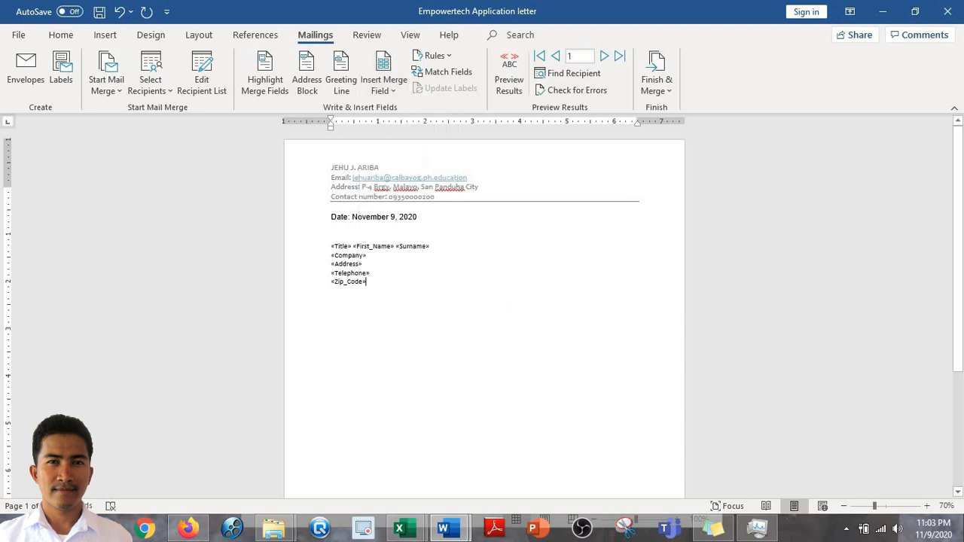
key(Return)
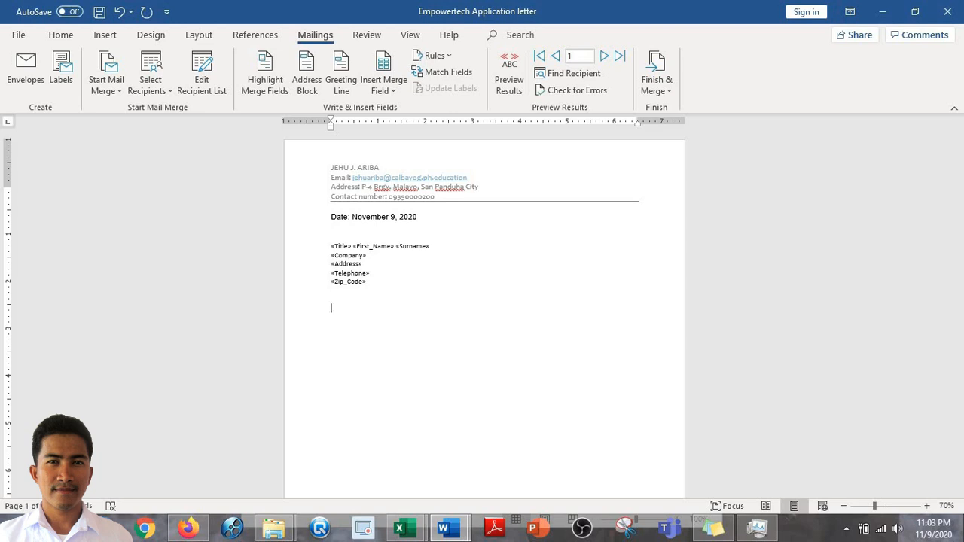
Step: Build the greeting line from «Salutation» «Title» «Surname» merge fields and start a new line beneath
click(384, 90)
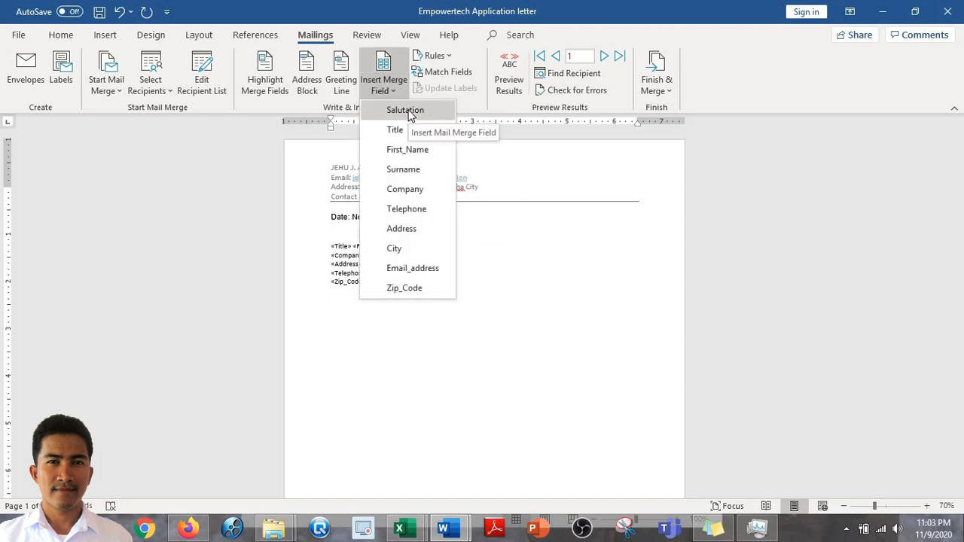
click(406, 110)
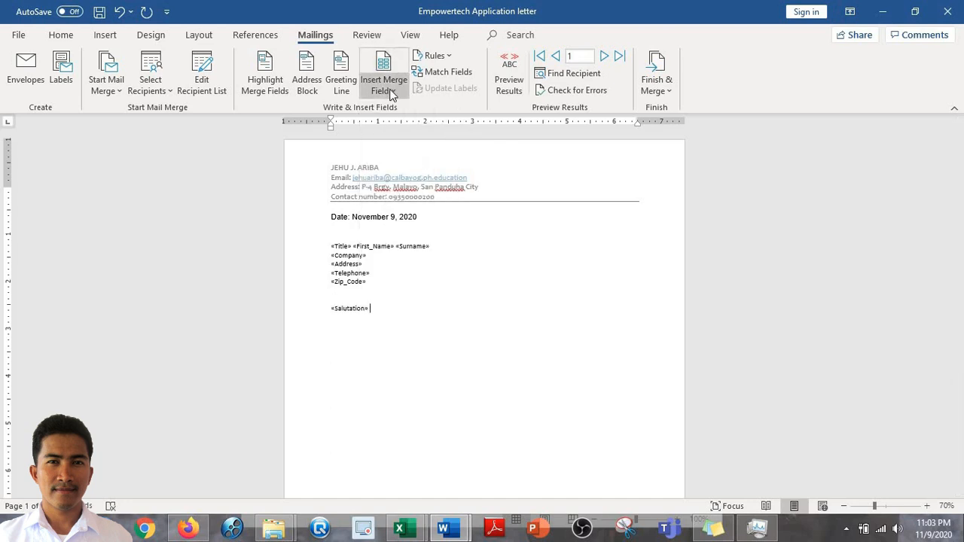
click(391, 90)
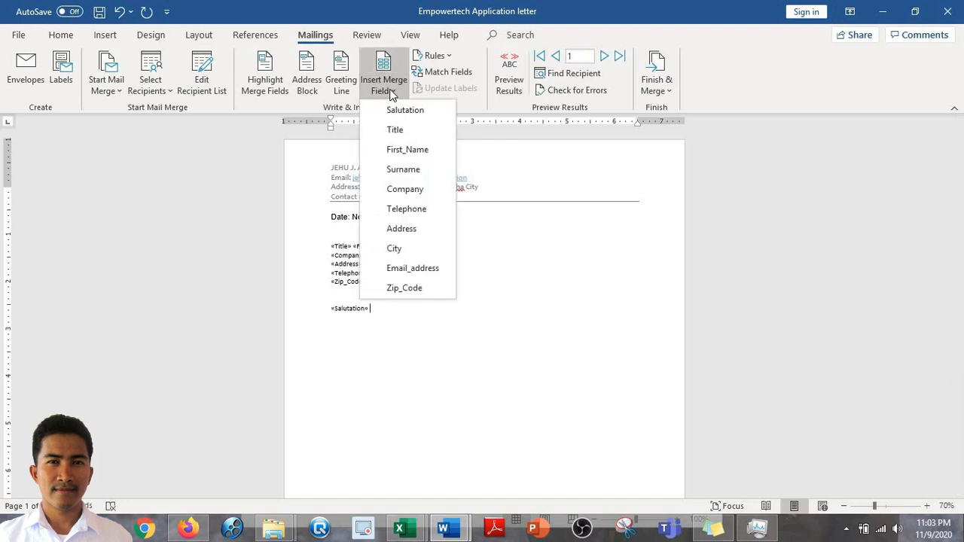
click(410, 134)
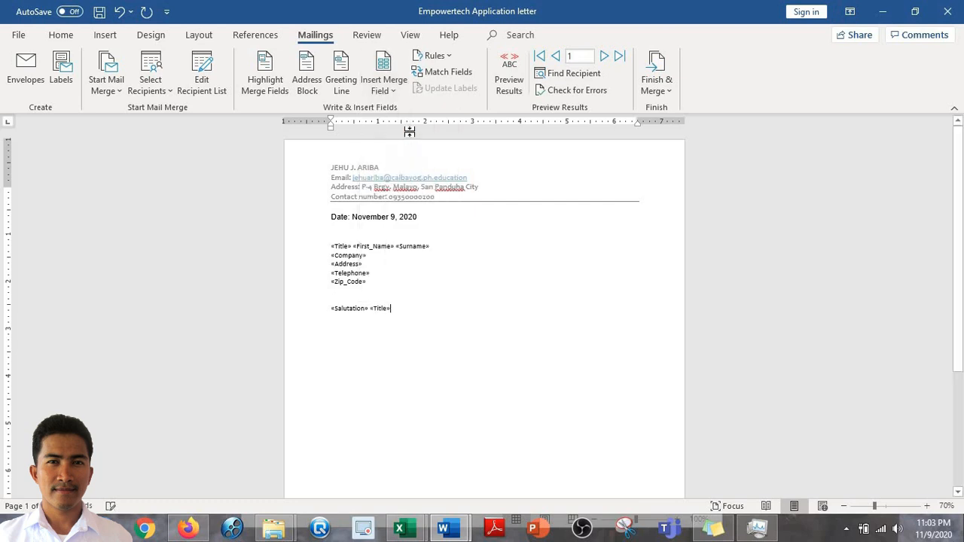
click(395, 90)
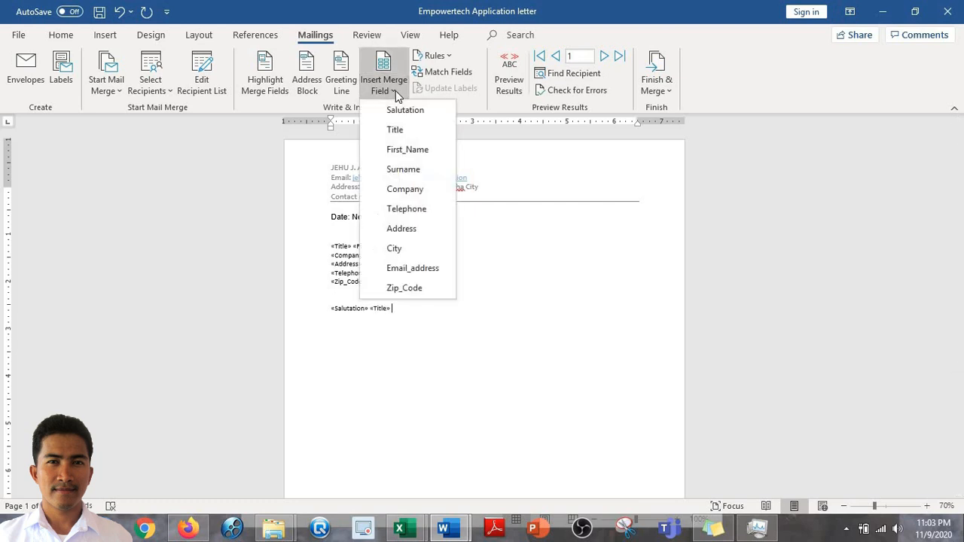
click(413, 170)
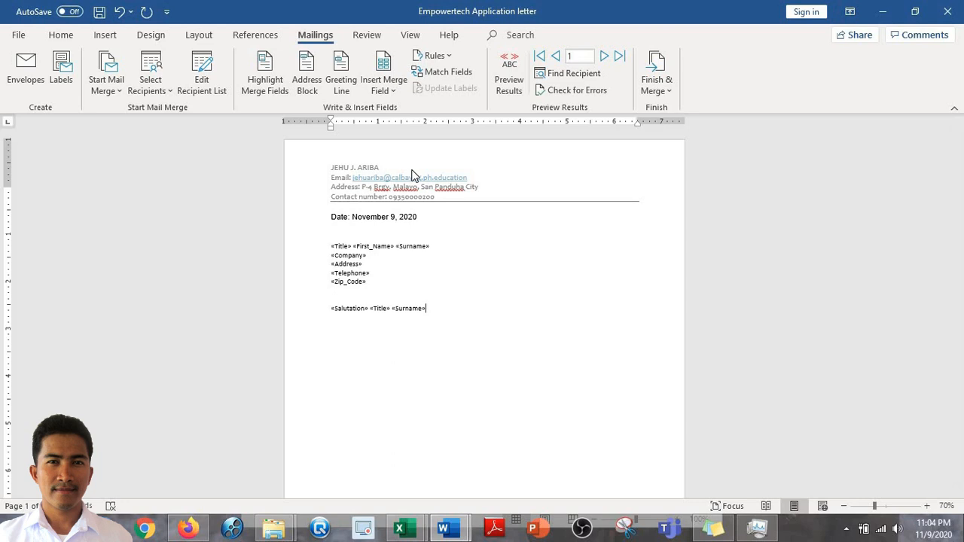
key(Return)
click(398, 93)
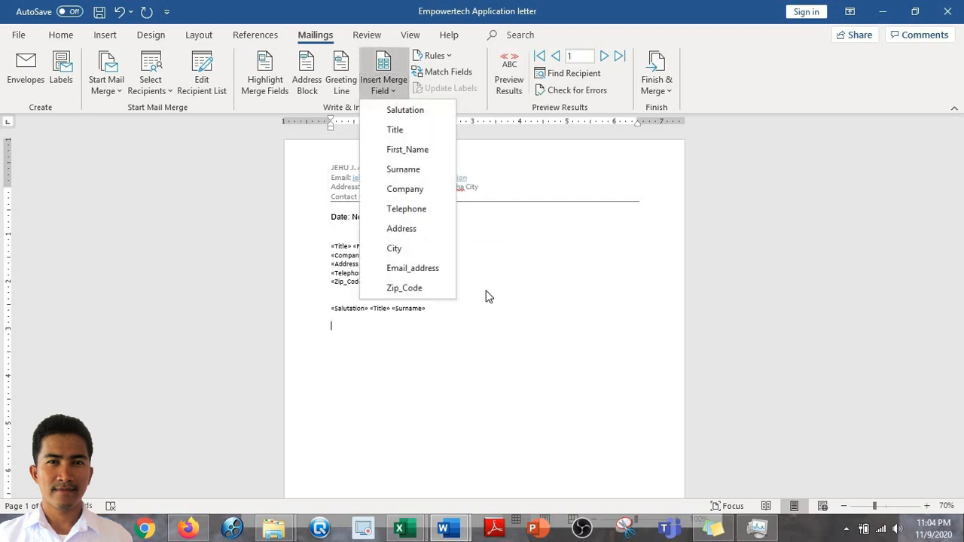
click(404, 327)
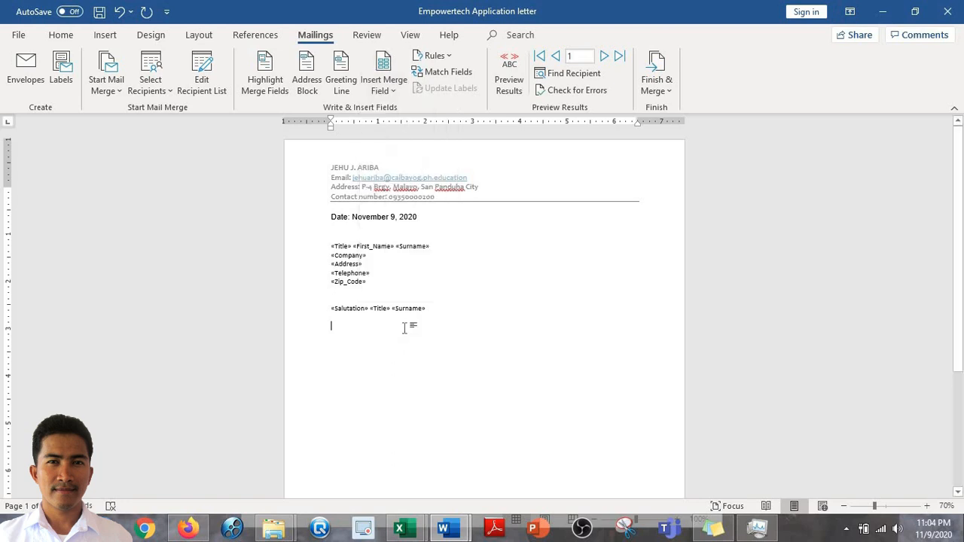
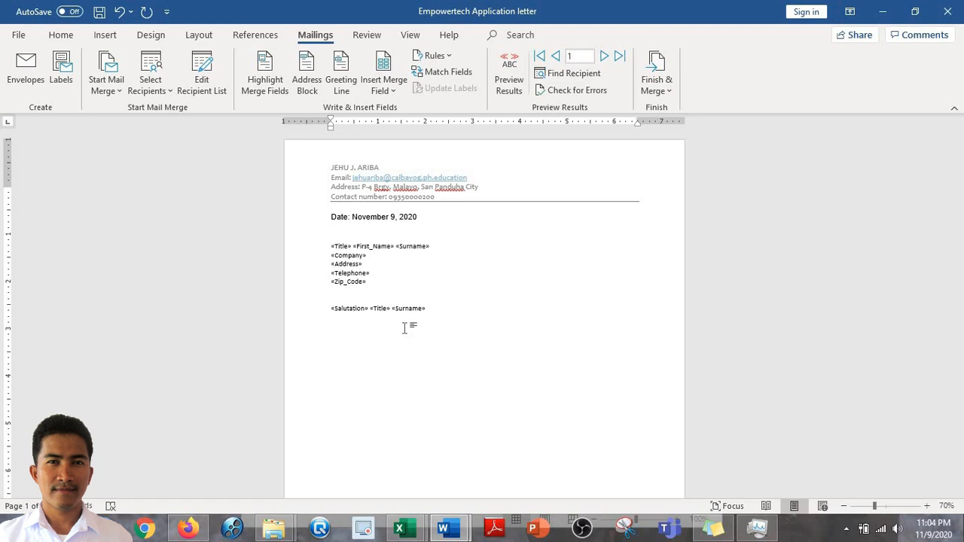
Step: Open Worksheet no. 1, maximize it and zoom to 108% to read it, then close it
right_click(450, 531)
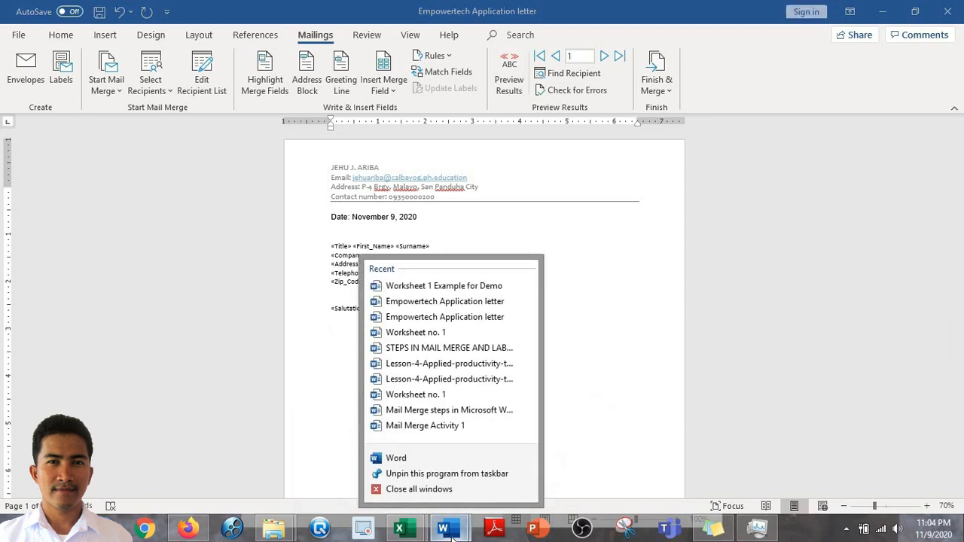
click(461, 335)
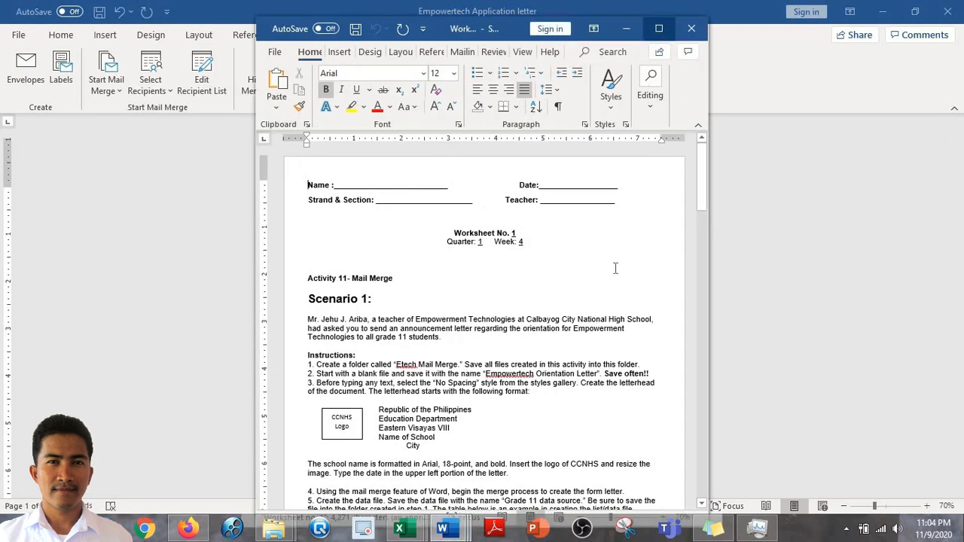
click(658, 28)
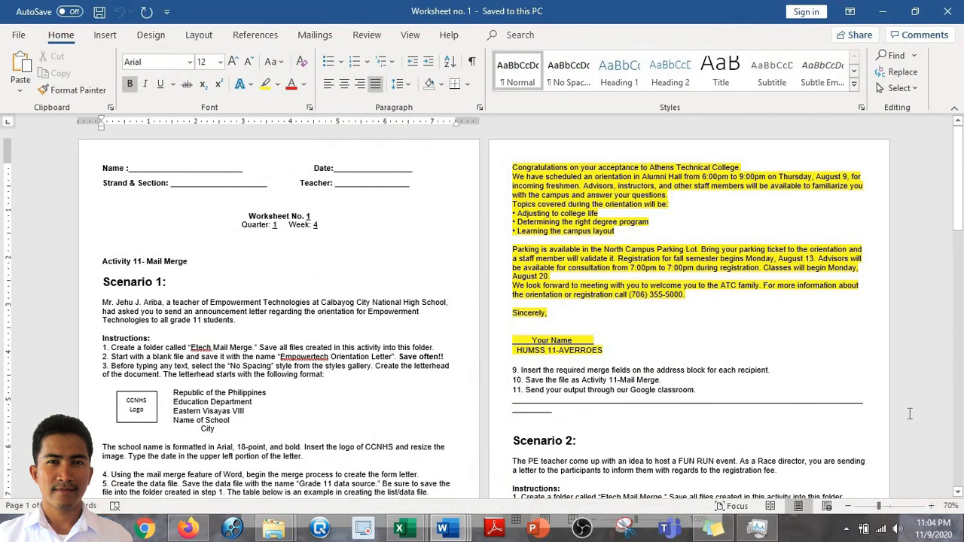
click(932, 506)
click(931, 506)
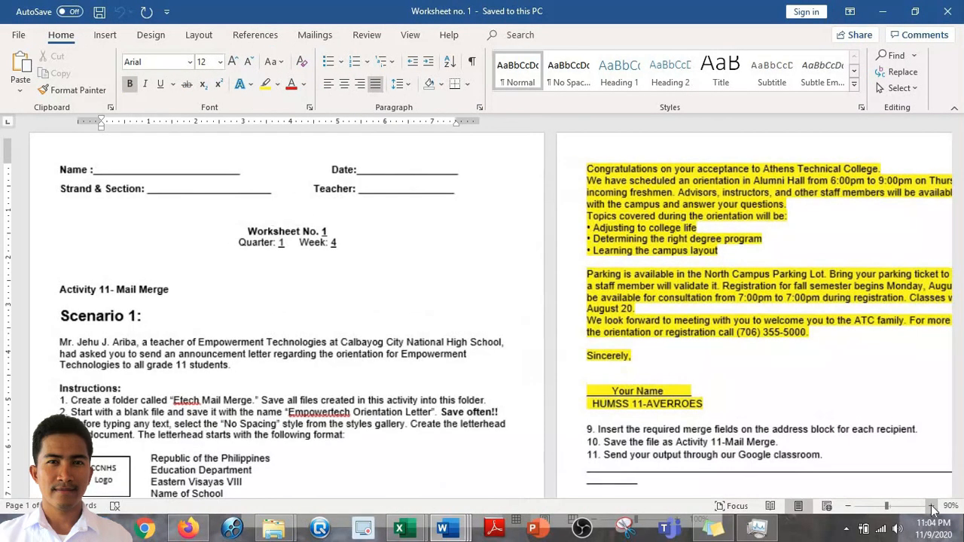
click(890, 507)
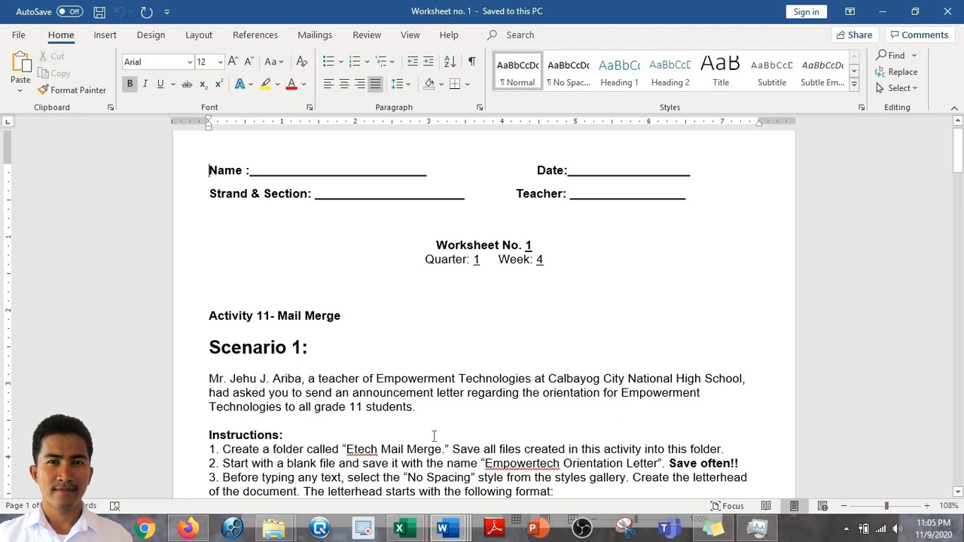
drag(961, 156, 961, 321)
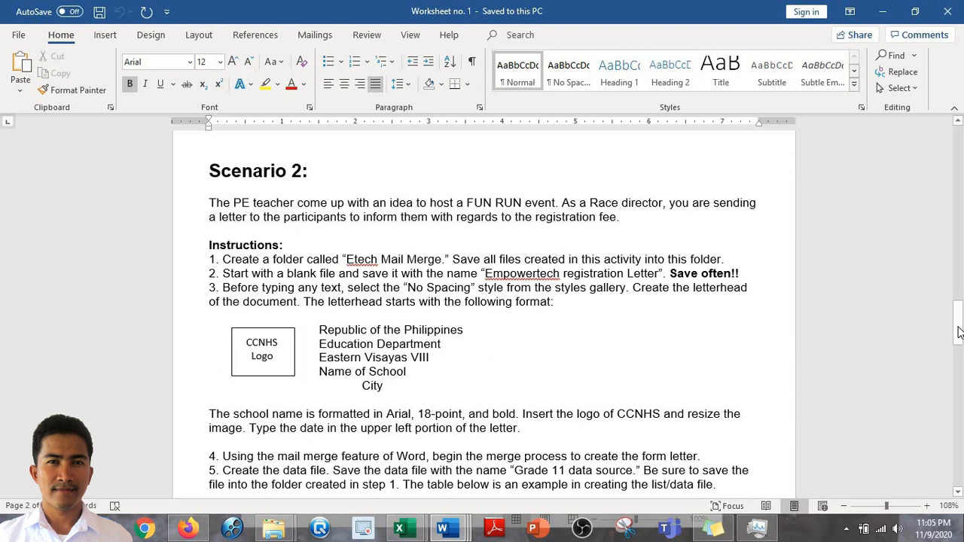
drag(956, 328, 959, 307)
click(950, 11)
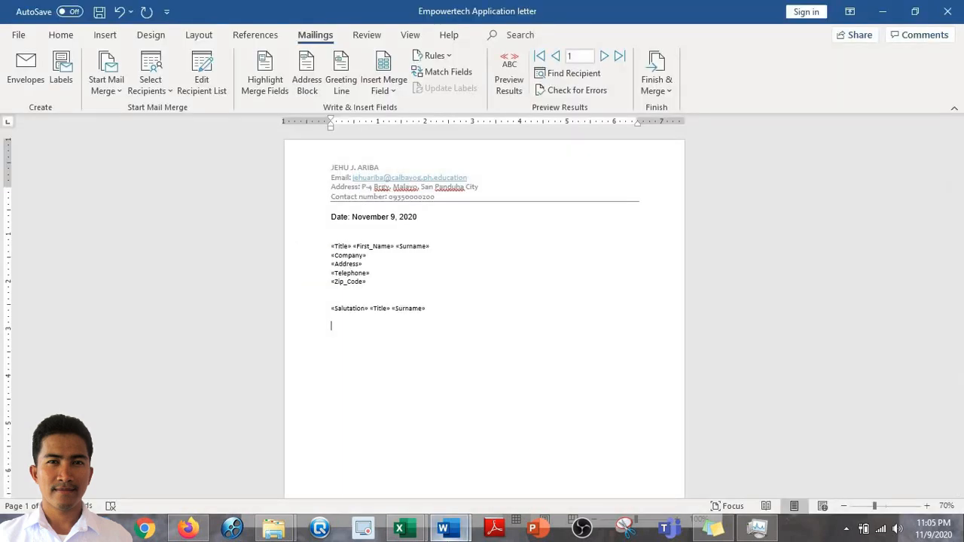
Step: Switch to Worksheet 1 Example for Demo and select its Dear salutation line
mouse_move(443, 529)
click(520, 448)
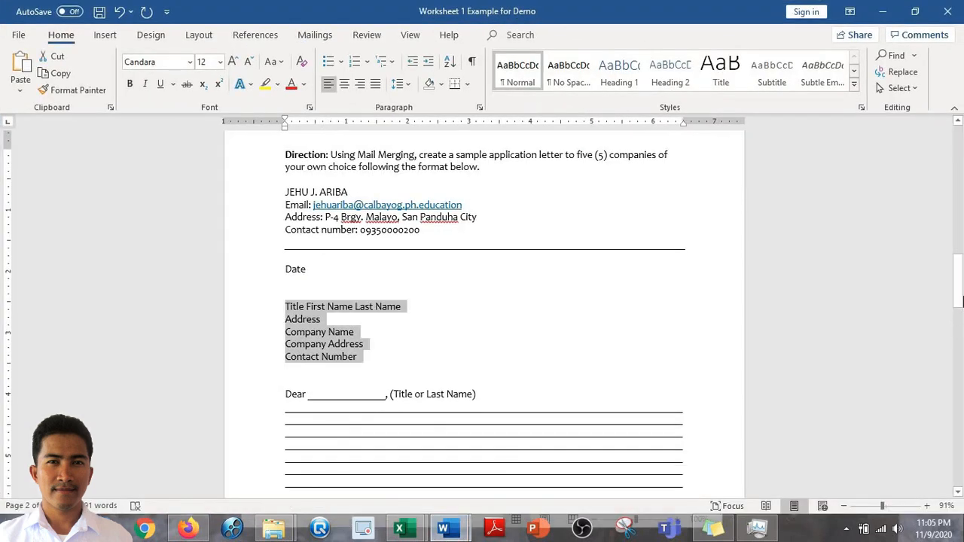
drag(961, 224, 962, 179)
scroll(955, 174, up, 3)
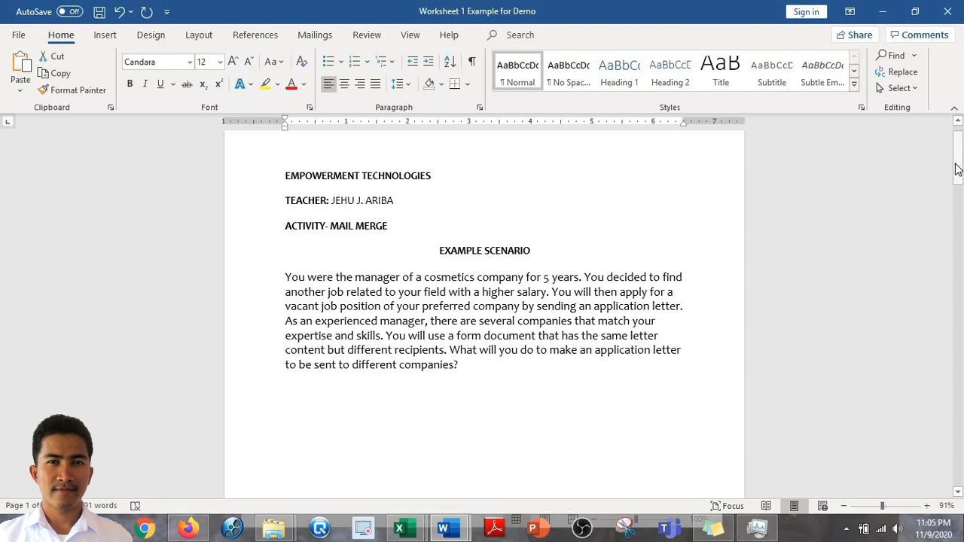
drag(957, 170, 960, 310)
scroll(646, 217, down, 2)
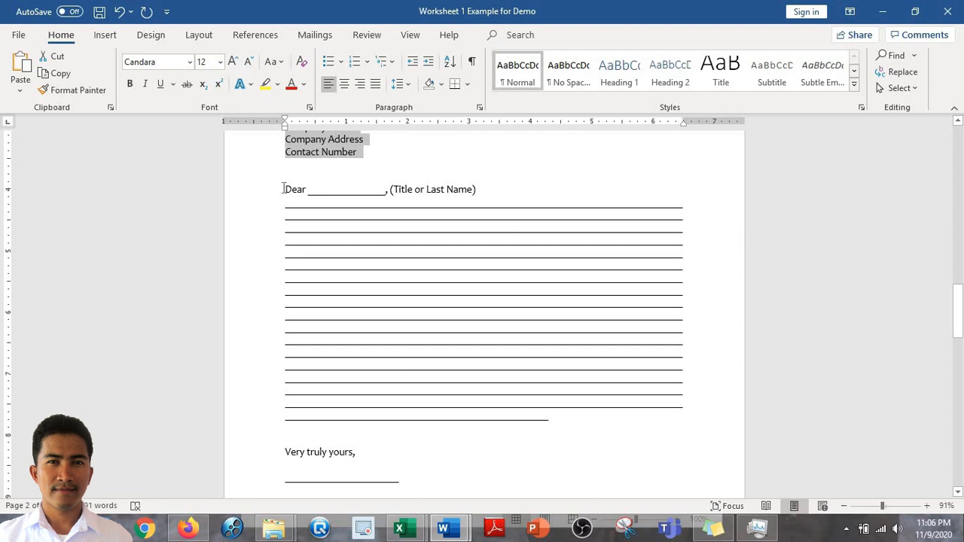
drag(287, 189, 479, 191)
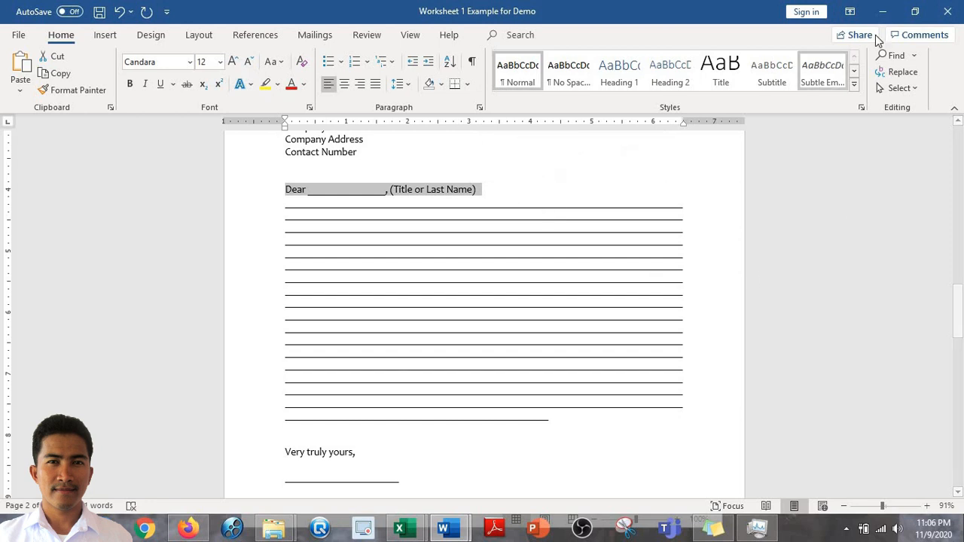
click(890, 9)
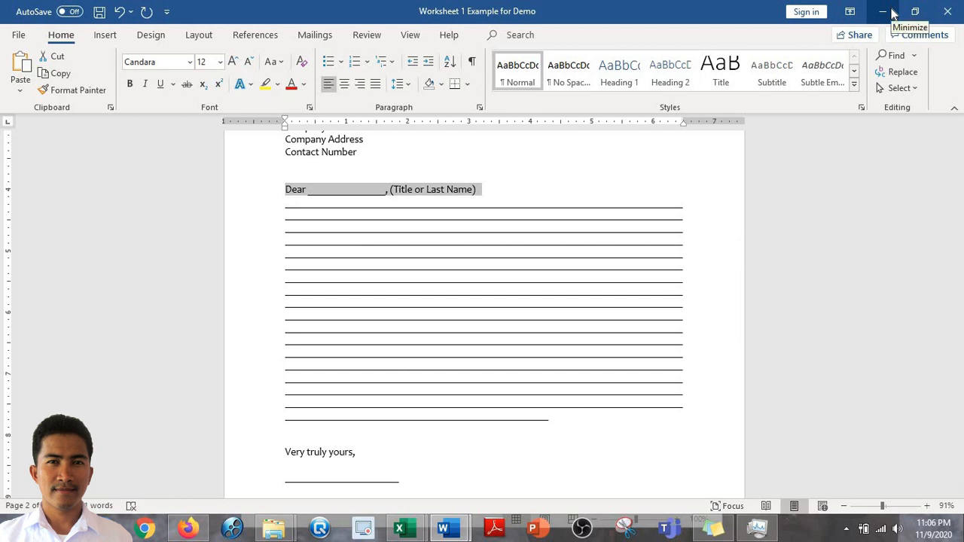
click(891, 12)
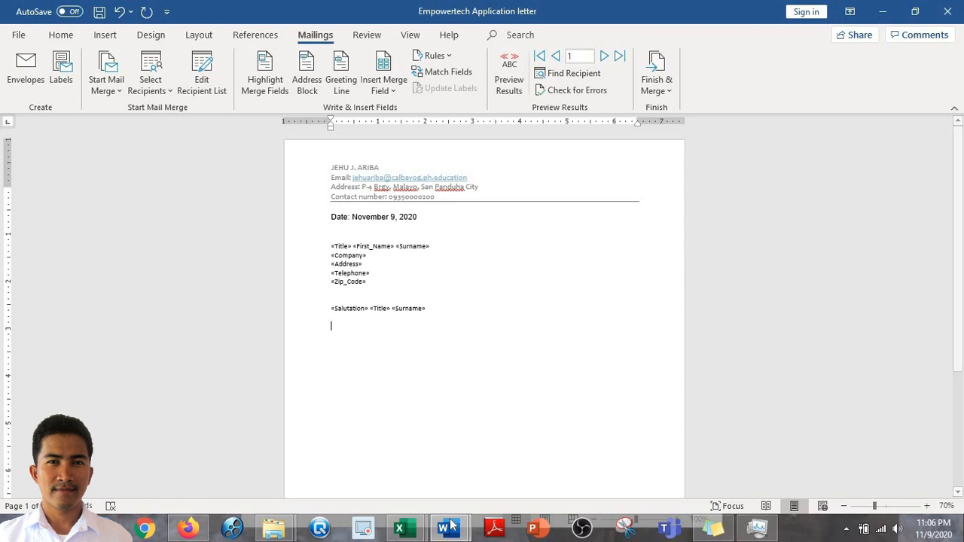
Step: Select the example letter's body from Good Day through the signature for copying
mouse_move(450, 527)
click(505, 470)
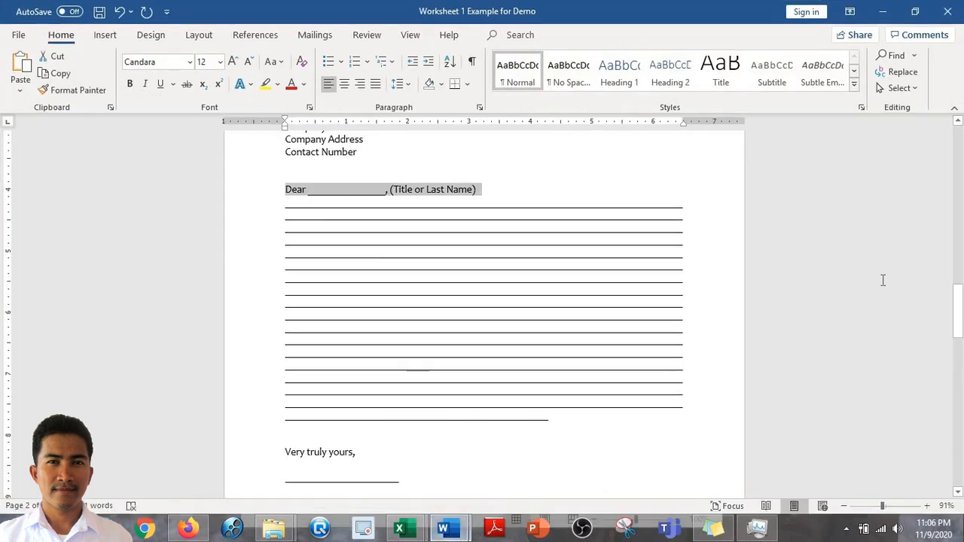
drag(960, 312, 961, 420)
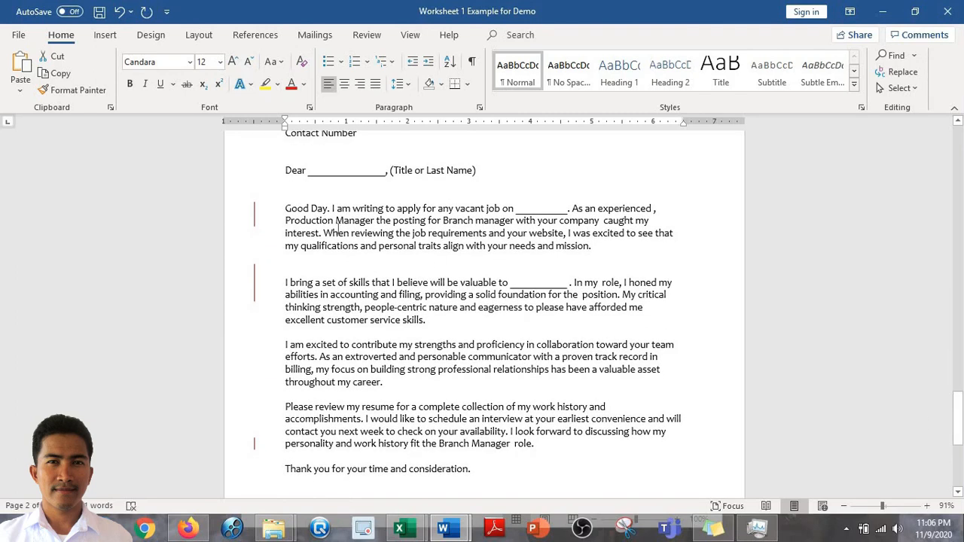
click(287, 208)
drag(412, 343, 469, 332)
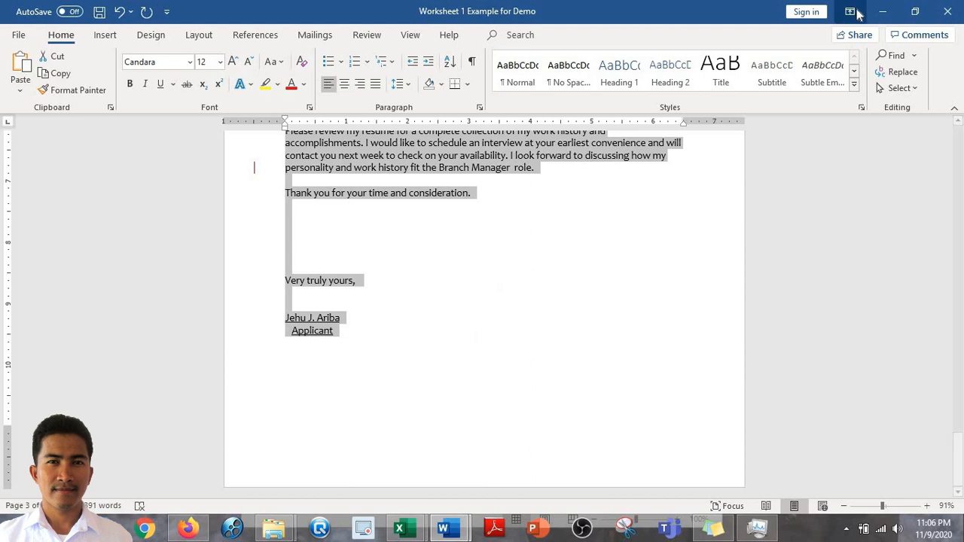
click(883, 11)
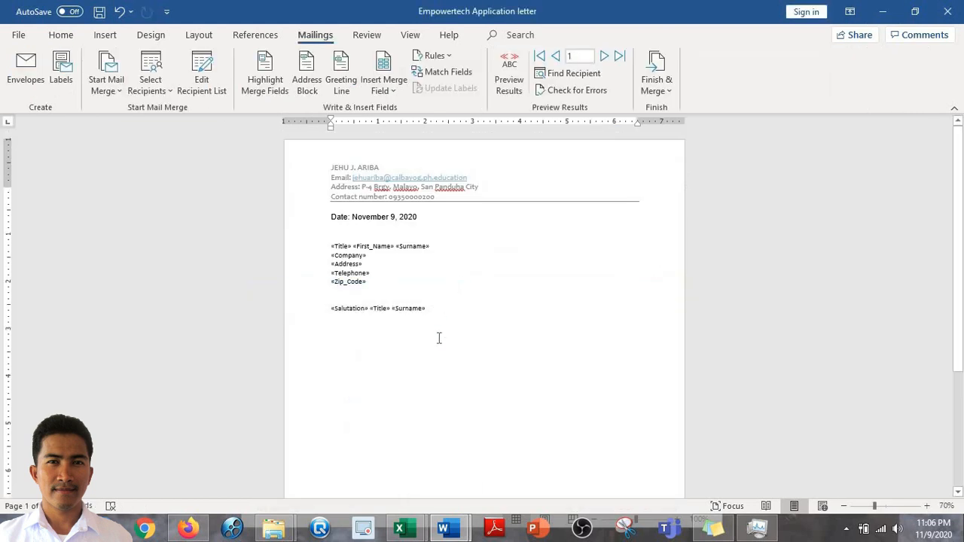
Step: Paste the copied body below the salutation and zoom the letter to 95%
key(ctrl+v)
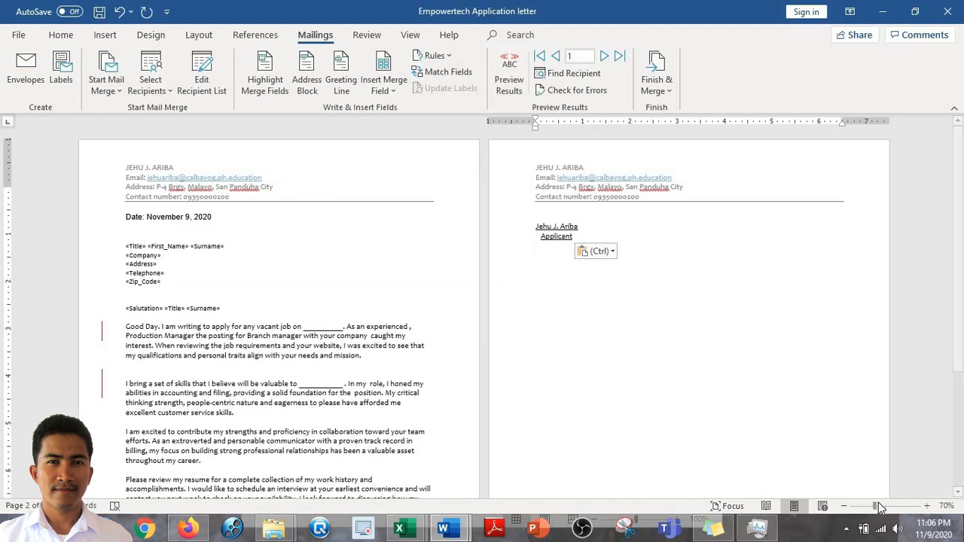
drag(878, 507, 883, 507)
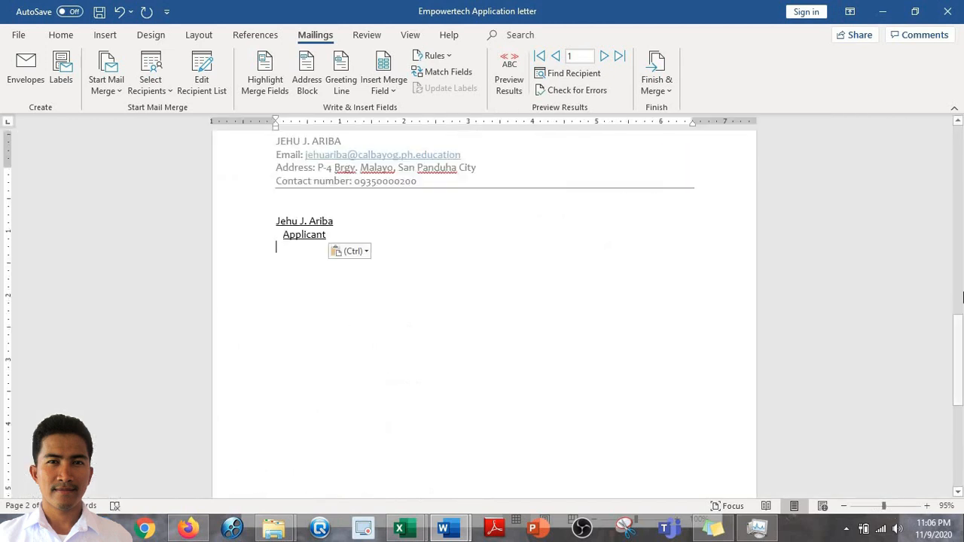
drag(959, 340, 959, 179)
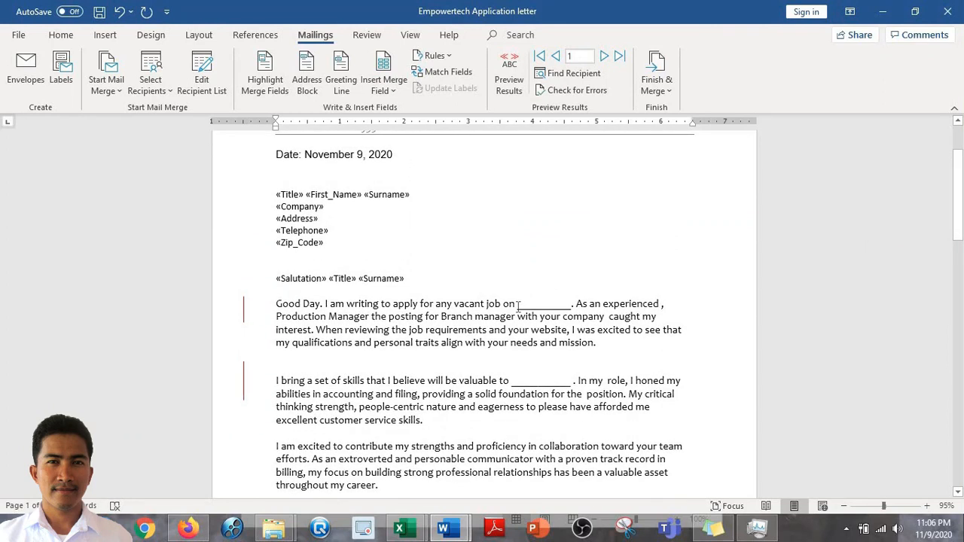
click(518, 304)
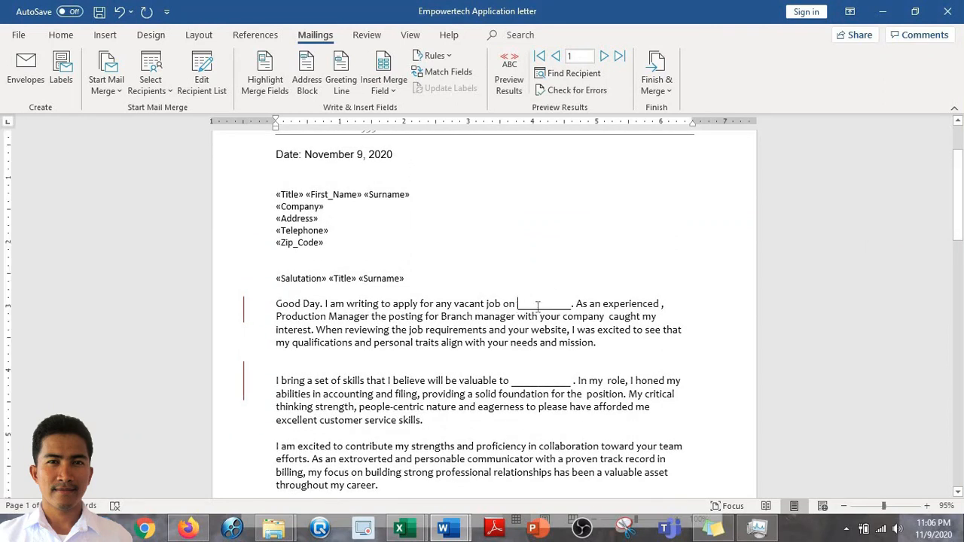
Step: Replace the blanks after 'job on' and 'valuable to' with «Company» fields, dropping the extra period
drag(537, 305, 572, 305)
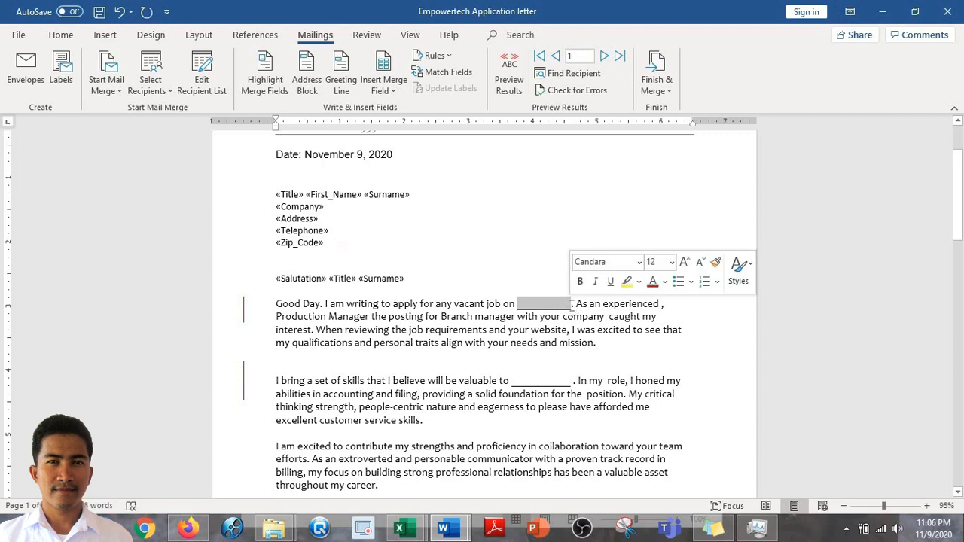
key(BackSpace)
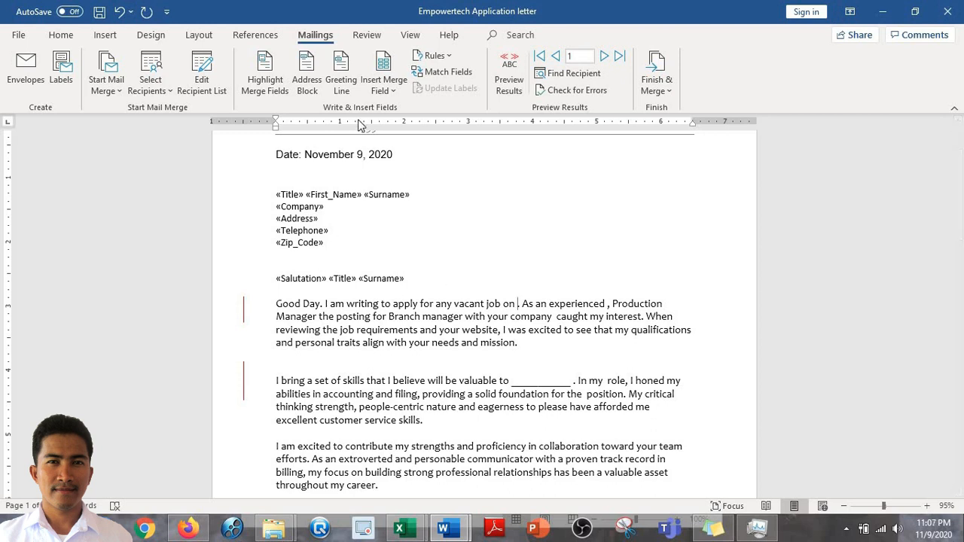
click(391, 87)
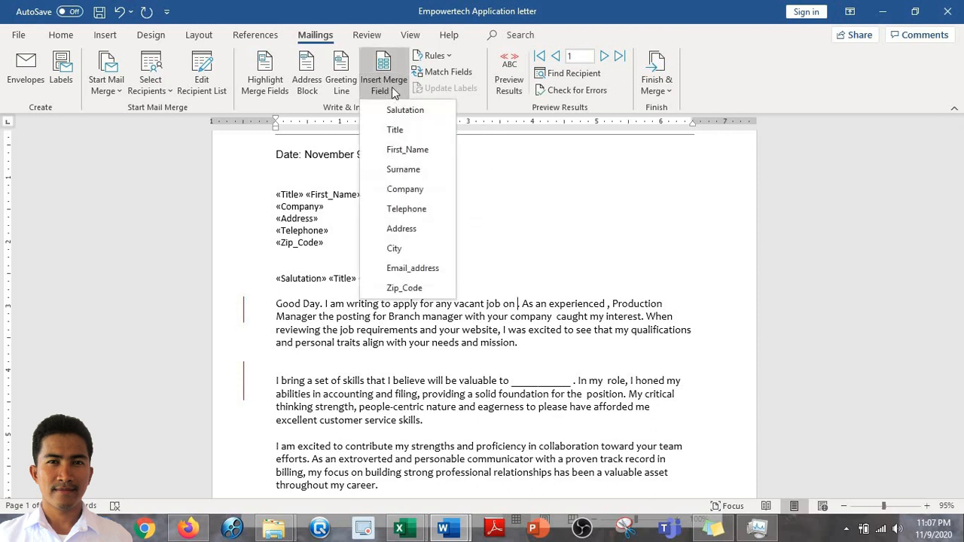
click(424, 192)
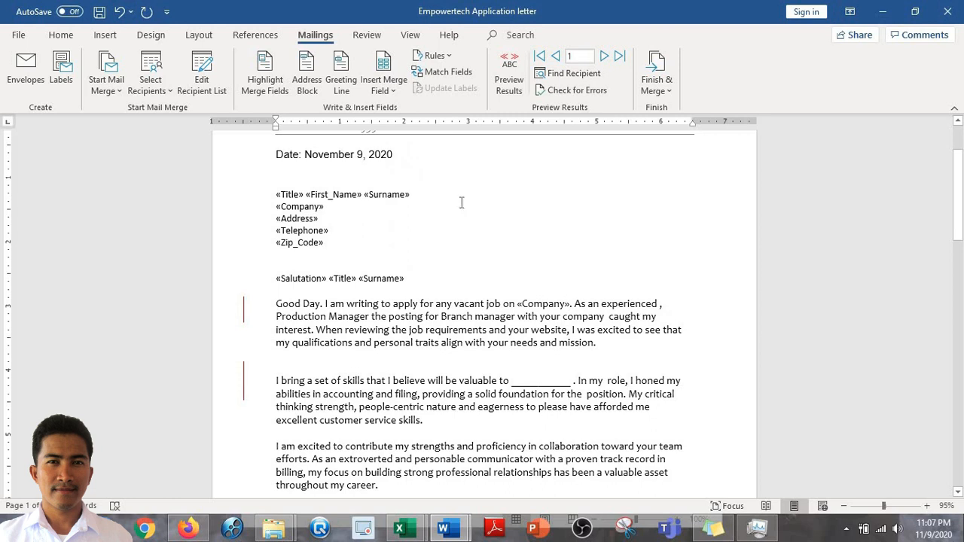
drag(511, 381, 572, 382)
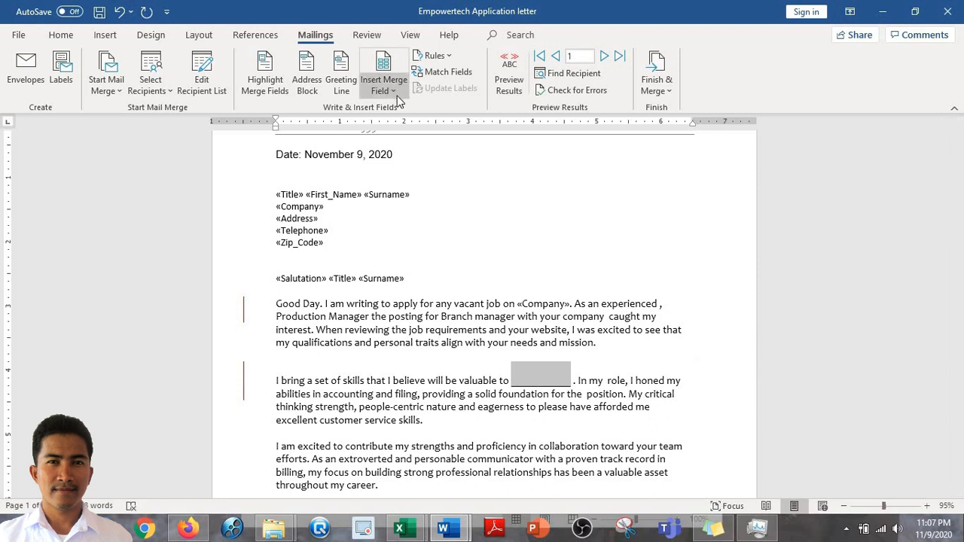
key(Delete)
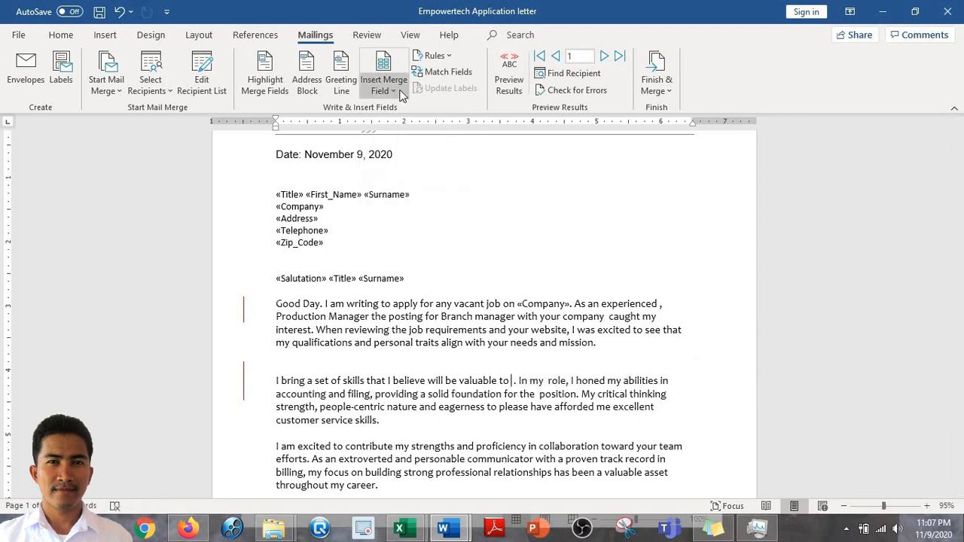
click(401, 90)
click(411, 190)
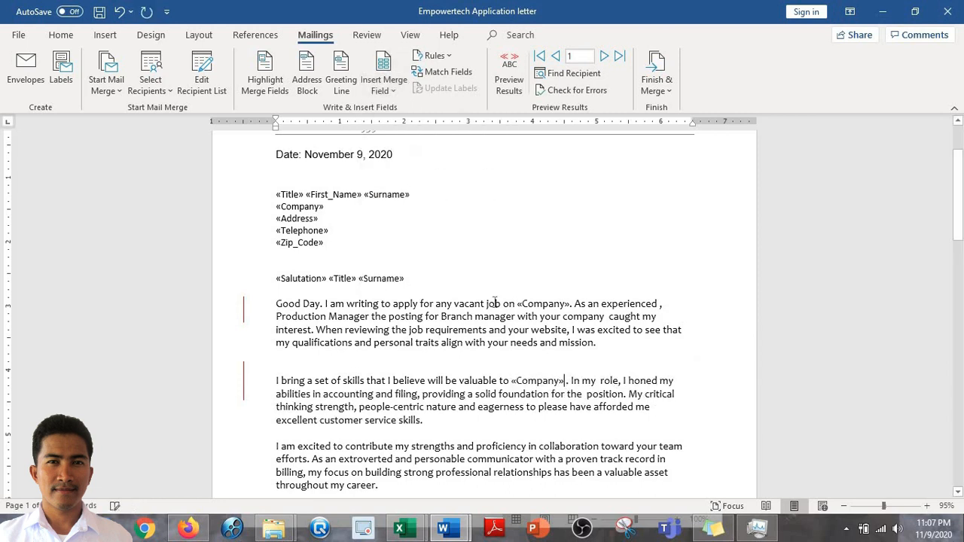
key(Delete)
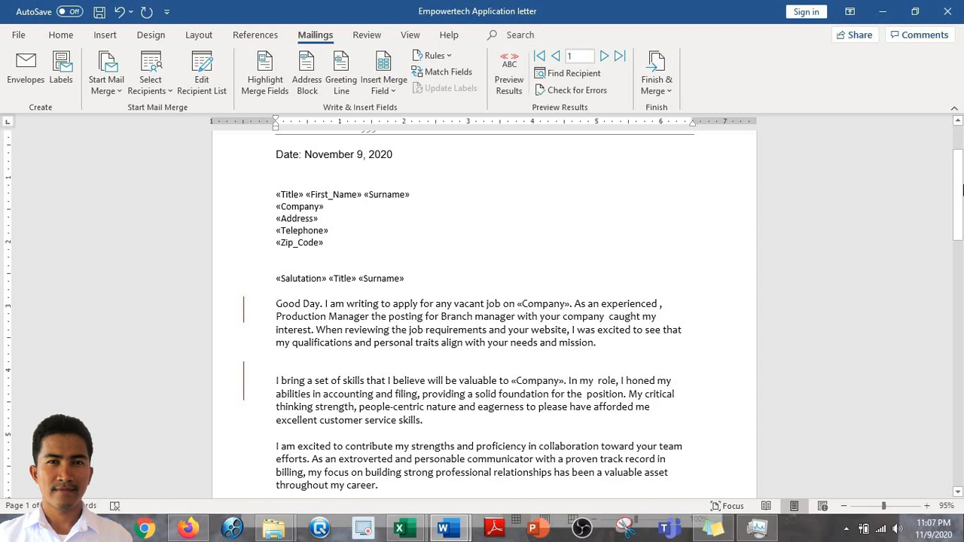
drag(961, 190, 962, 305)
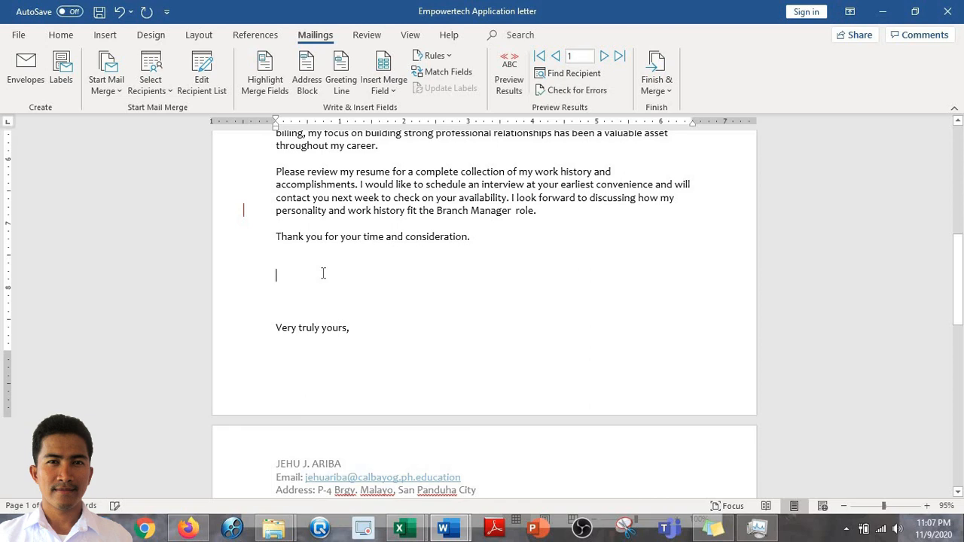
Step: Delete three blank lines around 'Very truly yours,' and check the signature name and Applicant lines
key(BackSpace)
key(BackSpace)
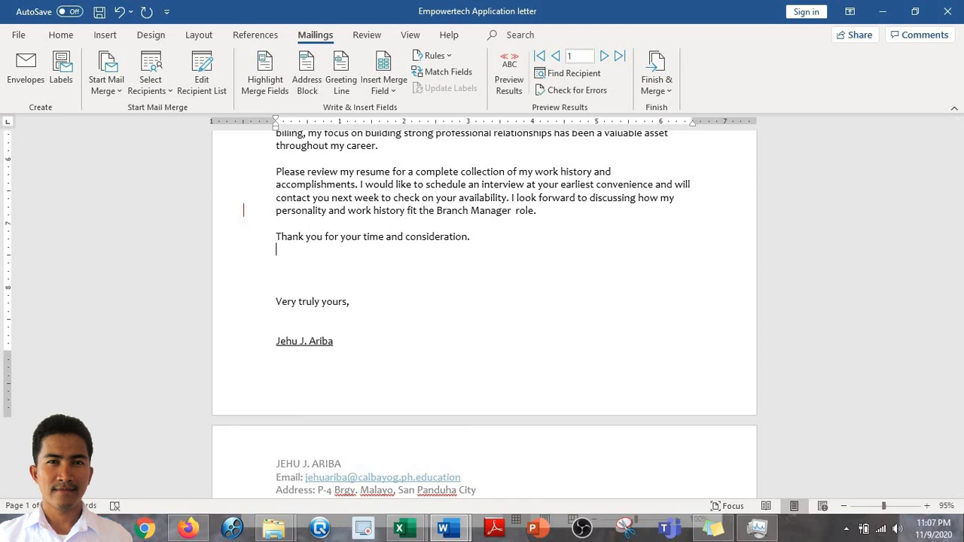
key(BackSpace)
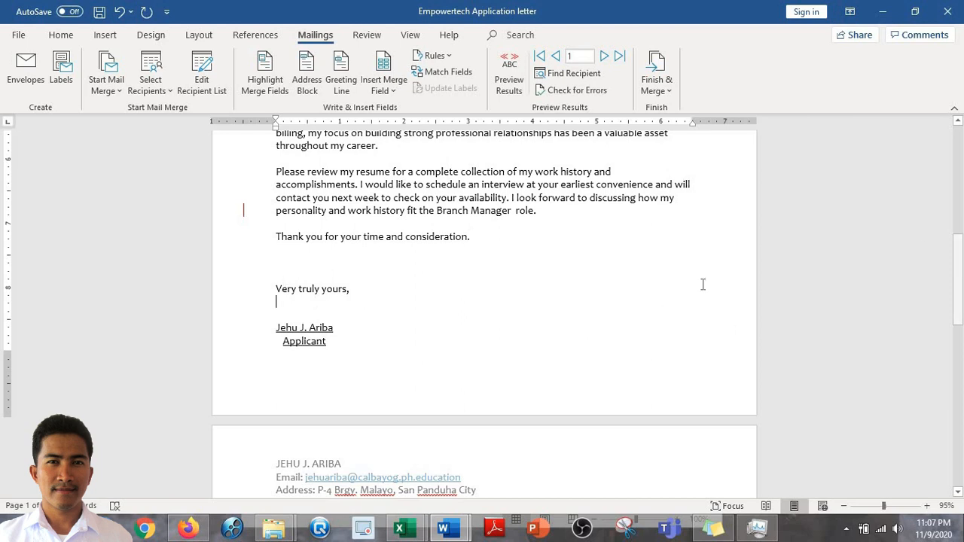
key(BackSpace)
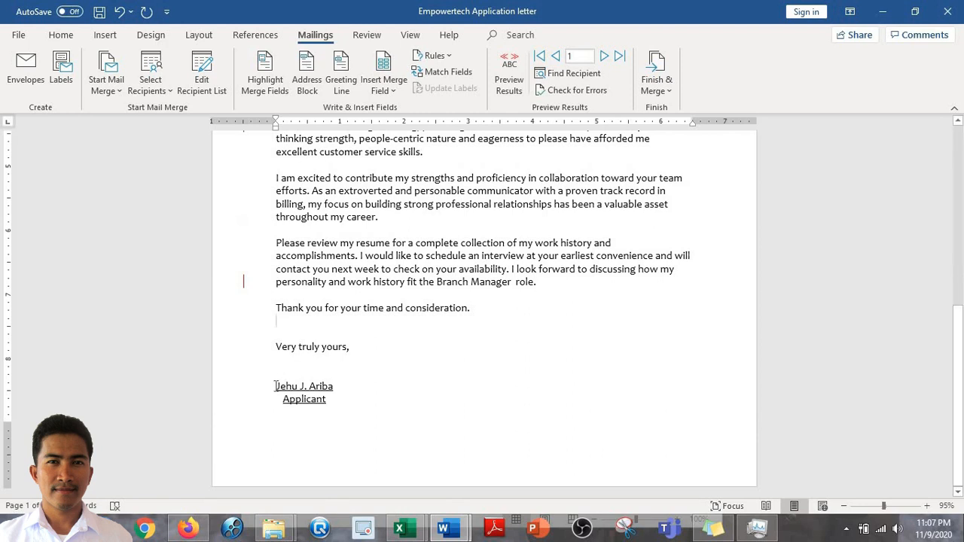
triple_click(325, 385)
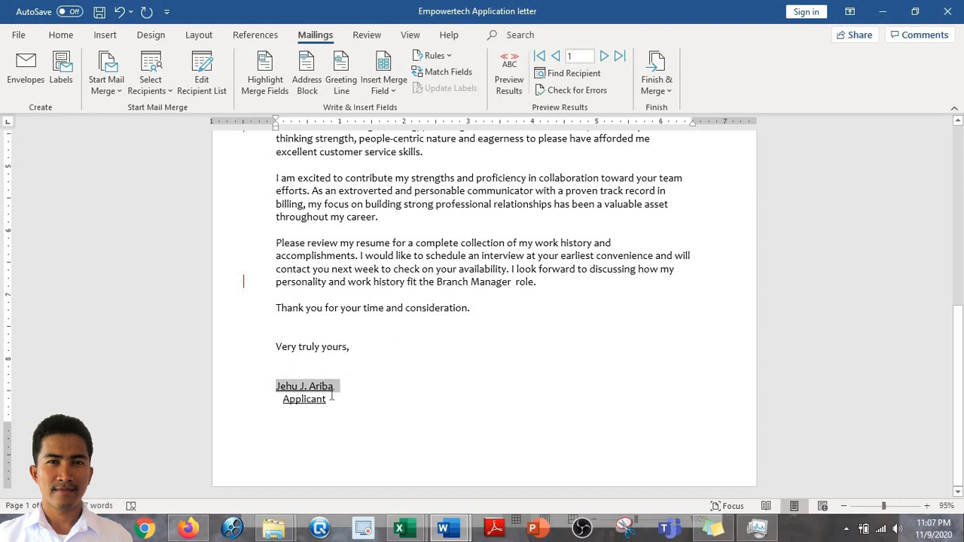
click(332, 396)
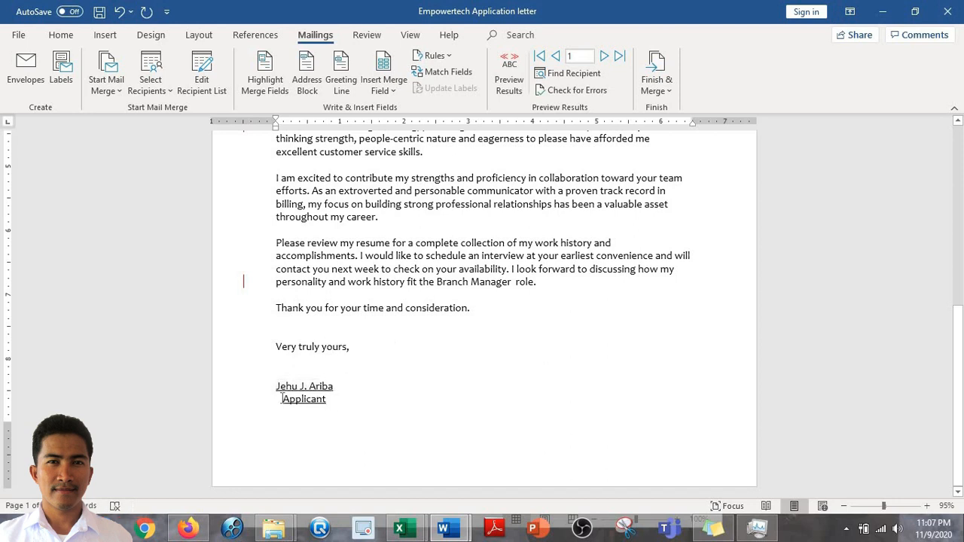
drag(328, 399, 285, 401)
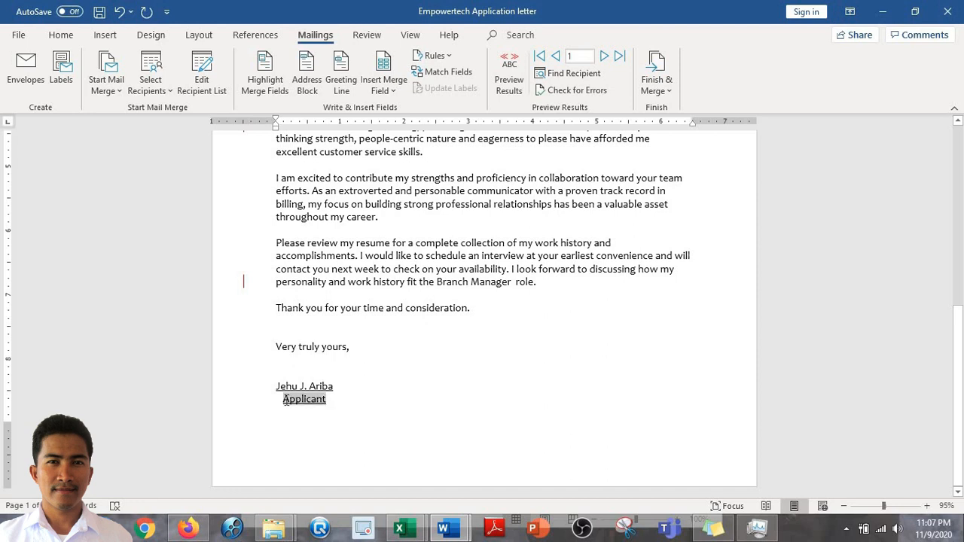
click(372, 392)
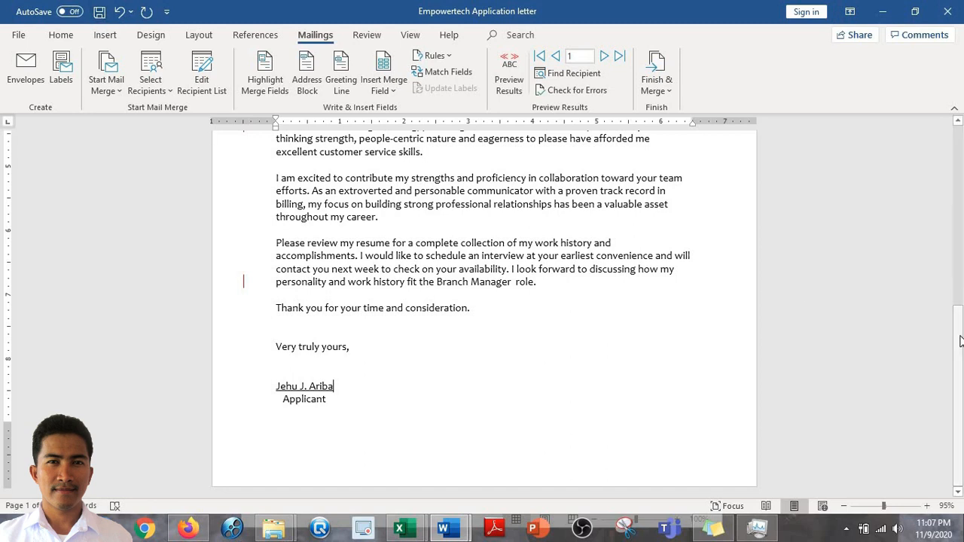
drag(960, 339, 959, 148)
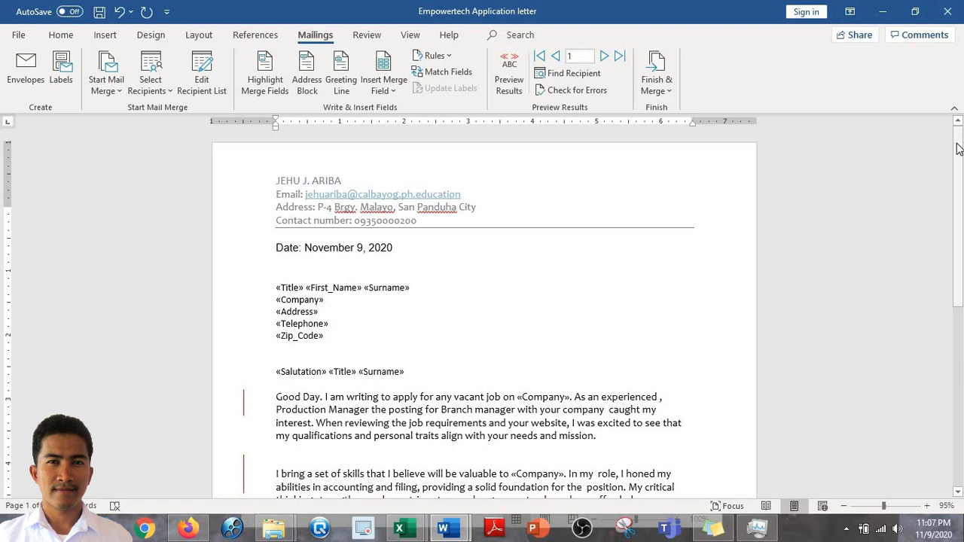
Step: Preview record 1 and check XYZ Health Trends Inc. in the first two paragraphs
click(512, 90)
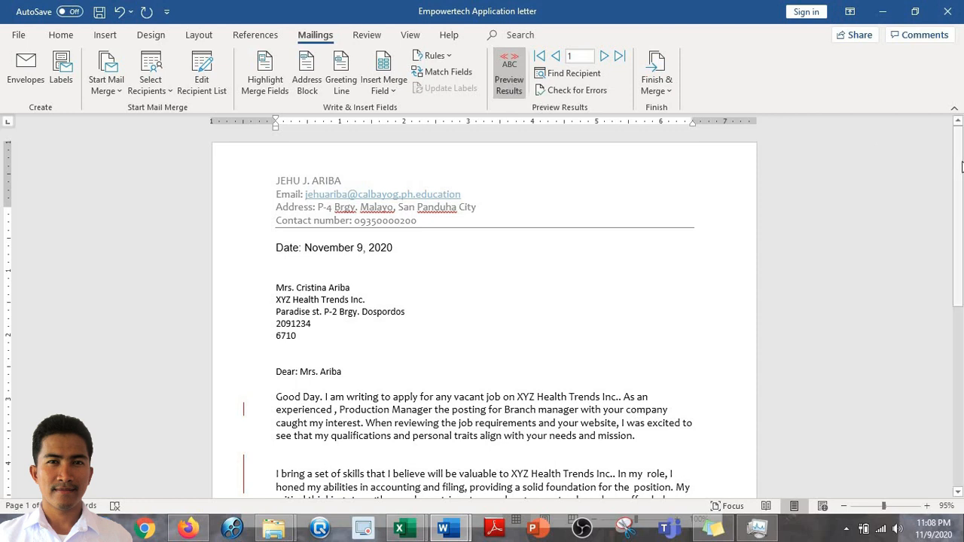
drag(960, 165, 960, 199)
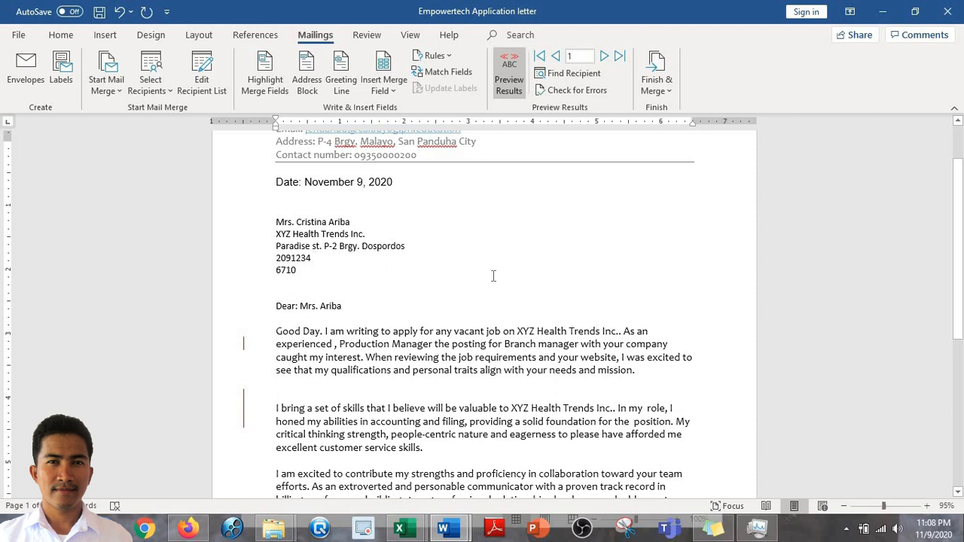
mouse_move(516, 331)
mouse_down()
mouse_move(622, 332)
mouse_move(588, 345)
mouse_move(618, 331)
mouse_up()
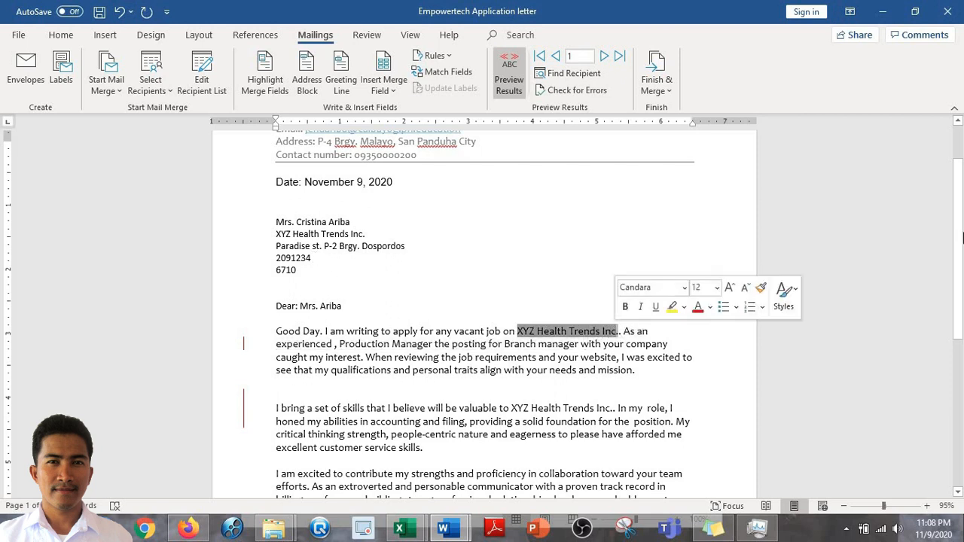
scroll(960, 294, down, 2)
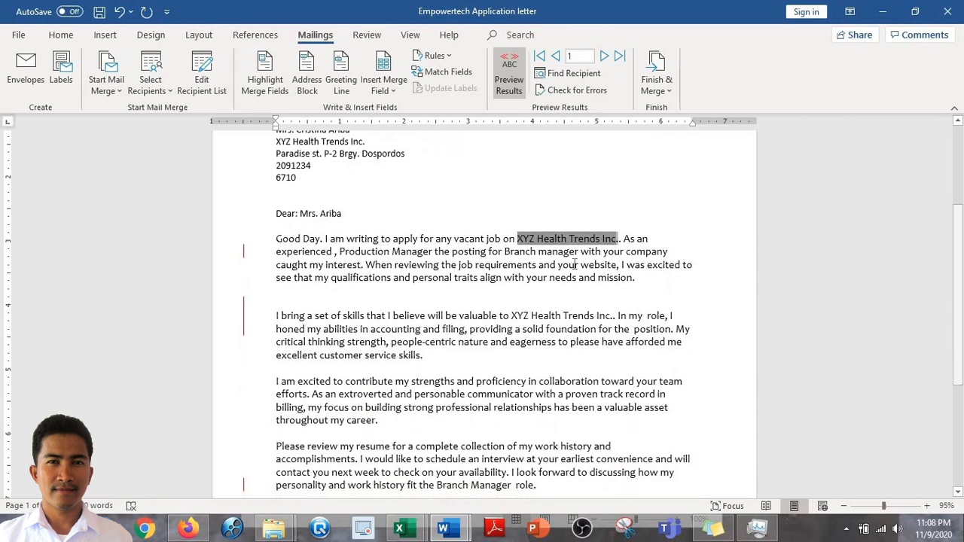
mouse_move(511, 316)
mouse_down()
mouse_move(610, 329)
mouse_move(614, 315)
mouse_up()
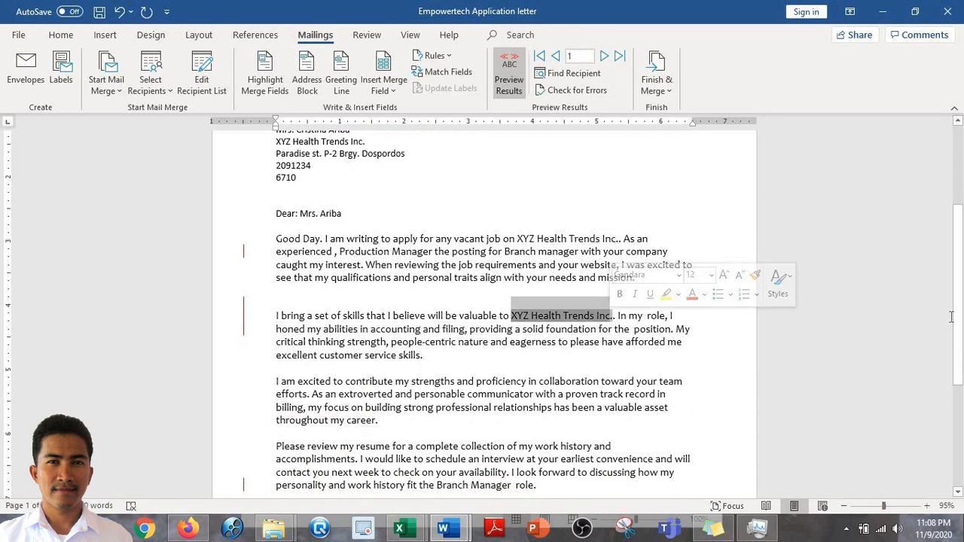
scroll(958, 413, down, 4)
drag(959, 413, 958, 402)
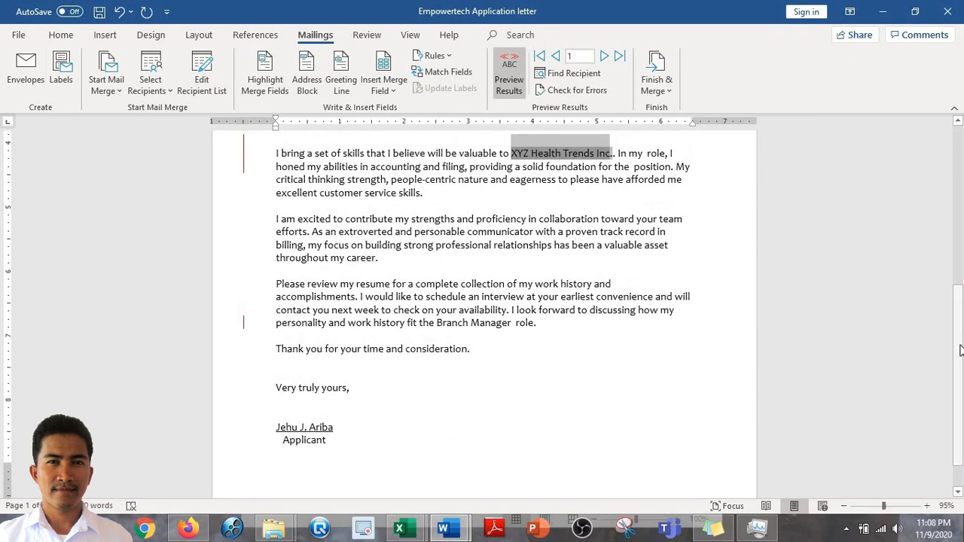
drag(960, 342, 950, 241)
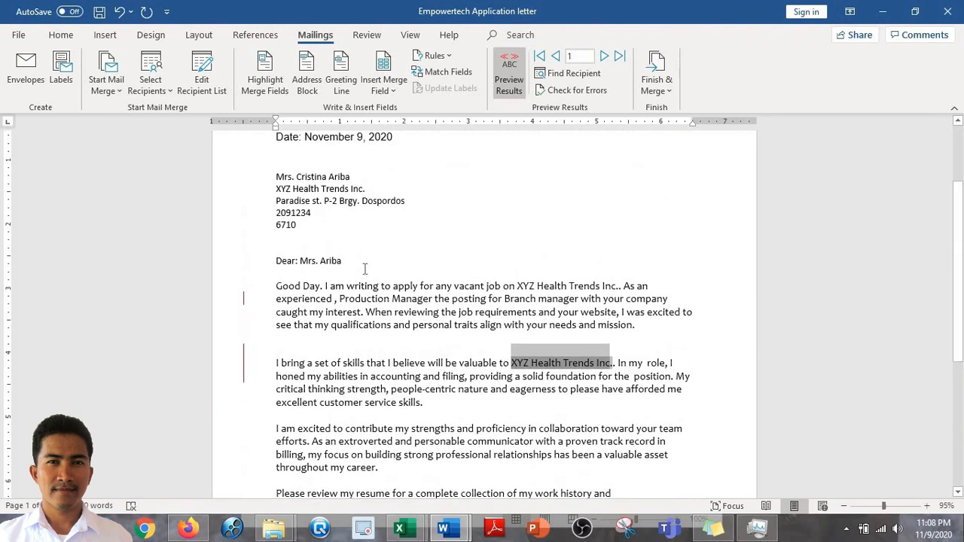
Step: Review the Good Day paragraph and glance at the Insert Merge Field list without inserting
triple_click(615, 334)
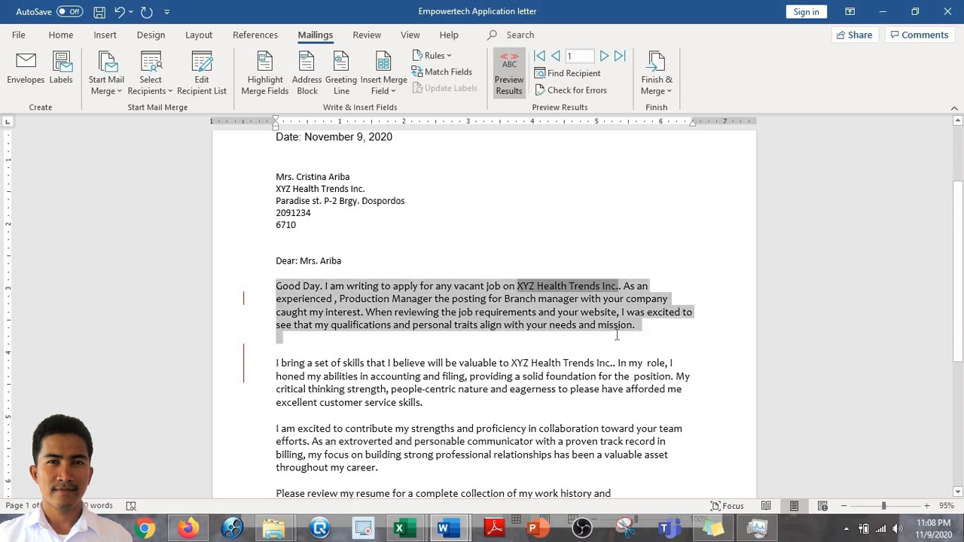
click(548, 305)
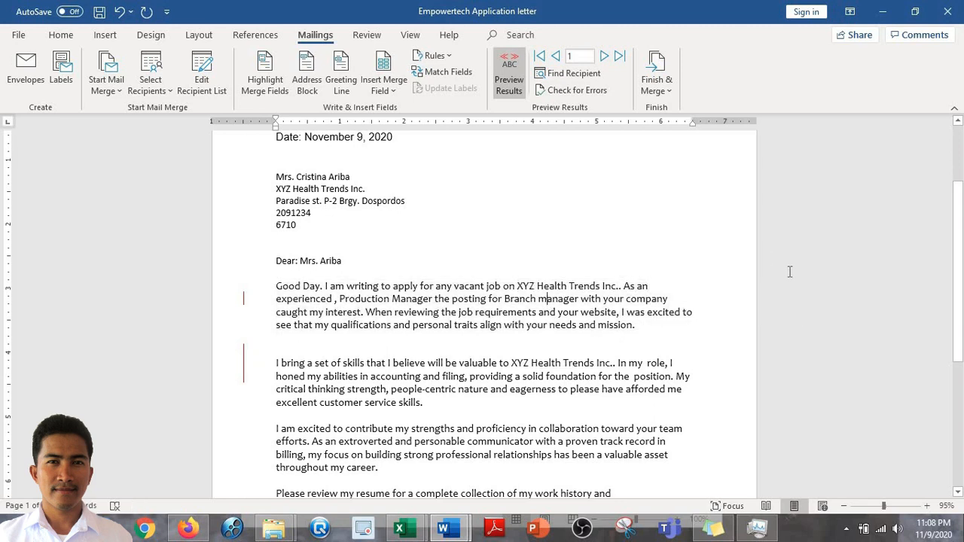
drag(961, 237, 962, 187)
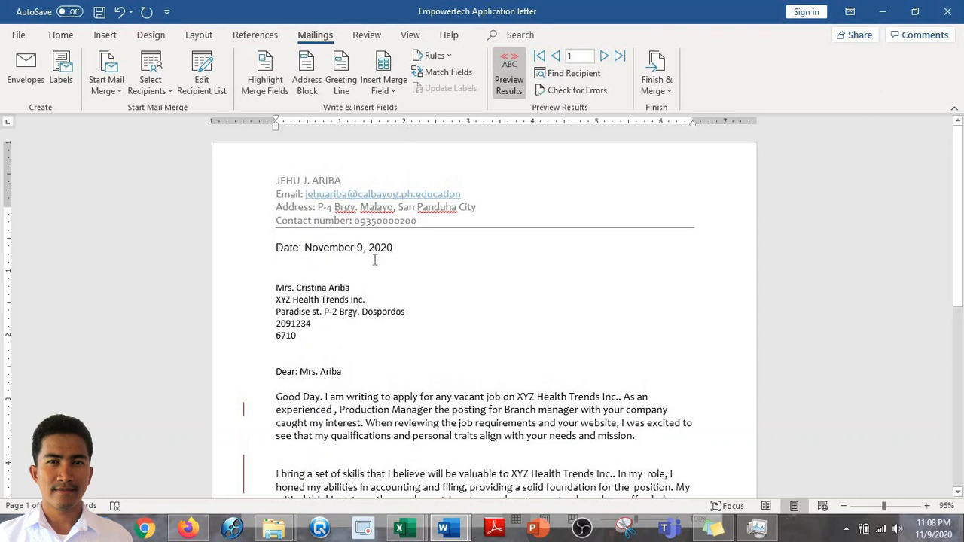
click(393, 91)
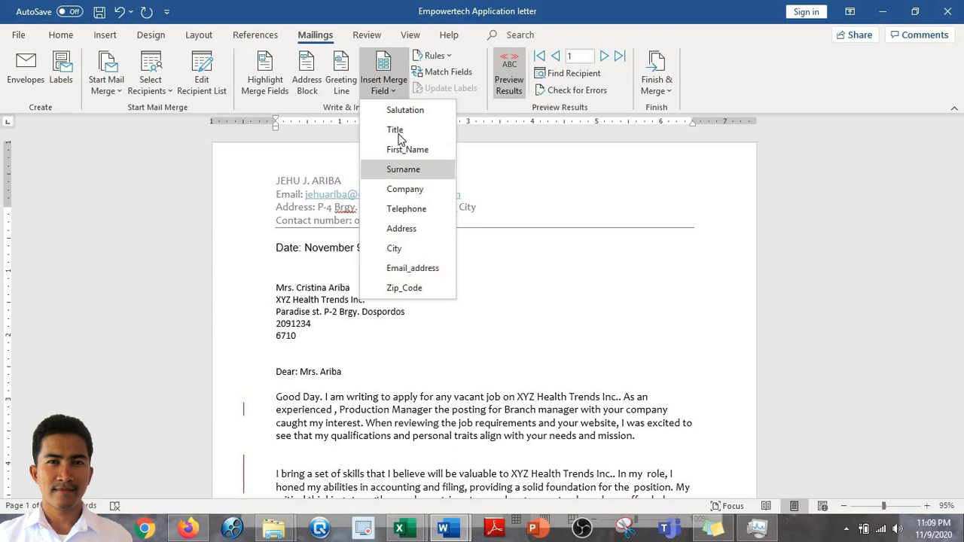
click(417, 327)
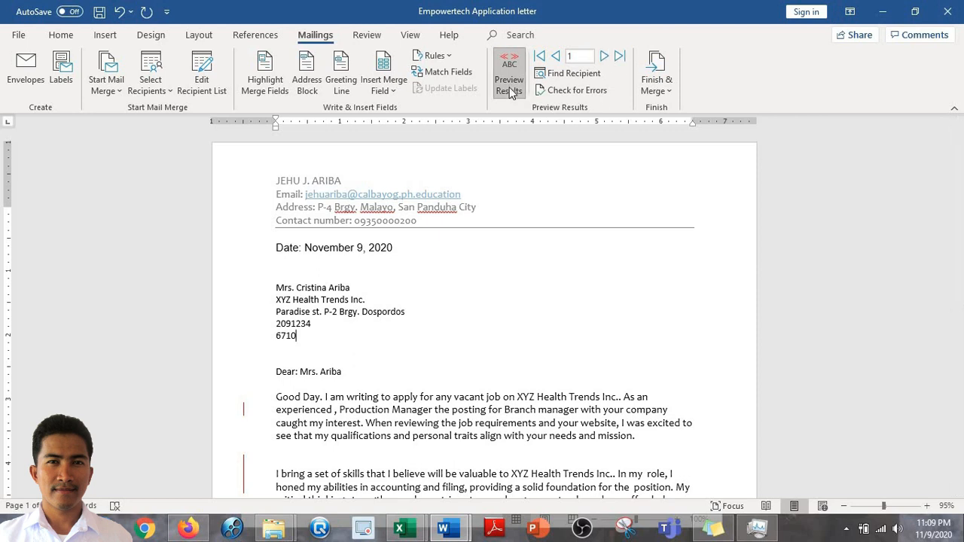
click(605, 58)
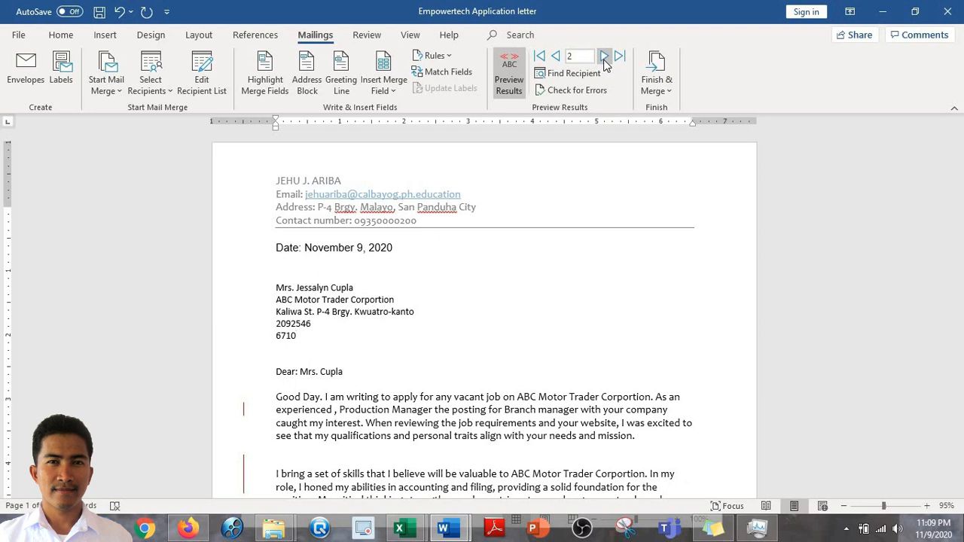
click(605, 57)
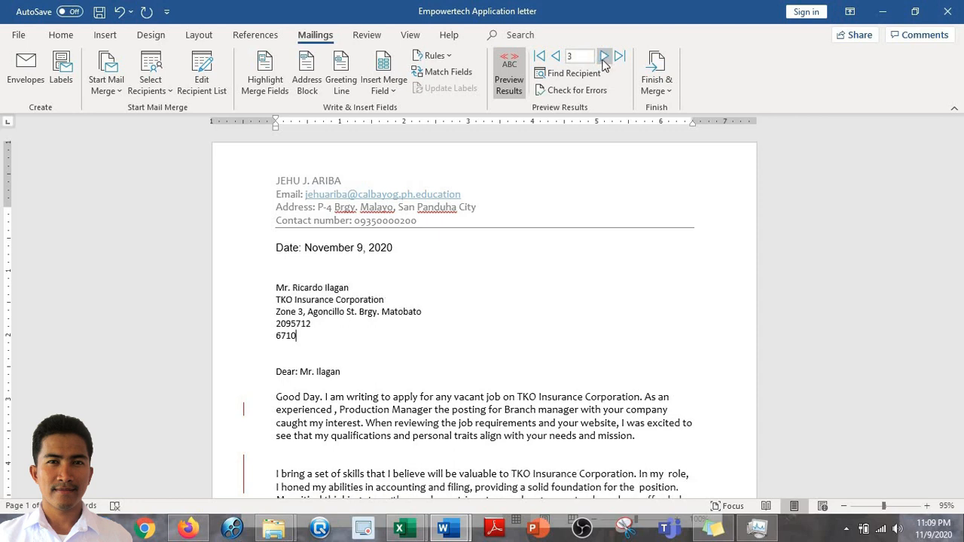
click(603, 59)
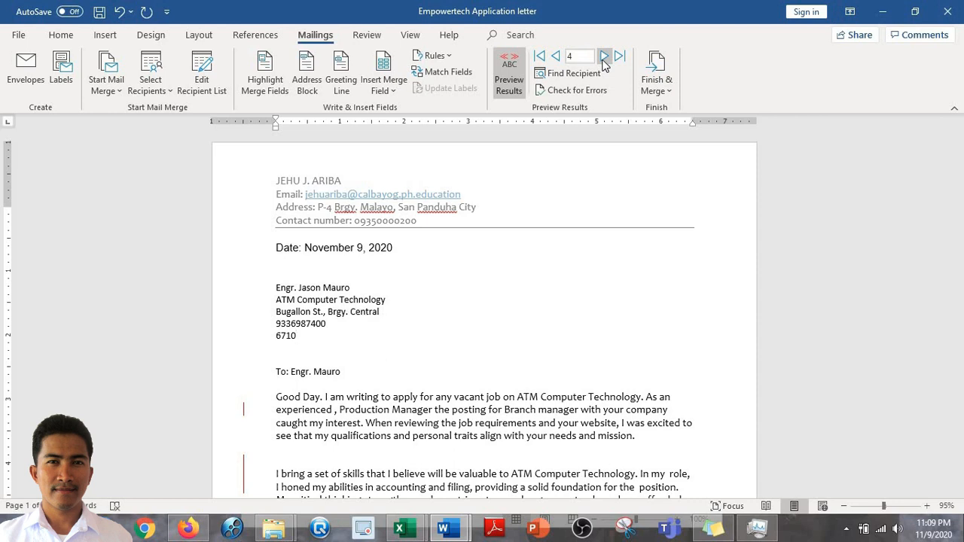
click(603, 58)
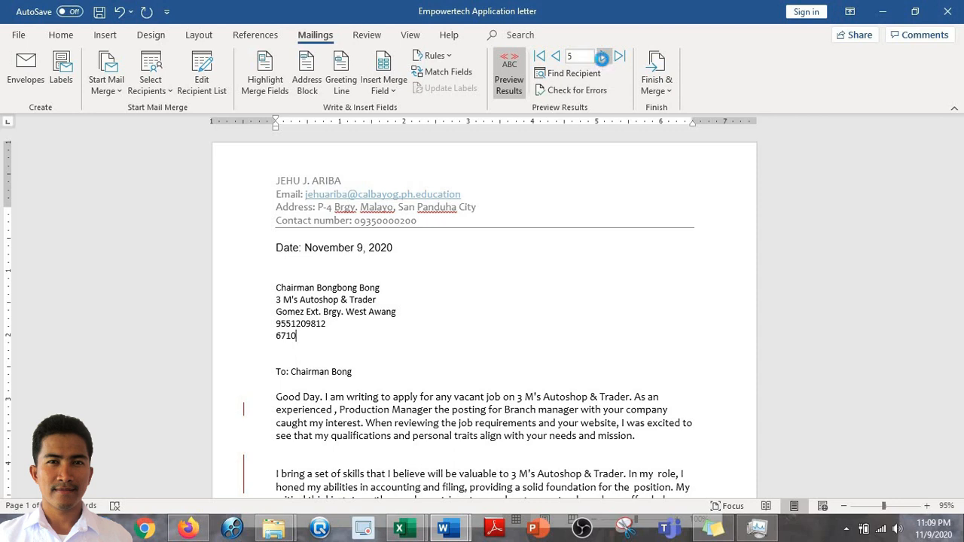
click(556, 58)
click(556, 57)
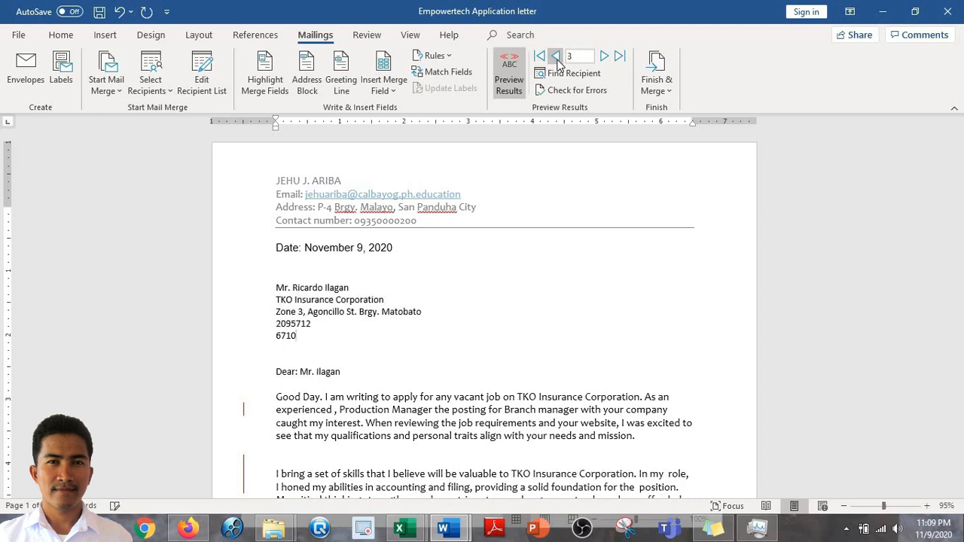
click(556, 57)
click(556, 57)
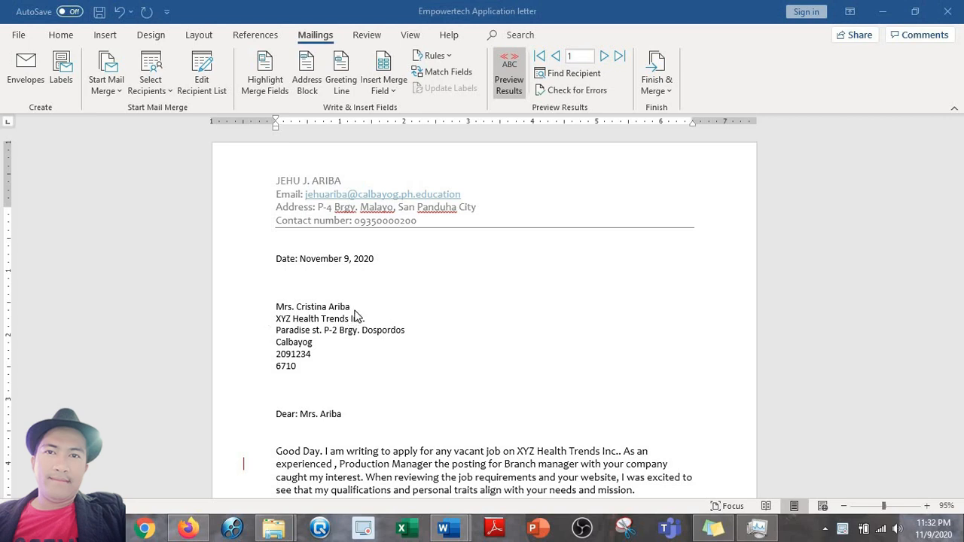
Step: Turn off the preview and add a «Position» field on a new line under «Surname»
click(509, 79)
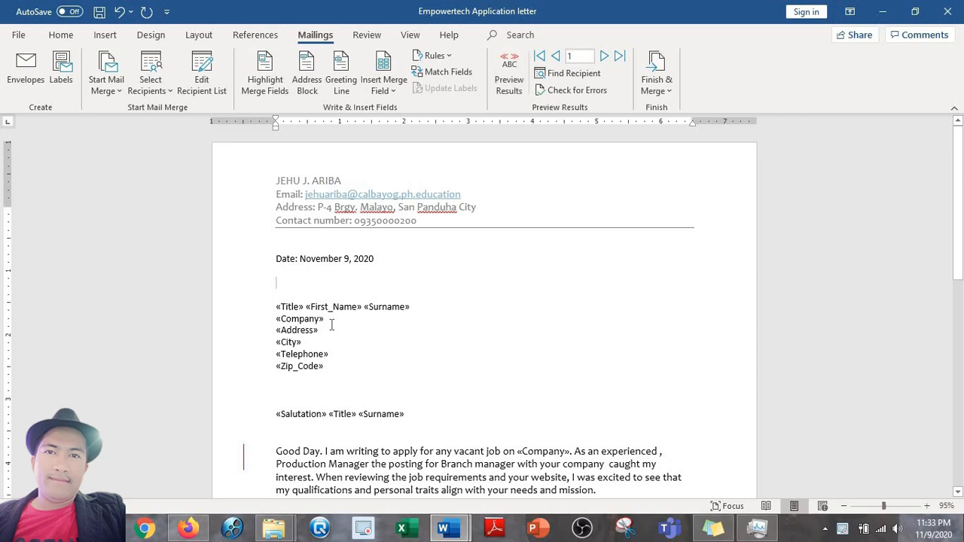
click(422, 307)
key(Return)
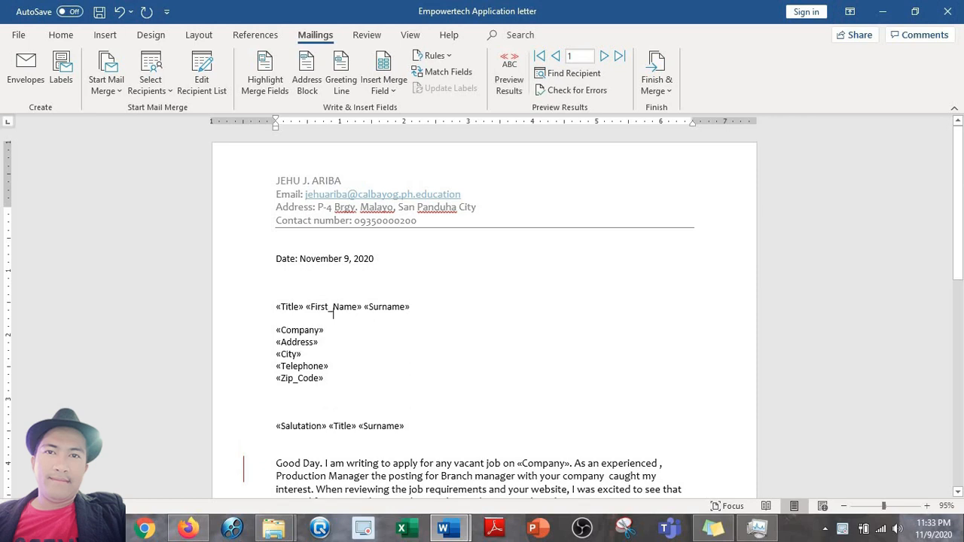
click(393, 91)
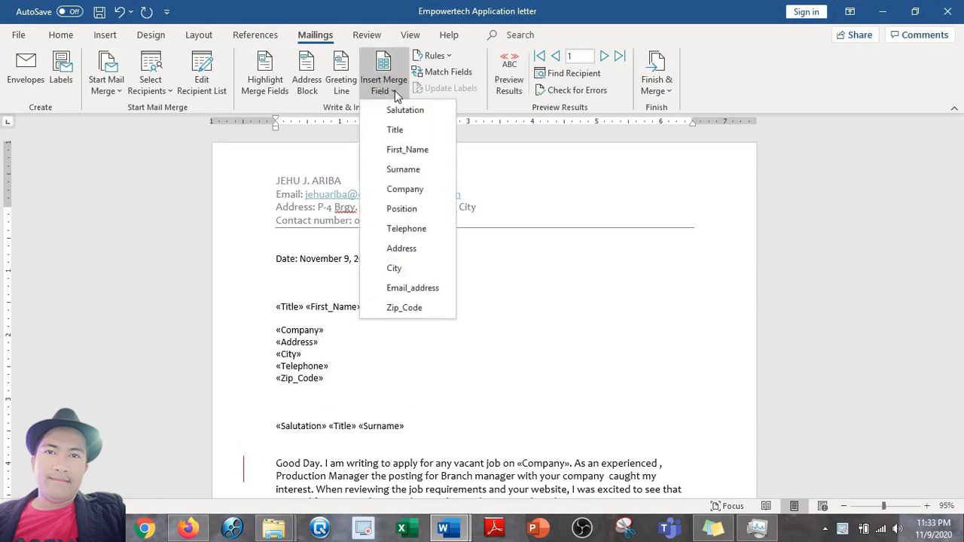
click(401, 209)
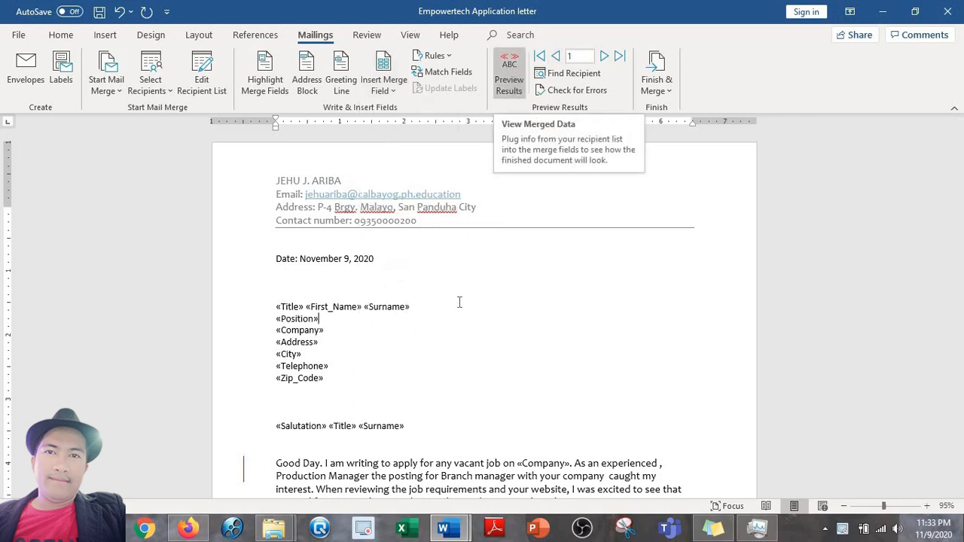
Step: Preview the merged data and step to record 5, showing Proprietor as the Position
click(509, 75)
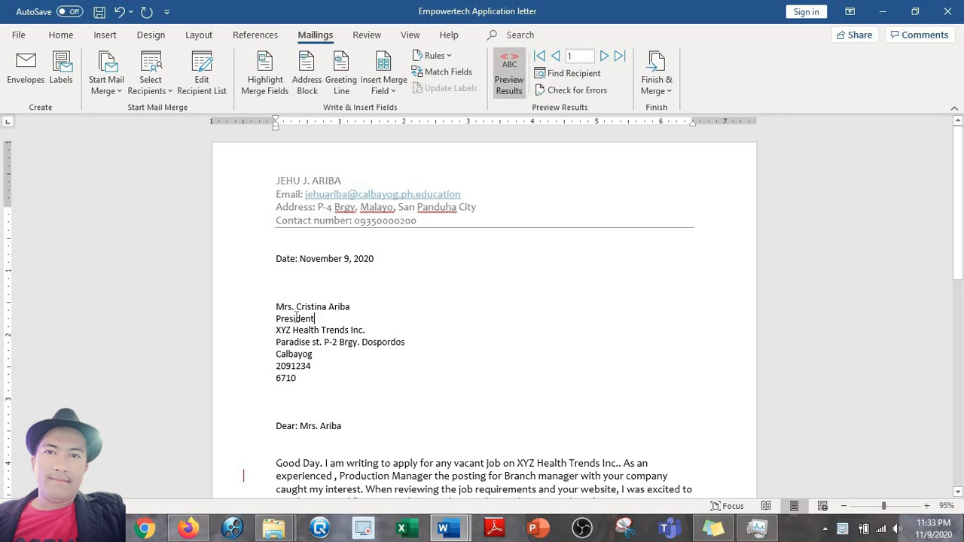
click(604, 58)
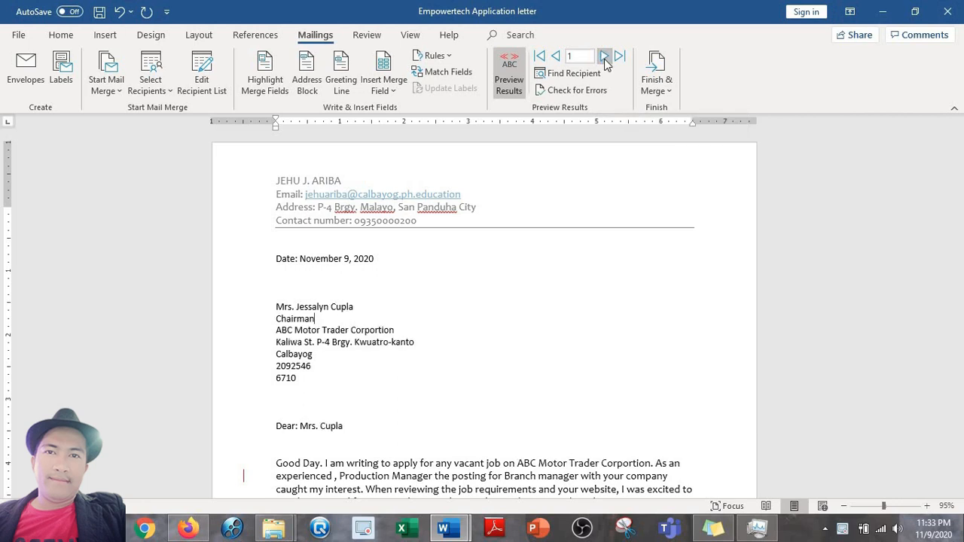
click(605, 57)
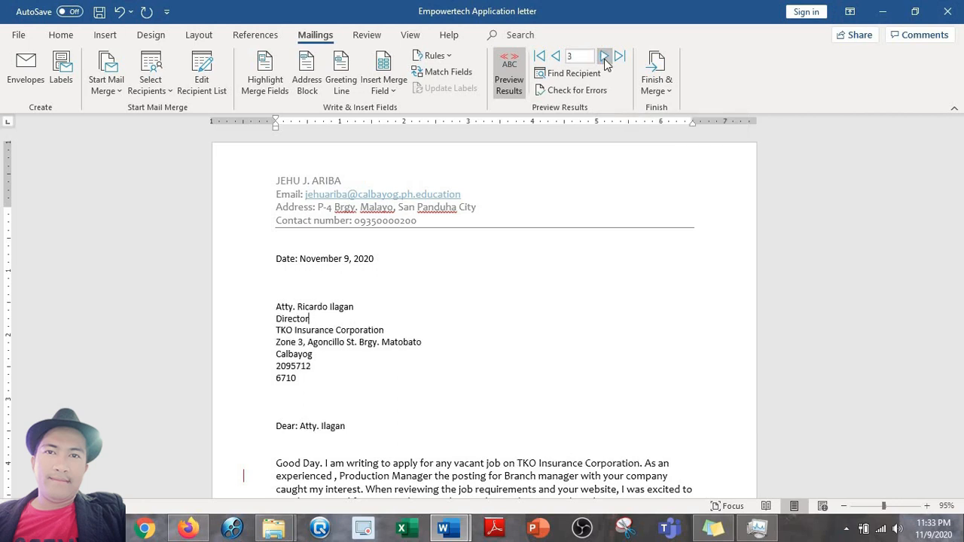
click(604, 57)
click(604, 57)
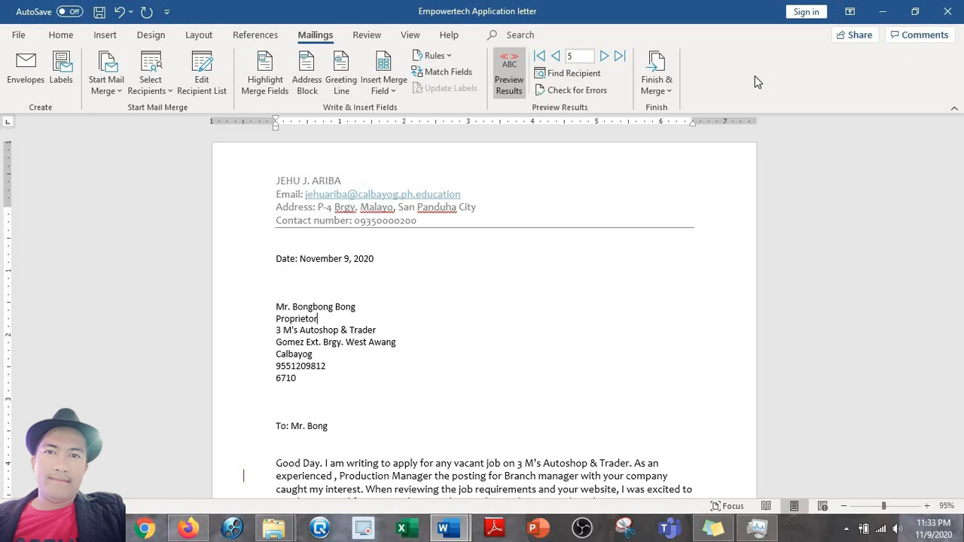
mouse_move(961, 171)
mouse_down()
mouse_move(962, 442)
mouse_move(958, 166)
mouse_up()
click(671, 90)
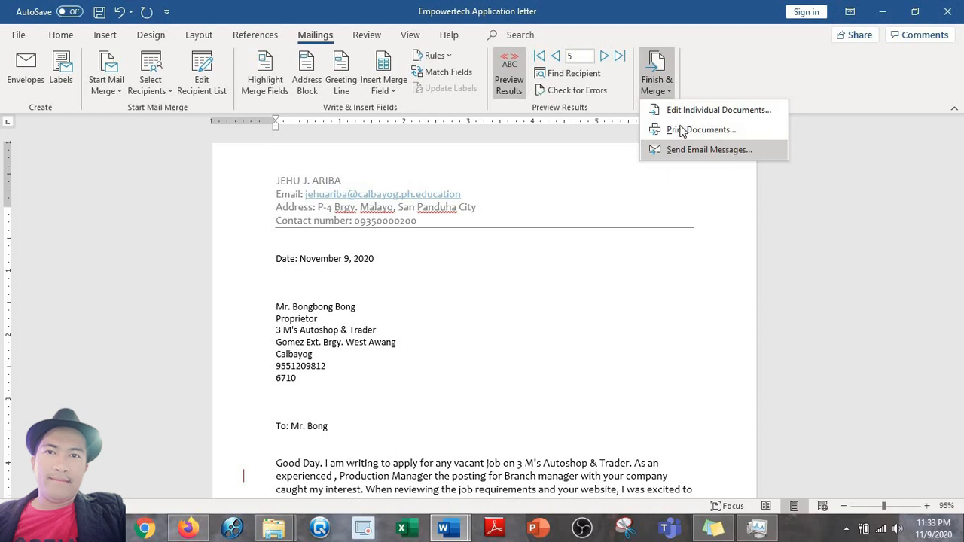
Step: Merge all records into a new Letters1 document with Edit Individual Documents
click(751, 109)
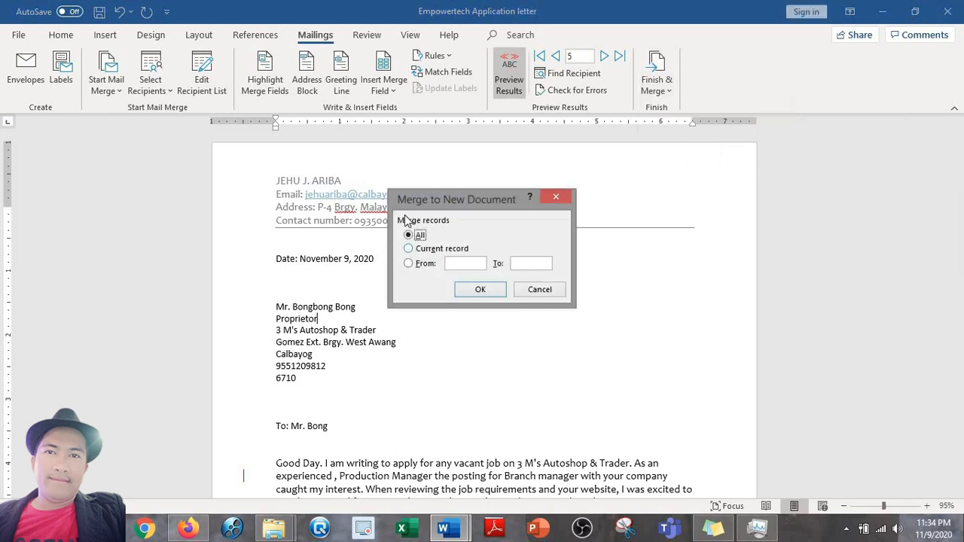
drag(451, 194, 454, 165)
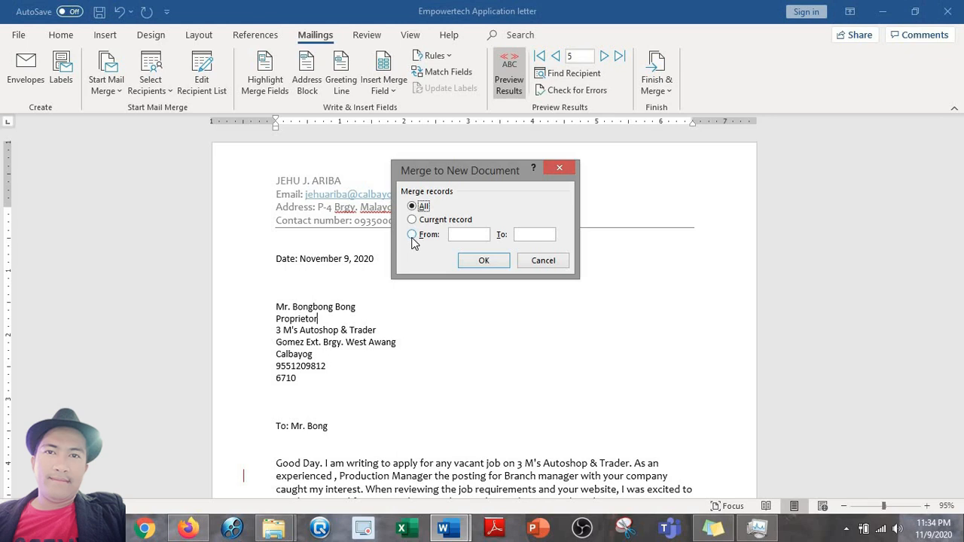
click(459, 234)
click(483, 261)
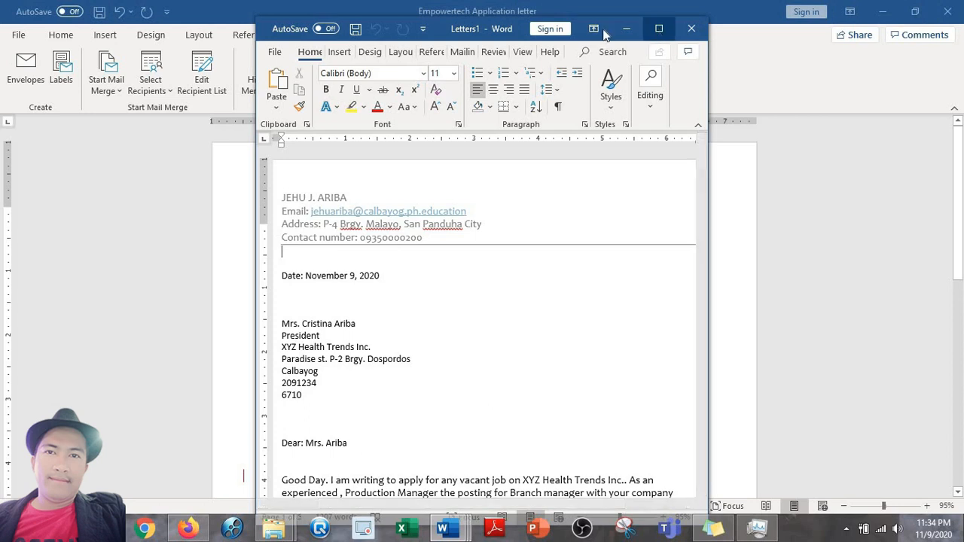
mouse_move(444, 28)
mouse_down()
mouse_move(539, 293)
mouse_move(461, 37)
mouse_up()
click(673, 37)
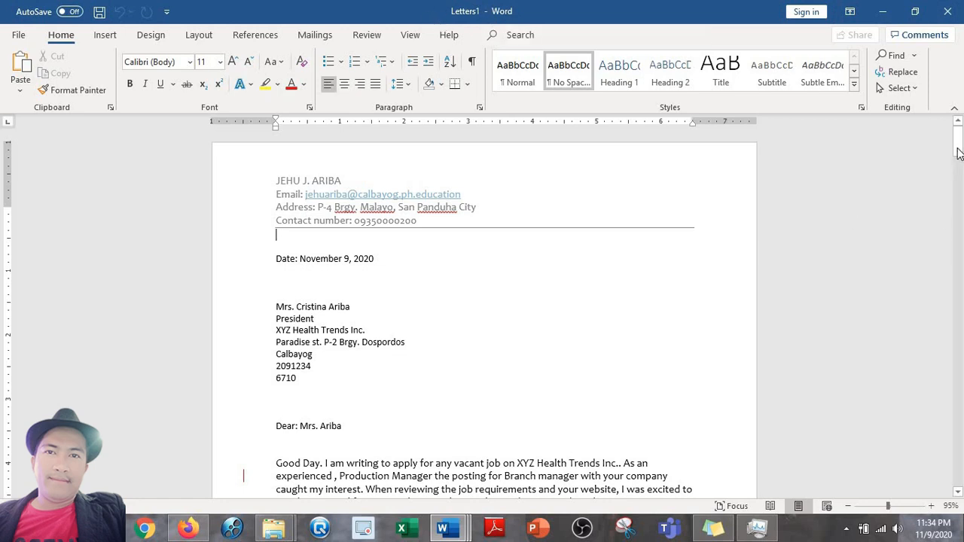
drag(956, 147, 959, 230)
mouse_move(960, 239)
mouse_down()
mouse_move(959, 476)
mouse_move(959, 141)
mouse_up()
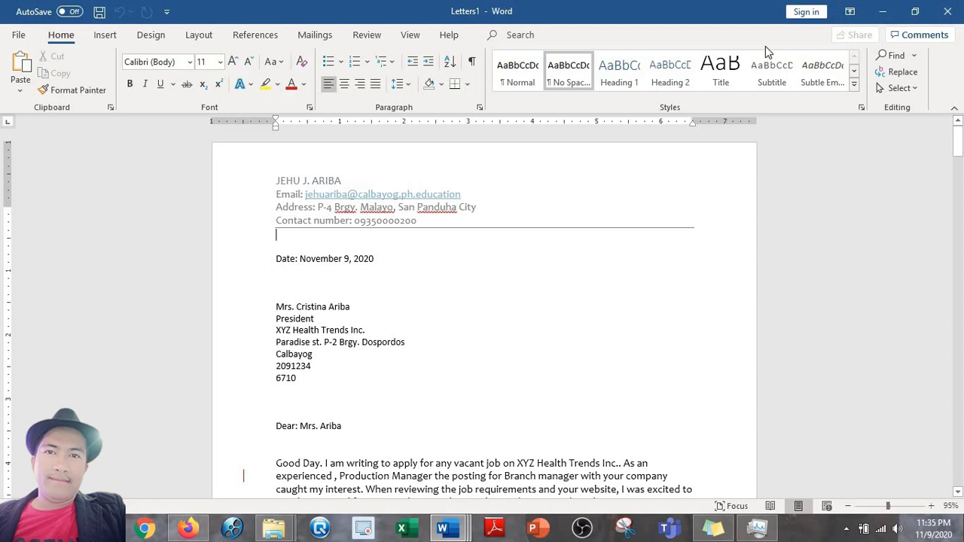
click(914, 11)
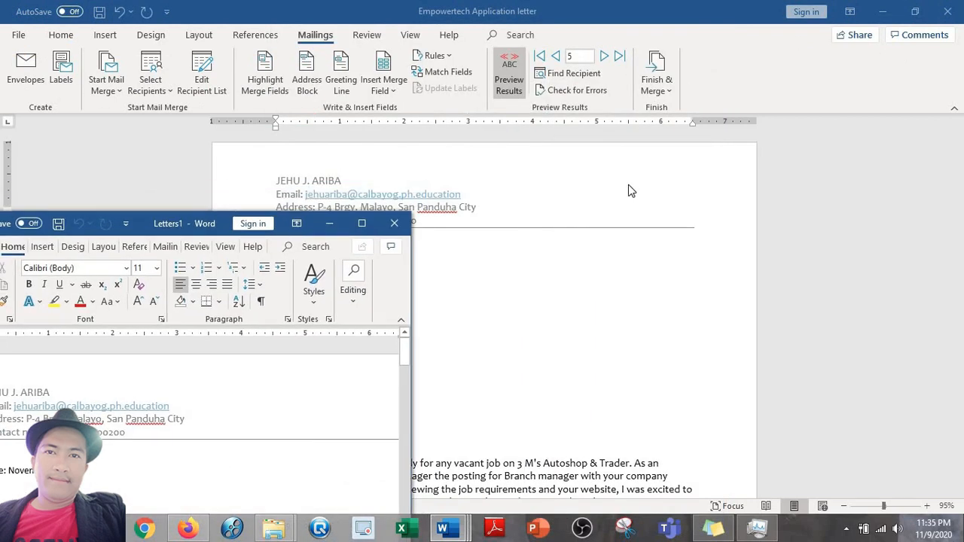
drag(628, 185, 548, 40)
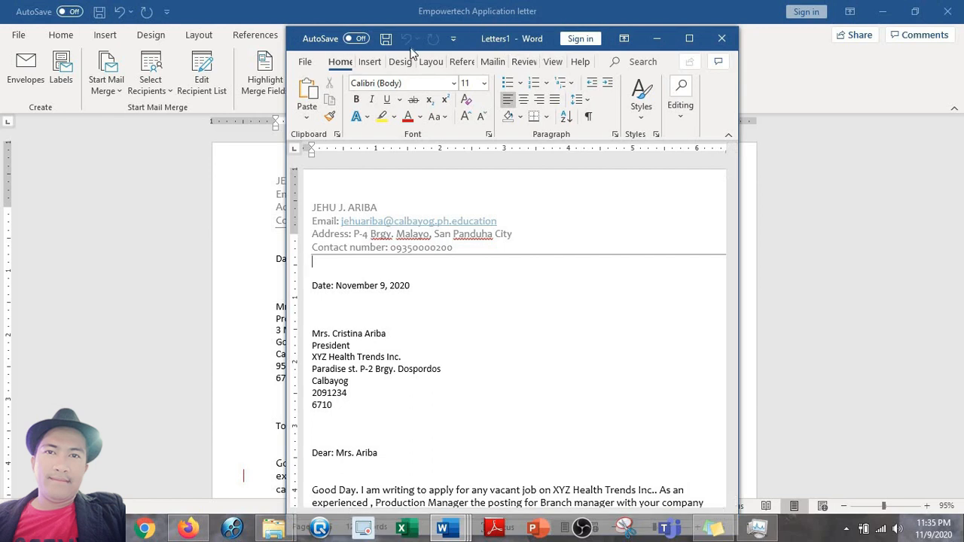
Step: Save Letters1 in the Etech Mail Merge folder as 'Lail Marge Output-' plus the author's name
click(305, 62)
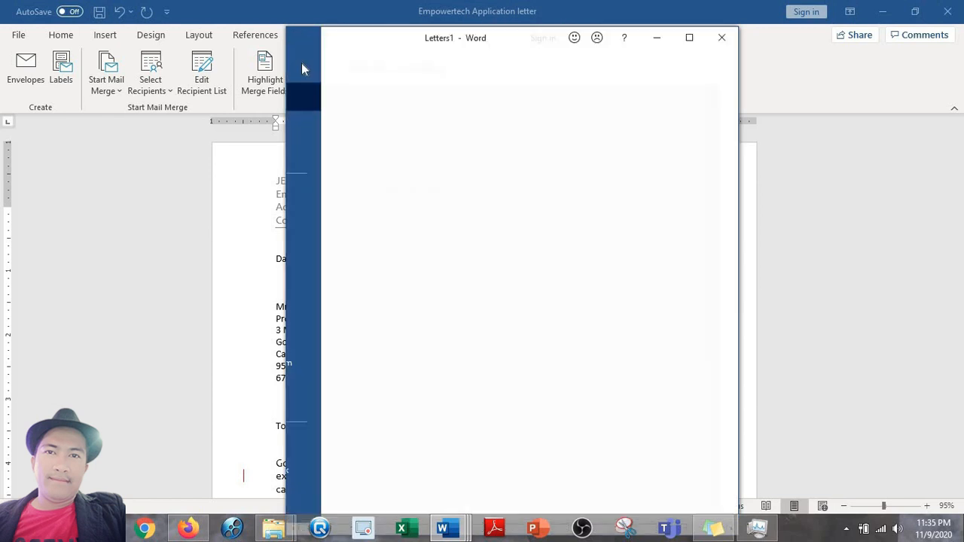
click(328, 251)
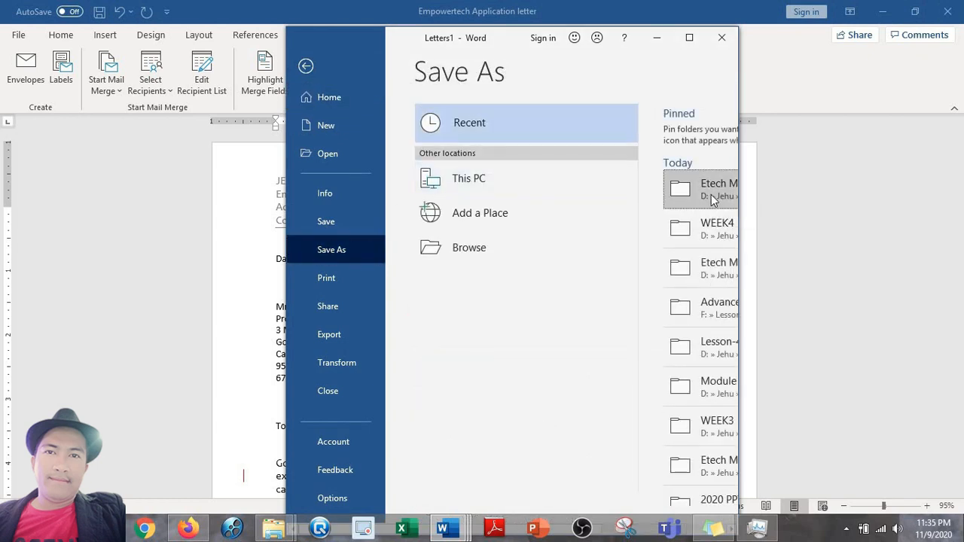
click(711, 194)
click(557, 165)
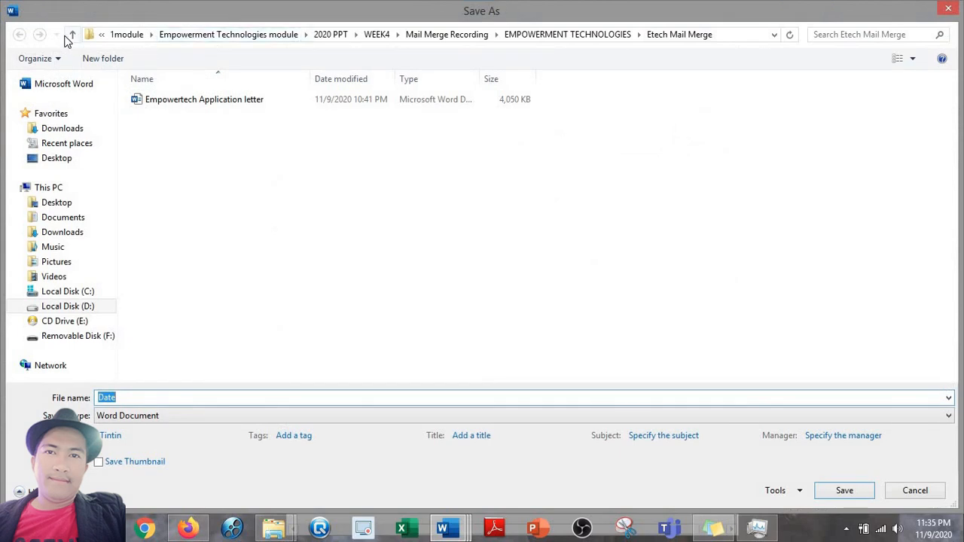
click(69, 36)
double_click(183, 101)
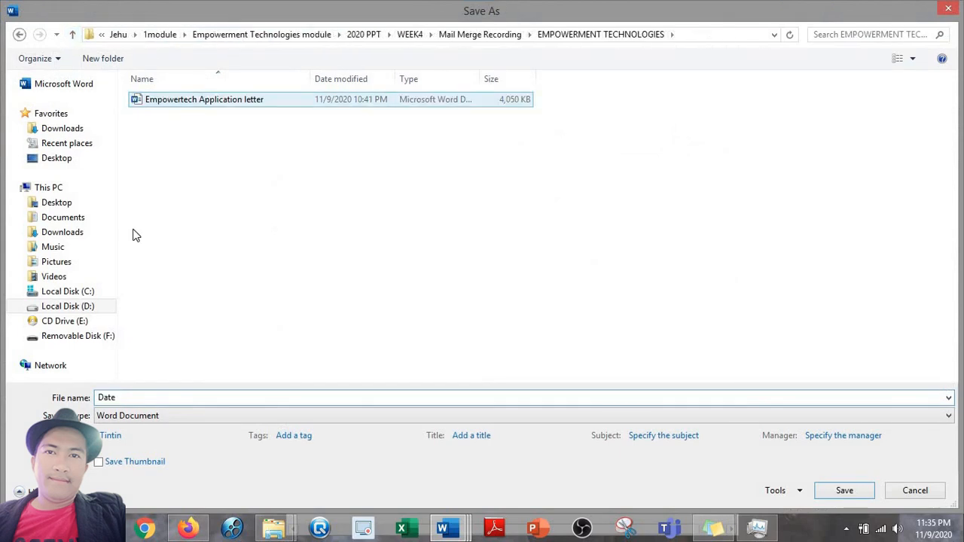
click(136, 398)
double_click(136, 398)
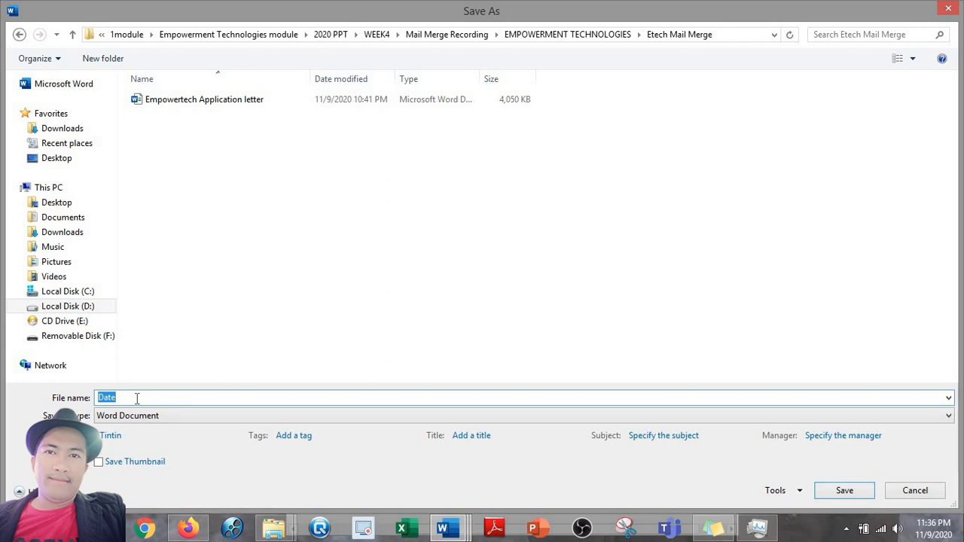
text(L)
text(ail Ma)
text(rge)
text( Output-)
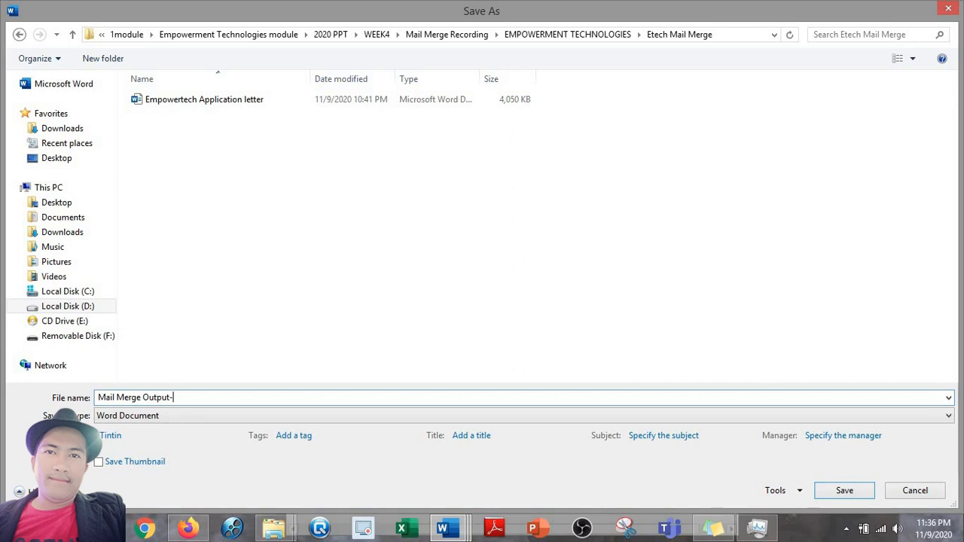
text(Jehu Ariba)
click(836, 490)
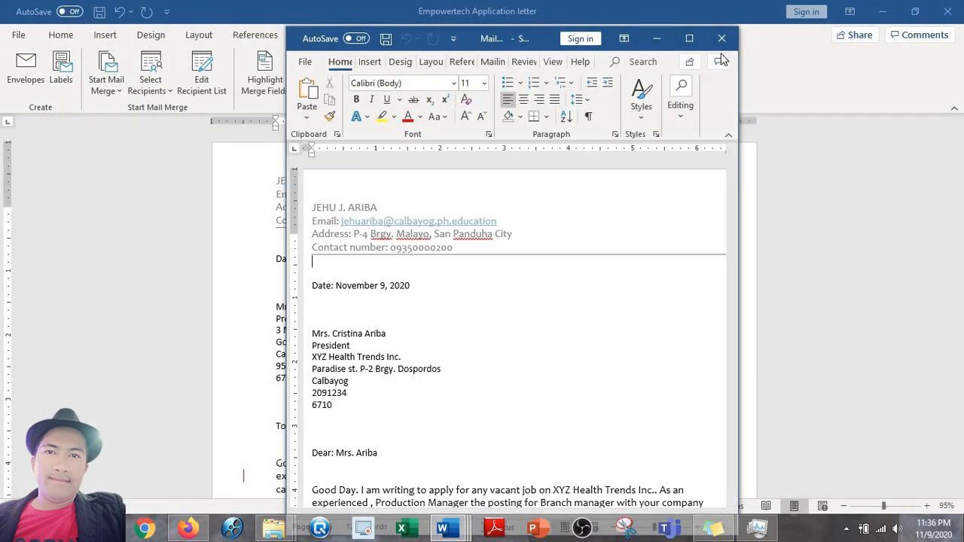
Step: Close the merged output, switch the letter back to field codes, and save it
click(721, 39)
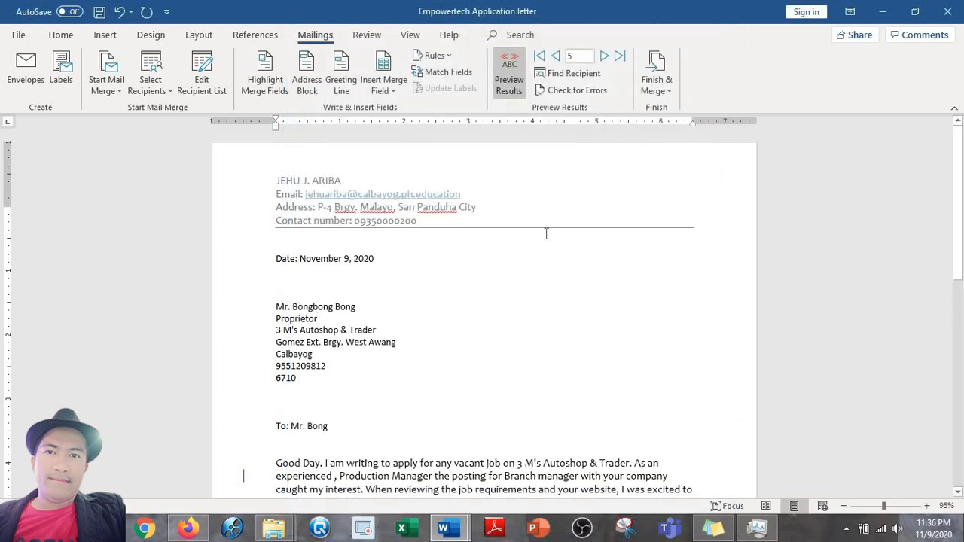
click(509, 79)
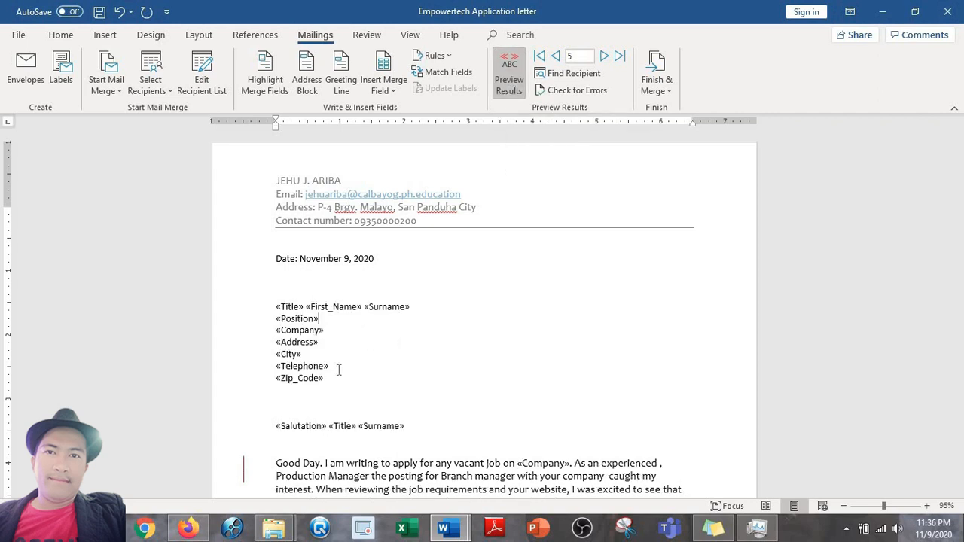
drag(962, 197, 934, 228)
scroll(937, 233, up, 1)
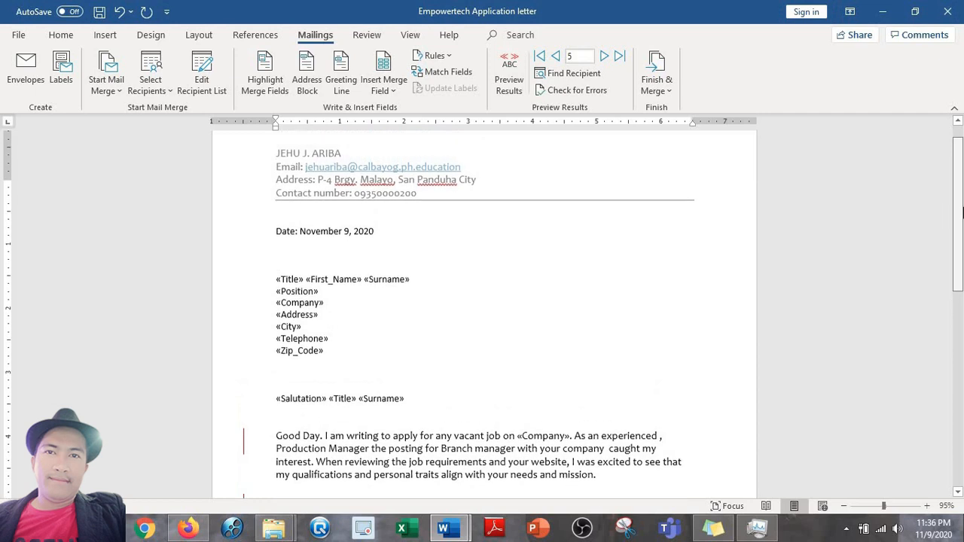
scroll(959, 192, up, 1)
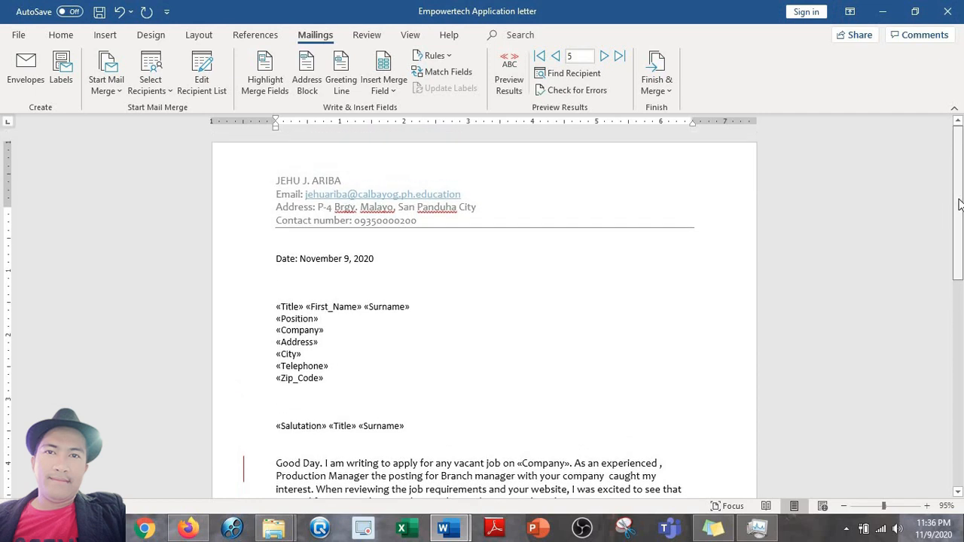
click(99, 14)
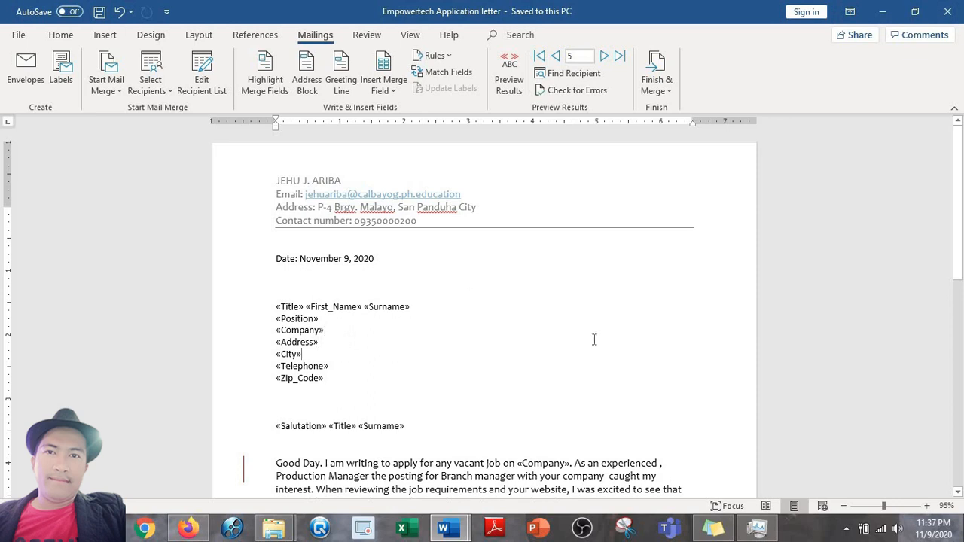
scroll(915, 265, down, 1)
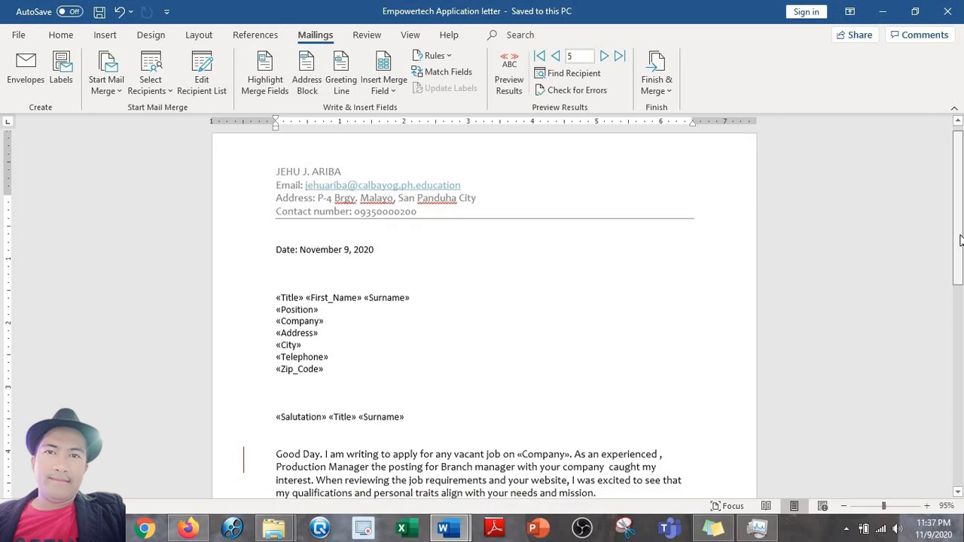